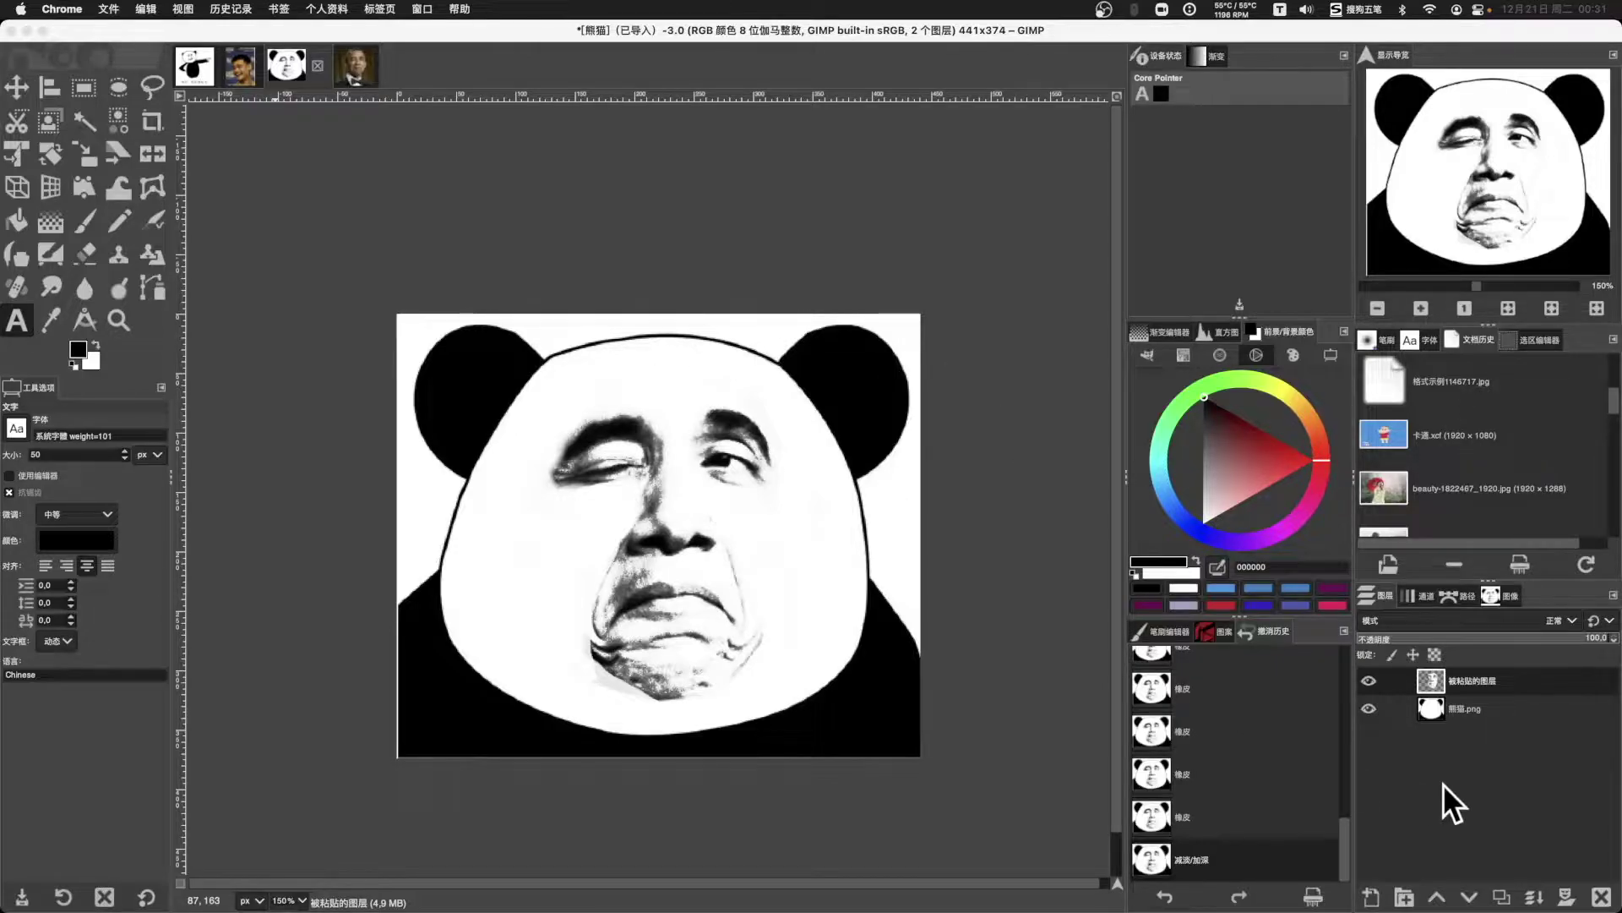
Step: Hide the pasted face layer and bring up the finished panda meme example
left_click(1368, 681)
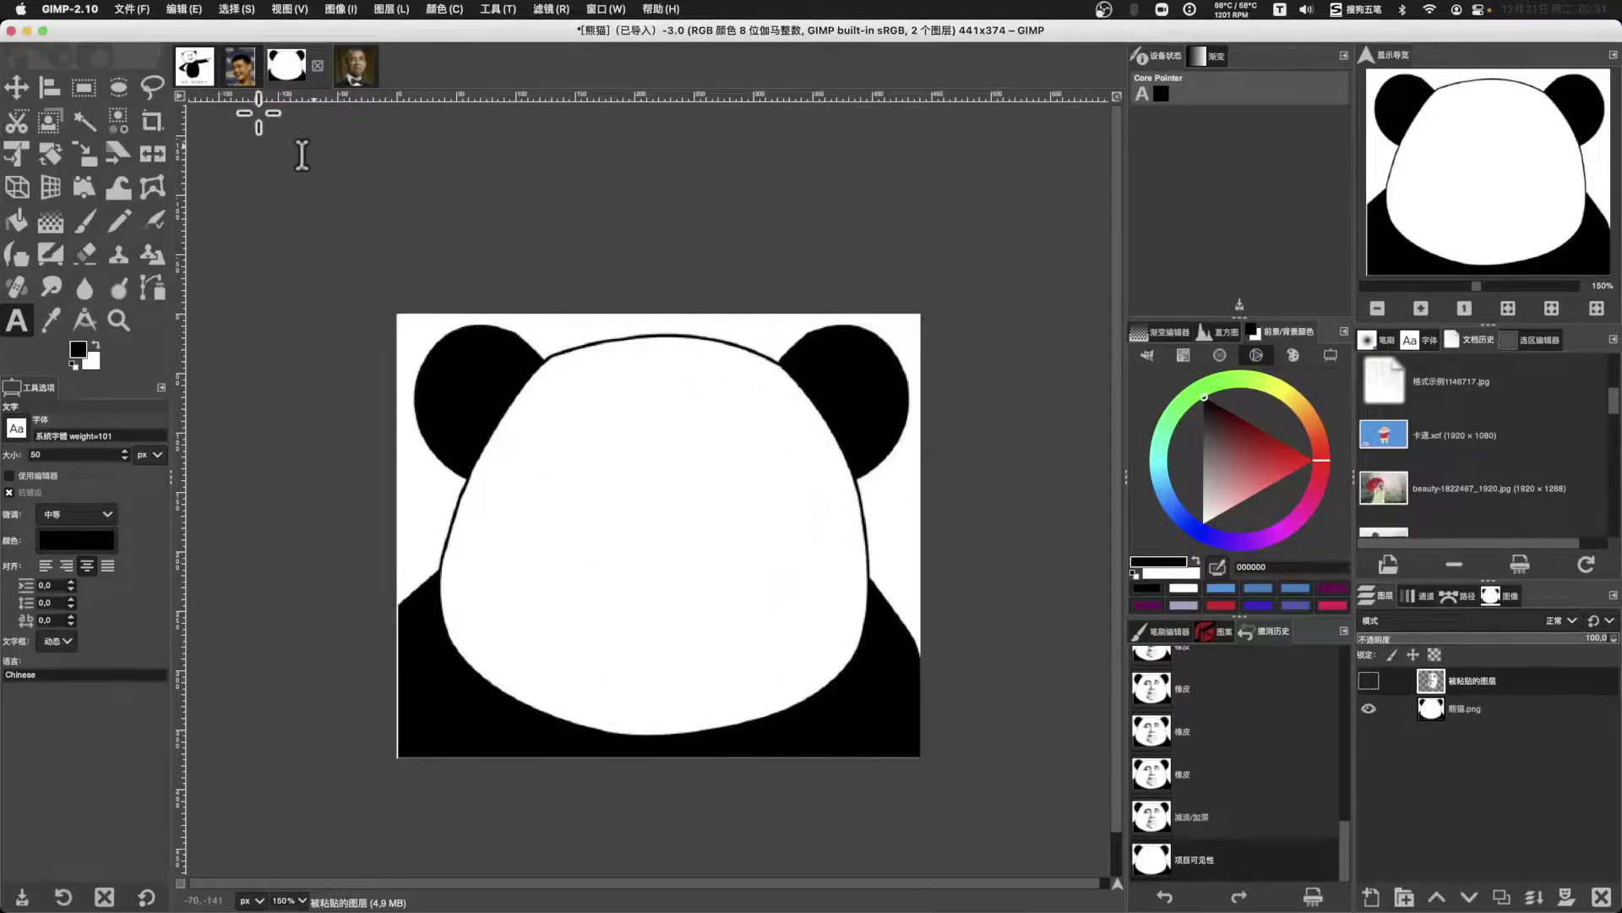
left_click(193, 68)
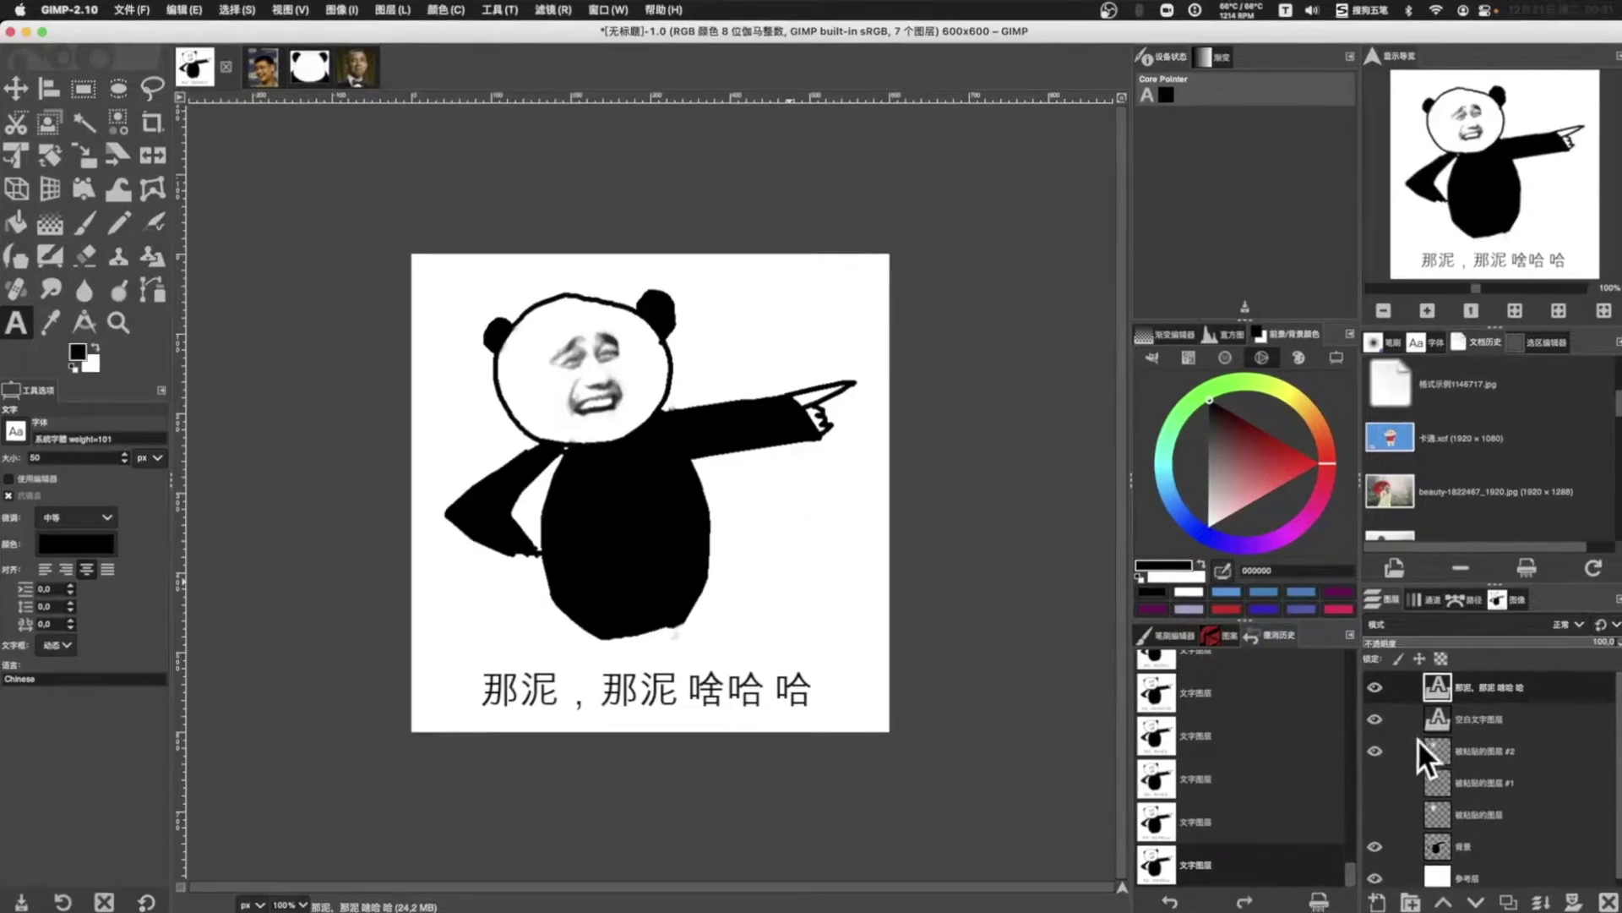
left_click(132, 9)
Step: Create a new blank white image 600 px wide and 600 px high
left_click(126, 120)
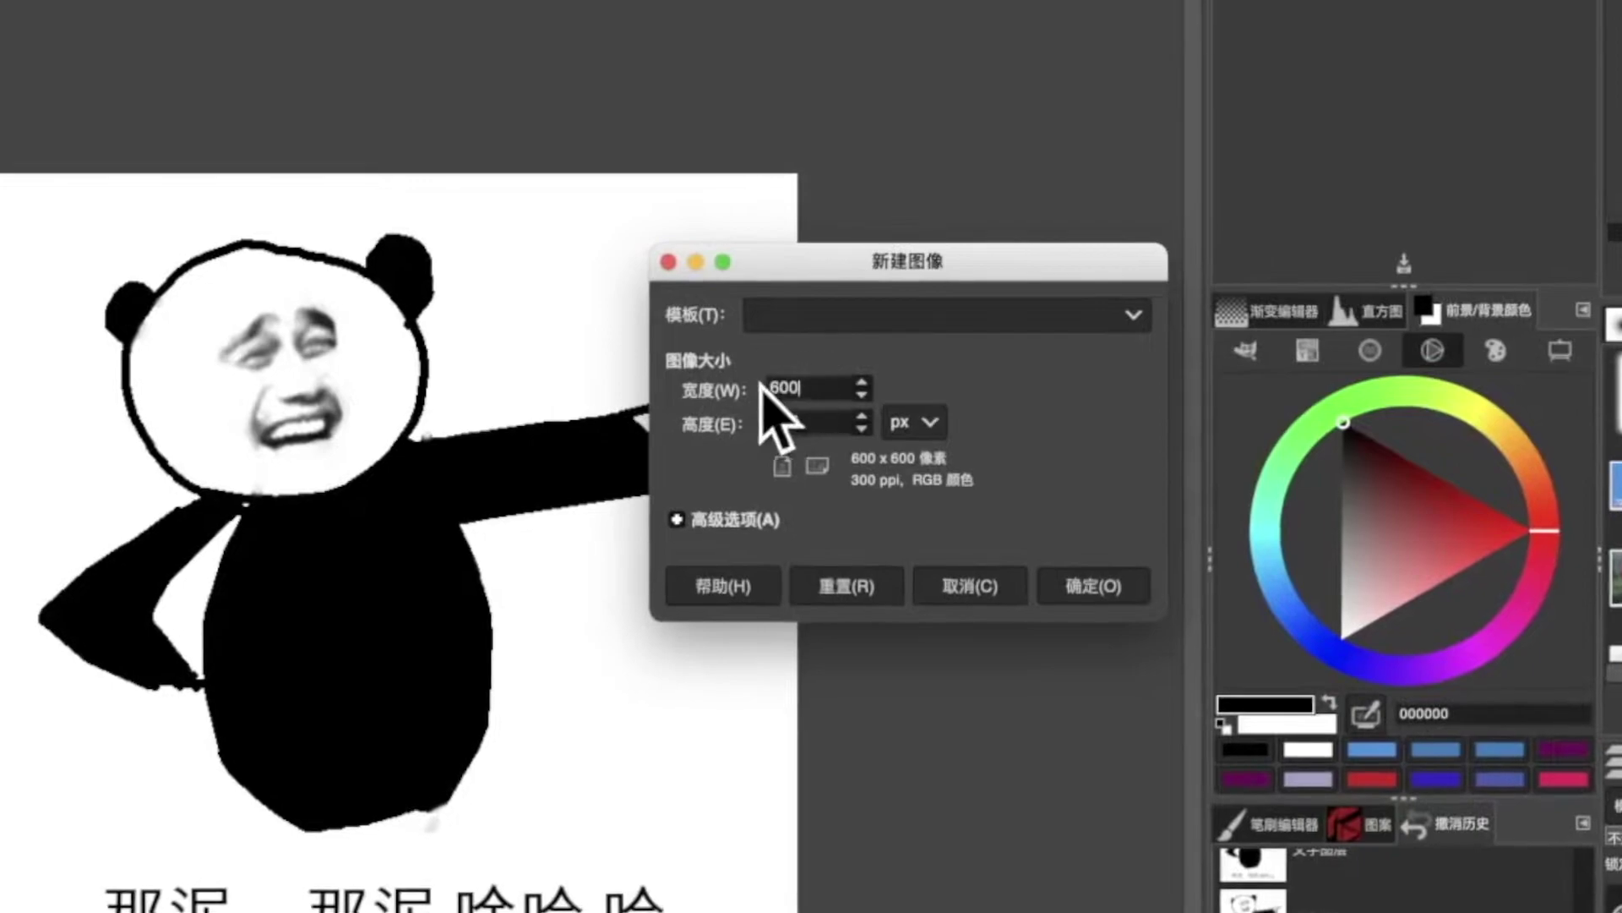
left_click(909, 395)
left_click(825, 389)
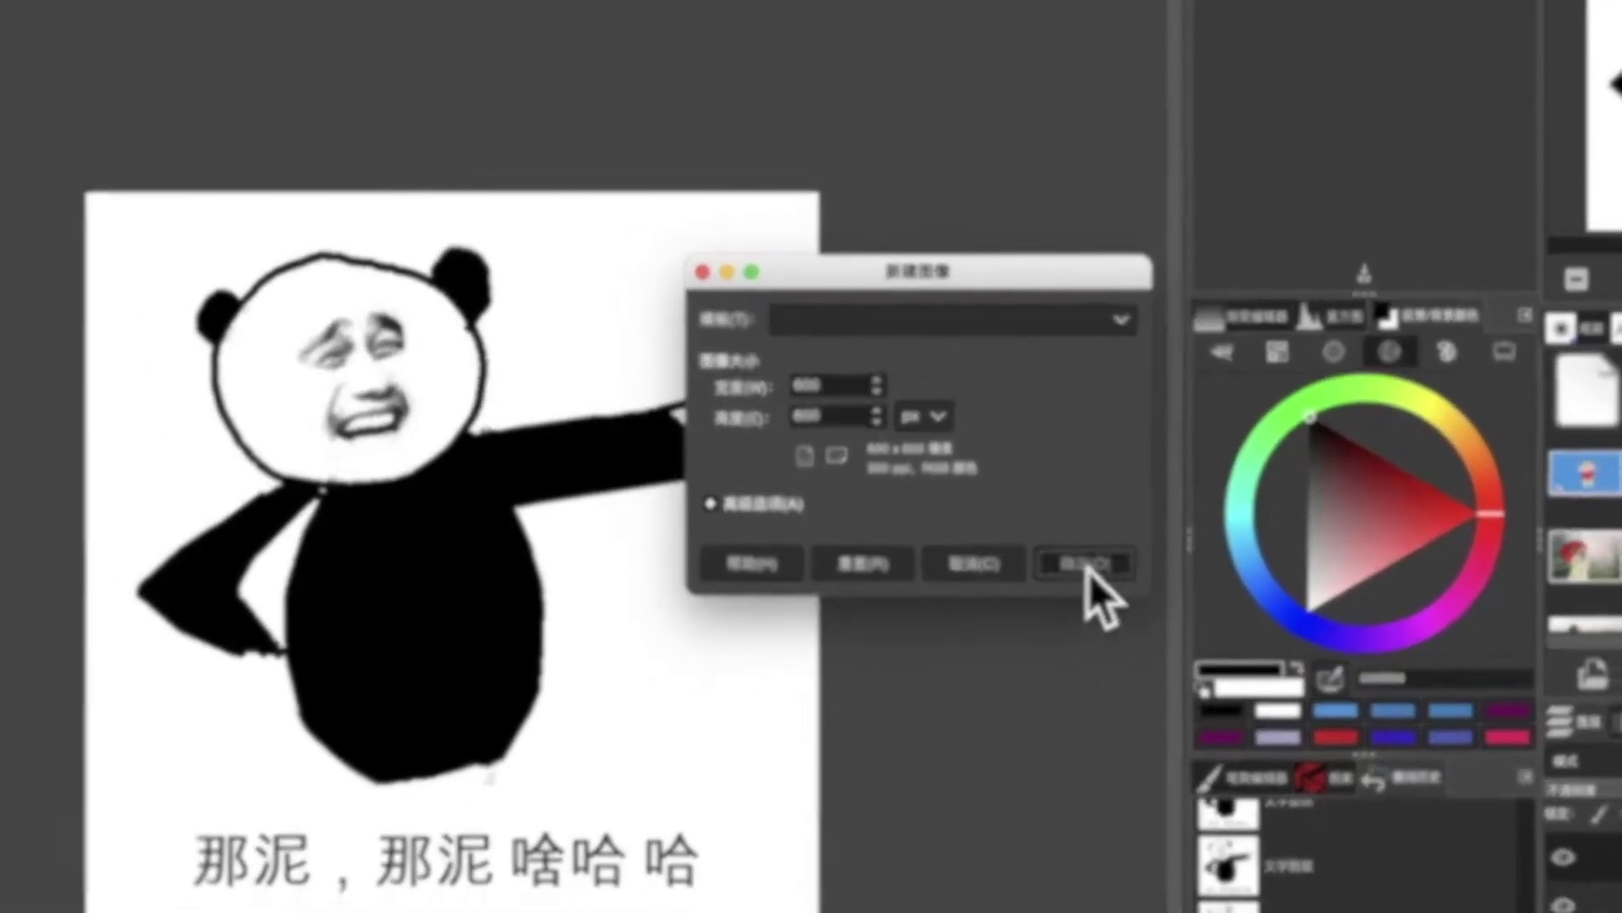
left_click(1094, 585)
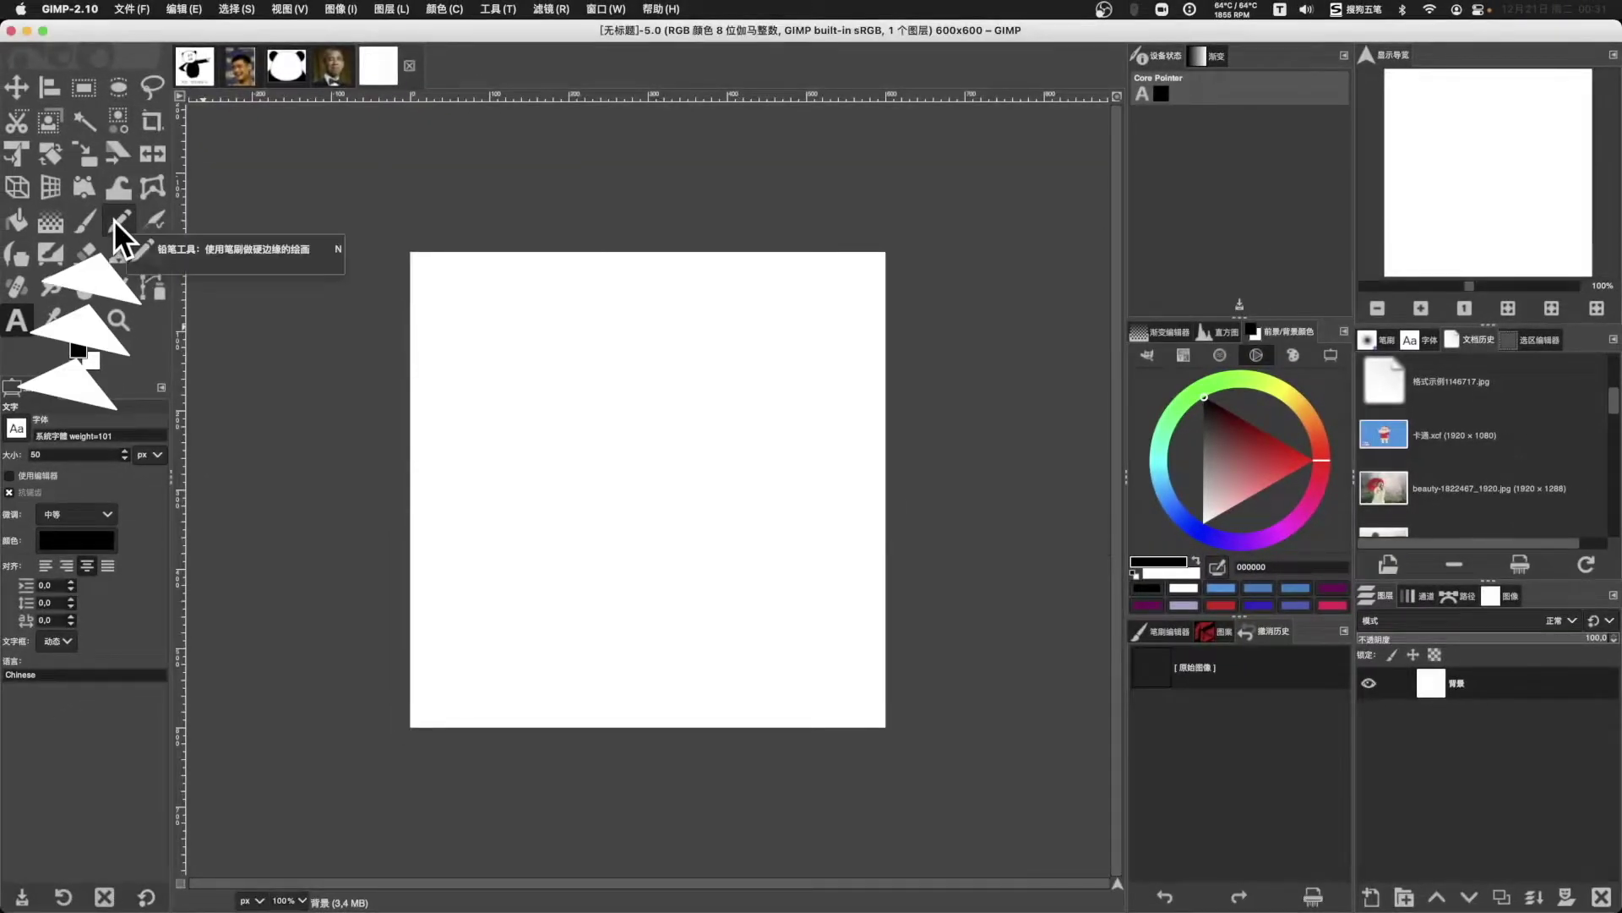
Step: Draw the panda's round head with the Pencil and the Hardness 100 brush
left_click(113, 221)
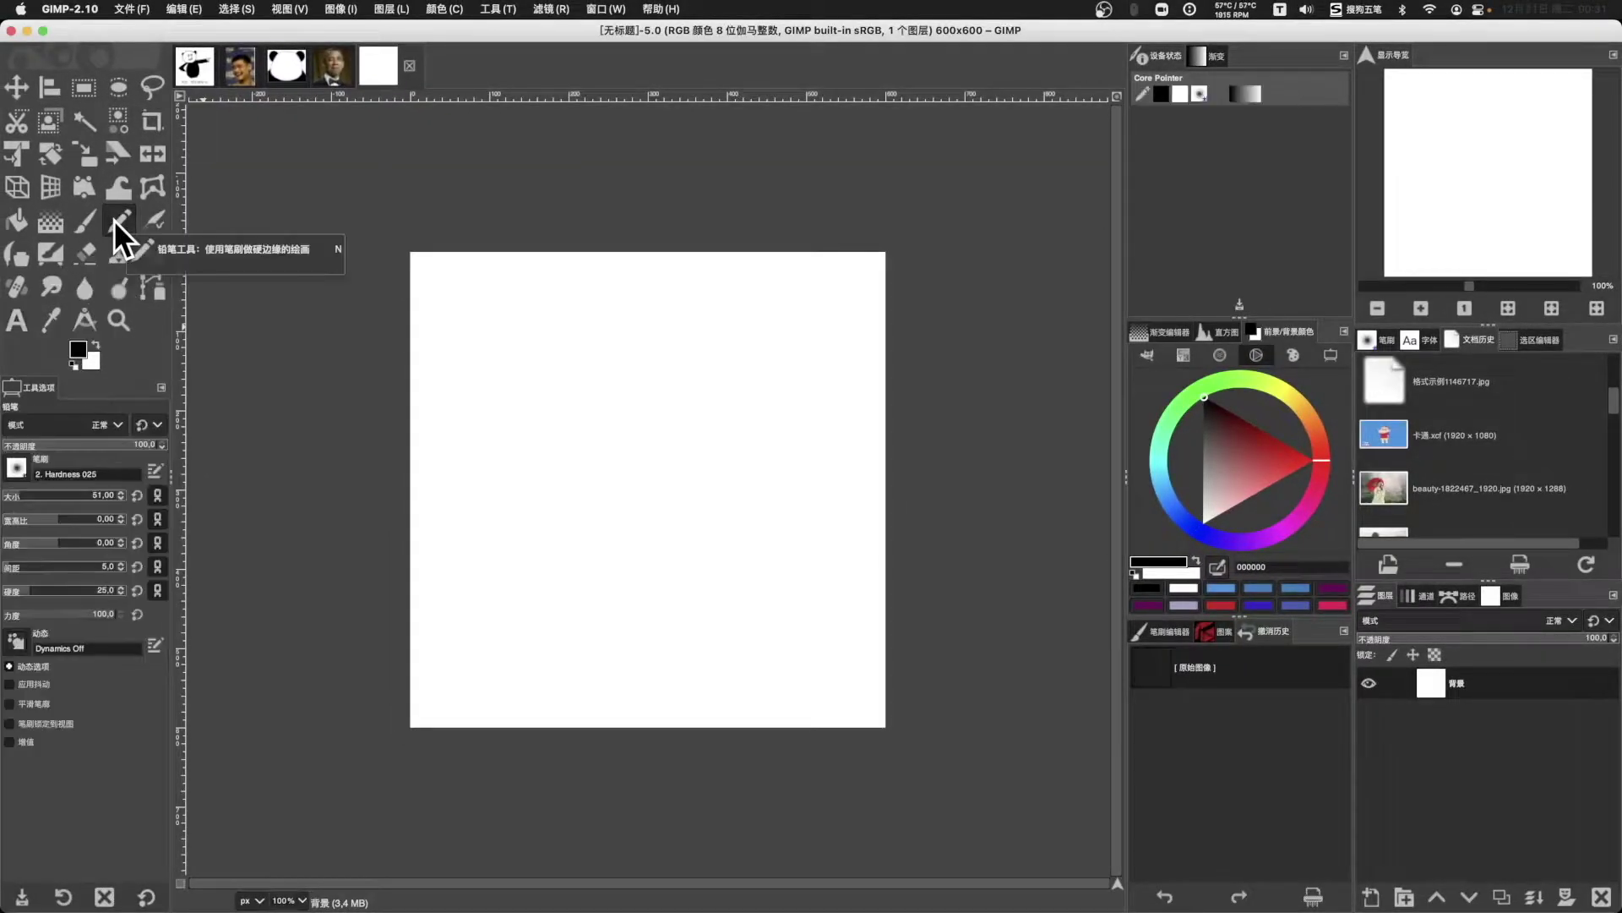
left_click(17, 468)
double_click(74, 512)
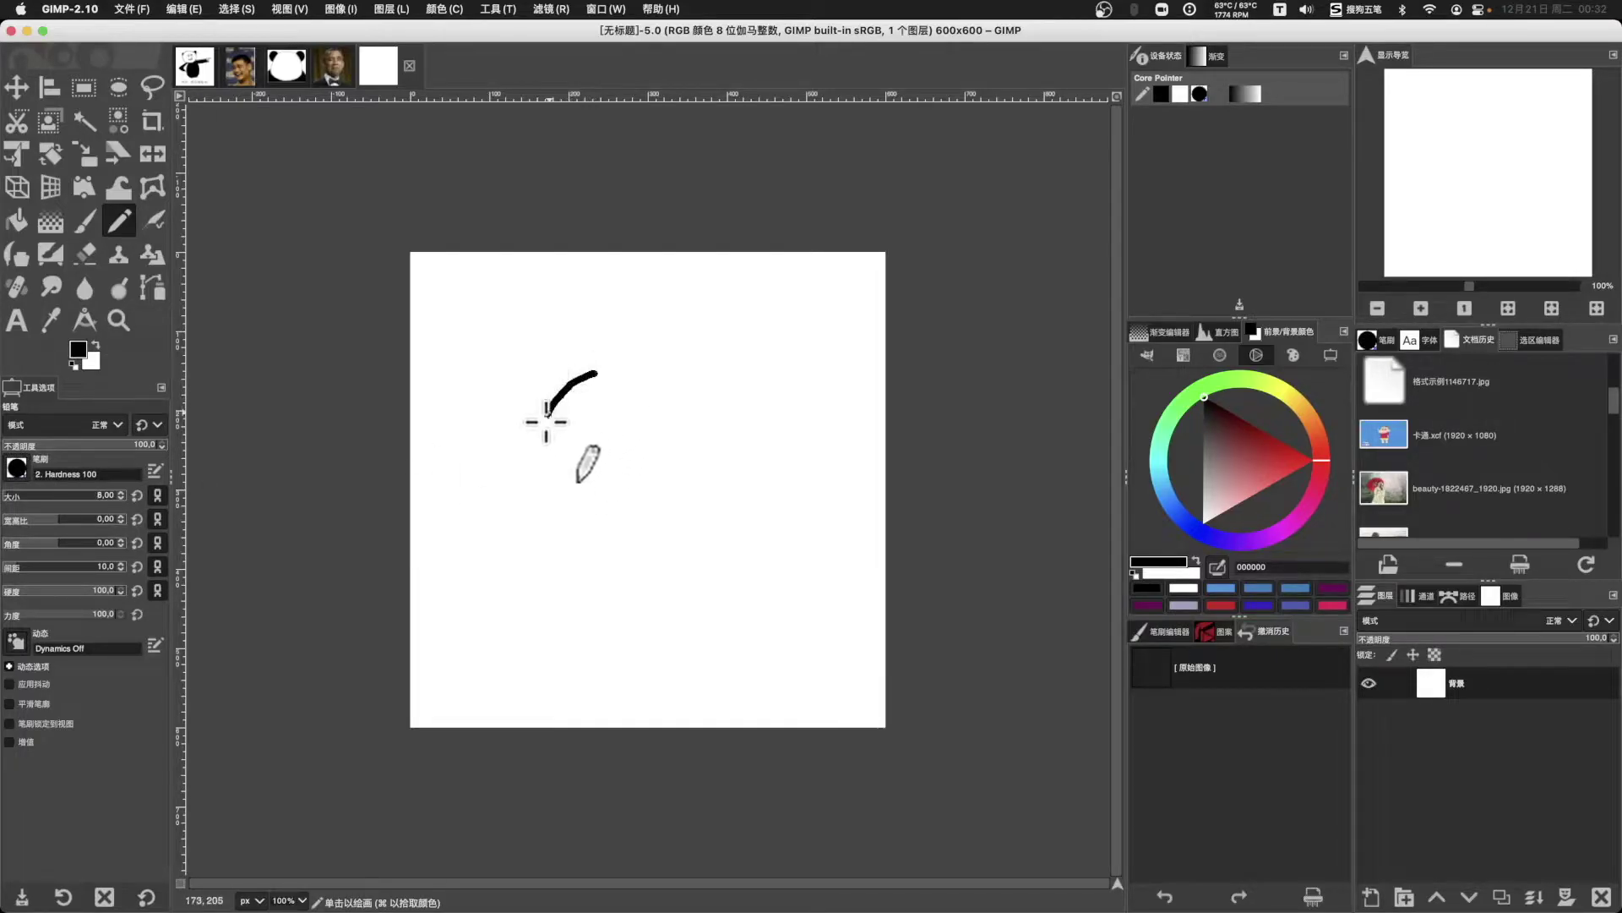
left_click_drag(621, 511, 642, 511)
left_click_drag(602, 371, 674, 401)
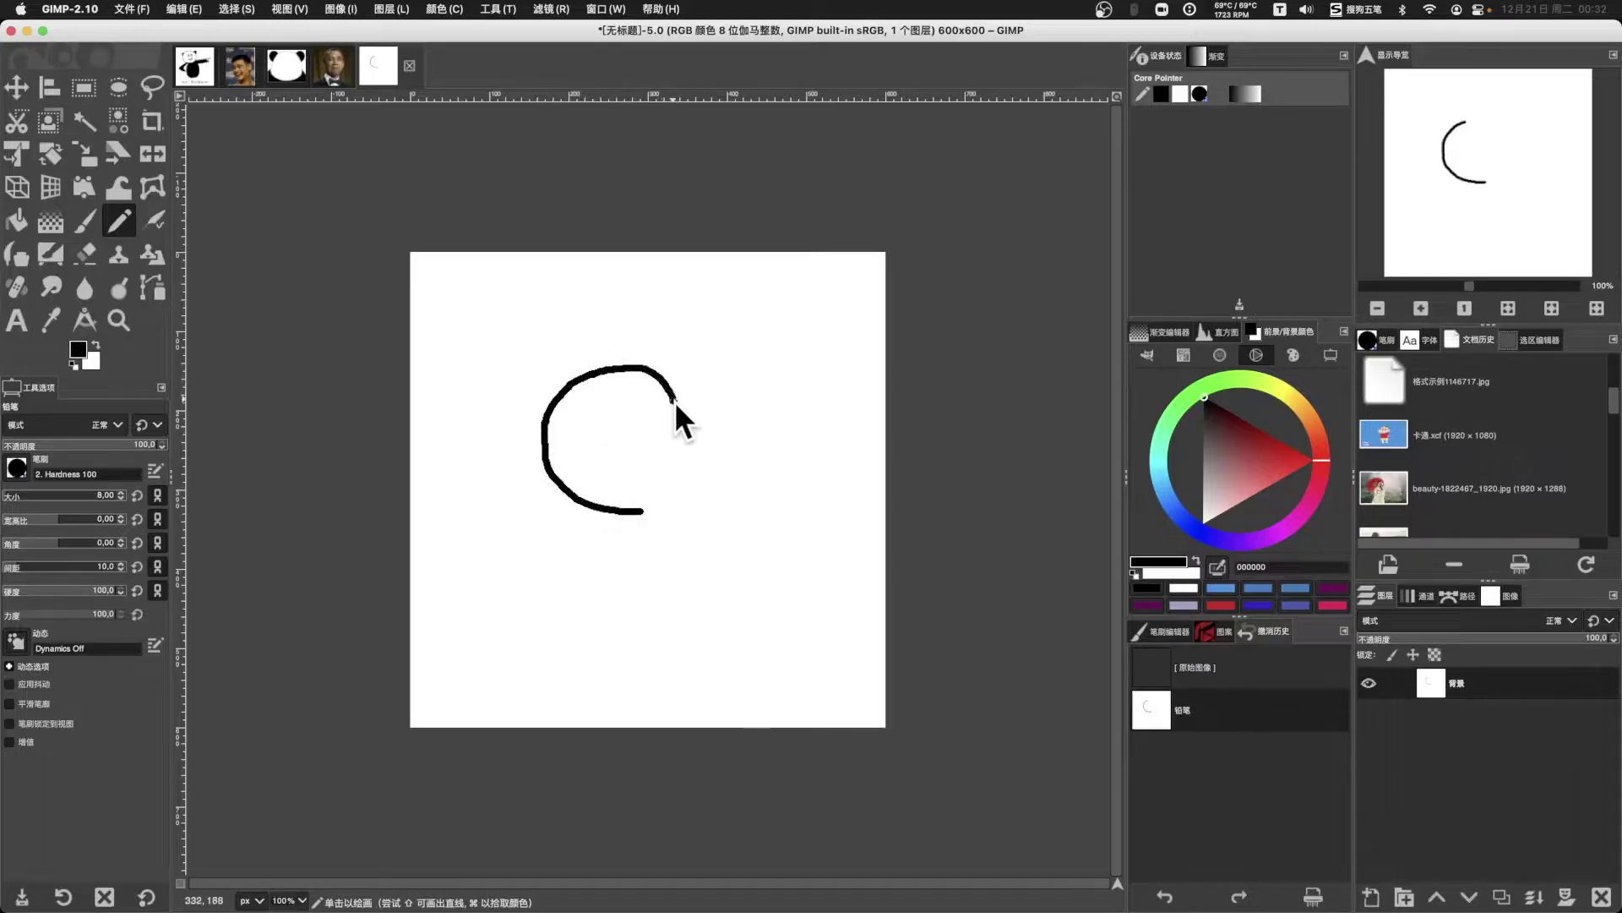
key("ctrl+z")
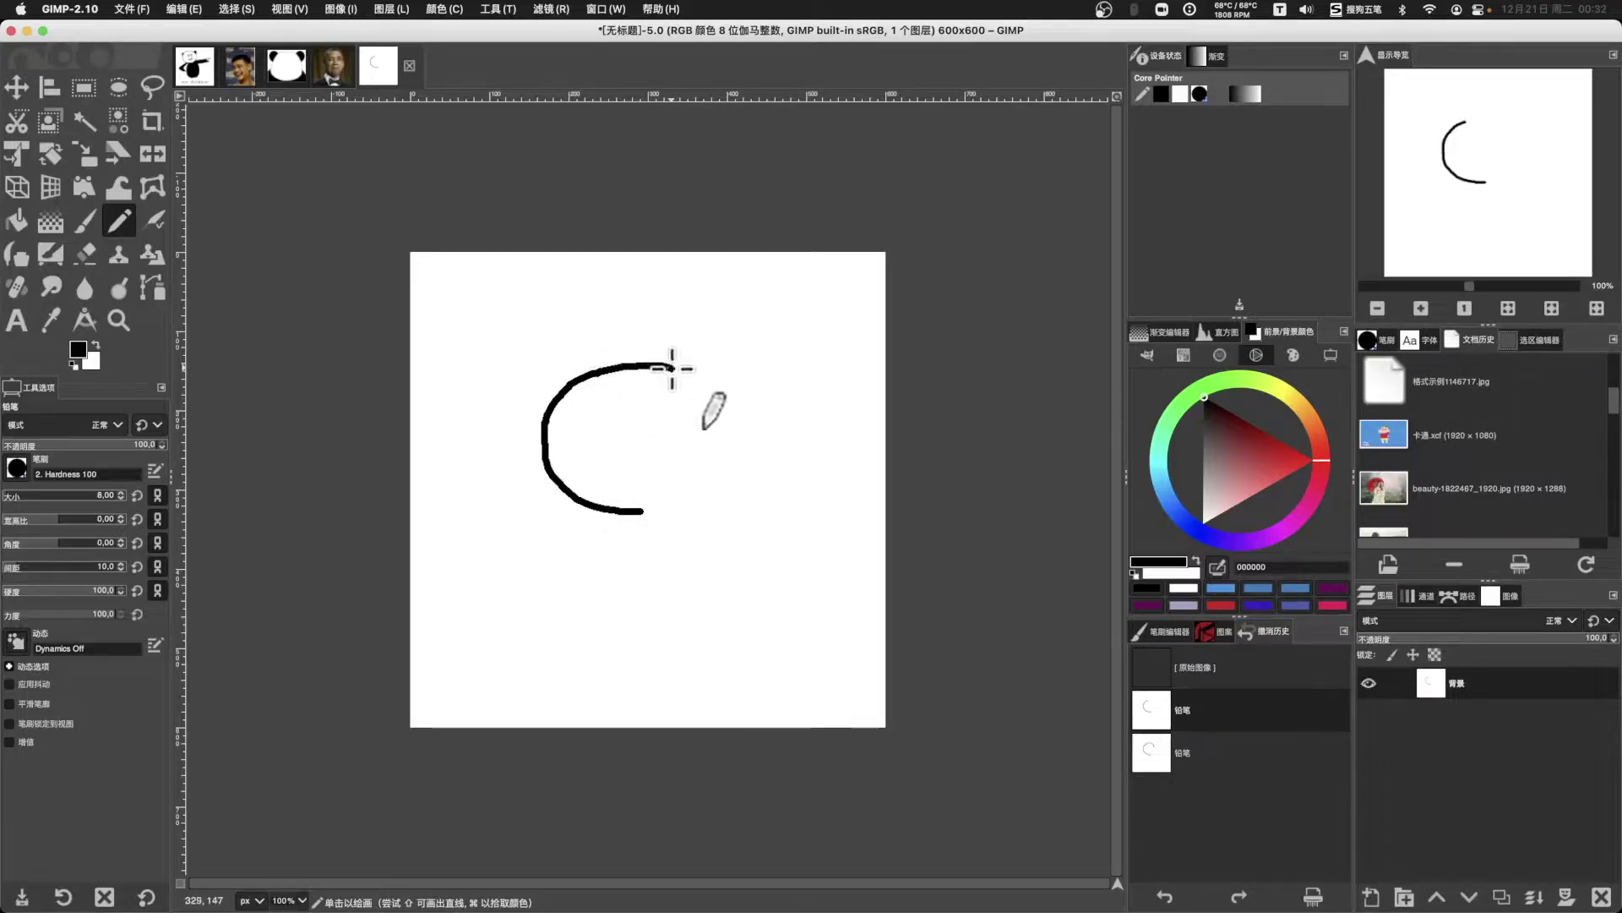
key("ctrl+z")
left_click_drag(591, 362, 634, 511)
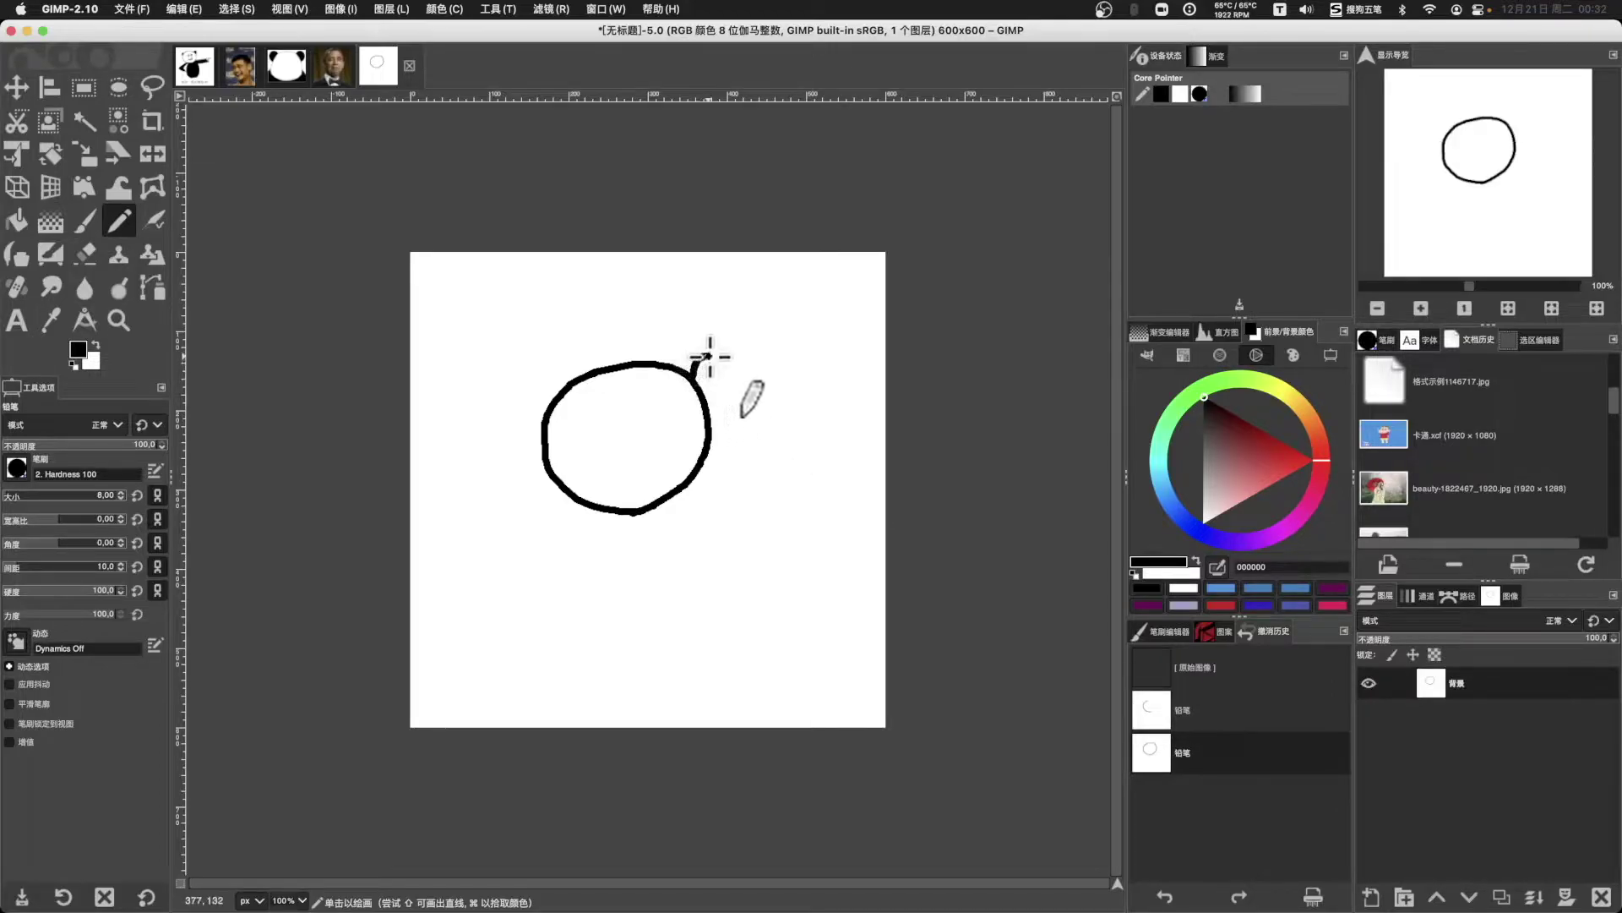
Step: Pencil in the panda's ears, body outline and leg claws
left_click_drag(710, 356, 708, 404)
key("ctrl+z")
mouse_move(564, 389)
left_mouse_down()
mouse_move(528, 395)
mouse_move(560, 406)
left_mouse_up()
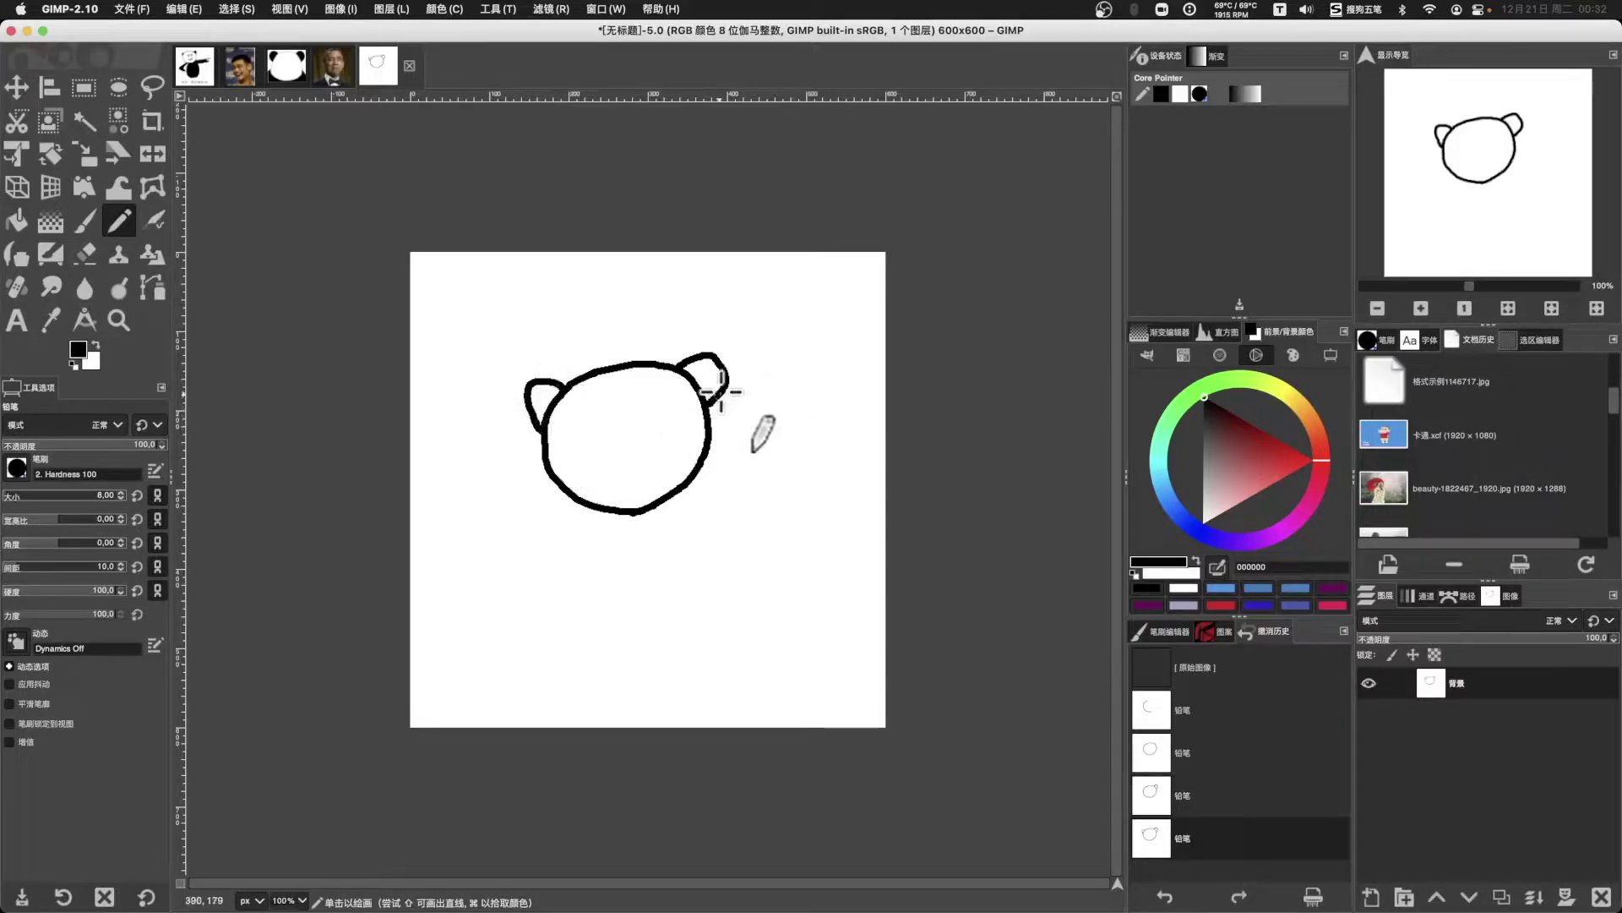
left_click_drag(699, 357, 715, 389)
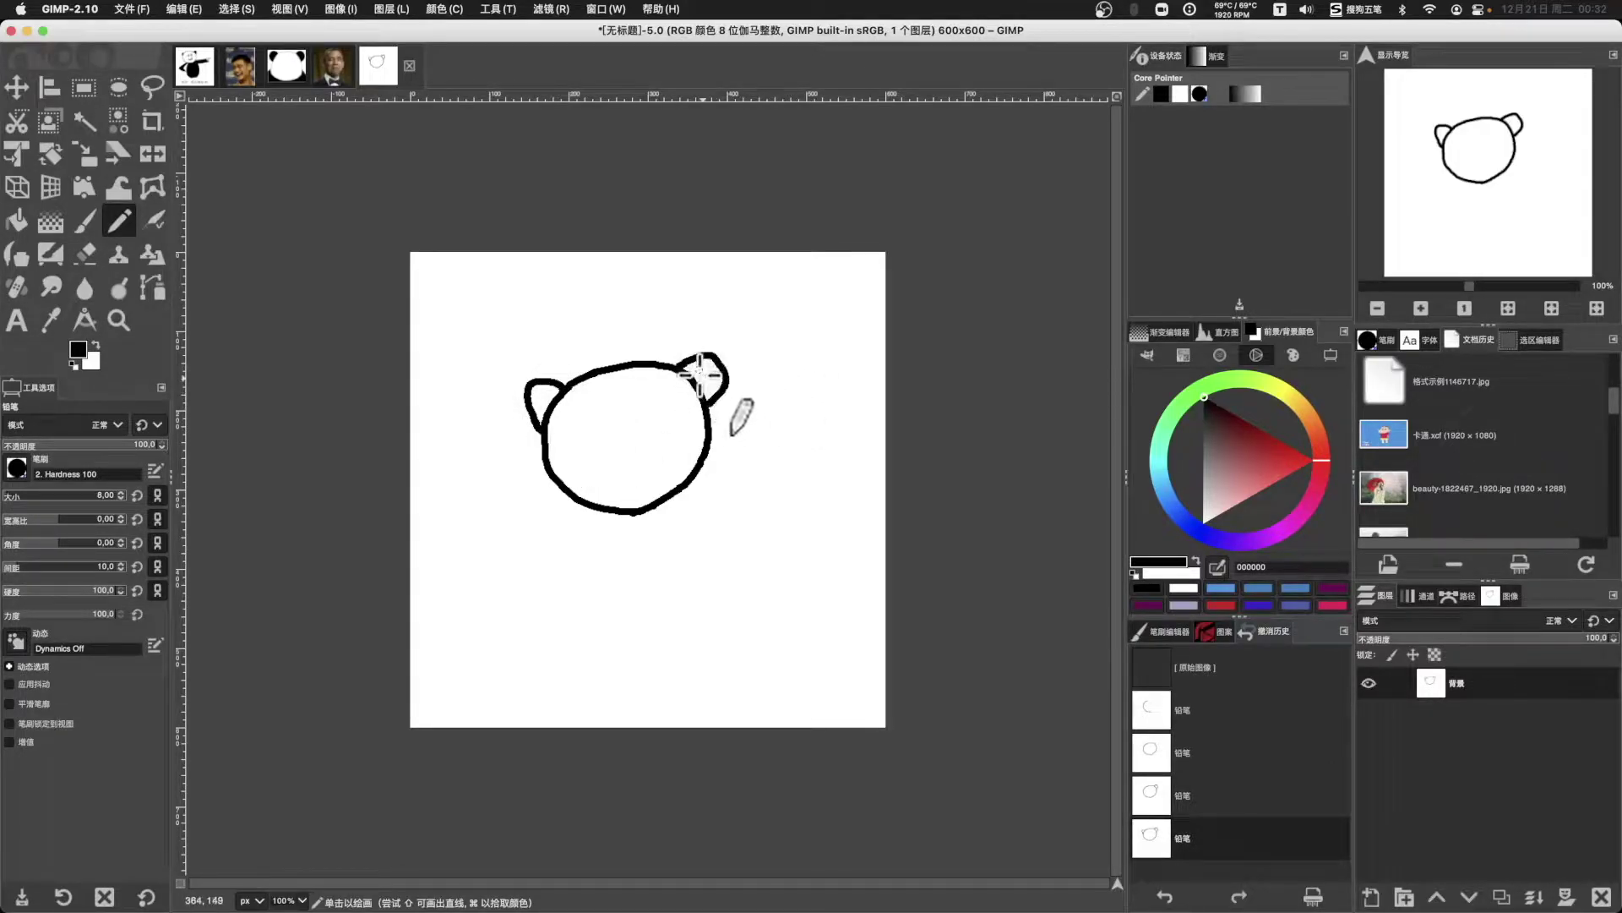
mouse_move(622, 511)
left_mouse_down()
mouse_move(567, 501)
mouse_move(707, 561)
mouse_move(772, 536)
left_mouse_up()
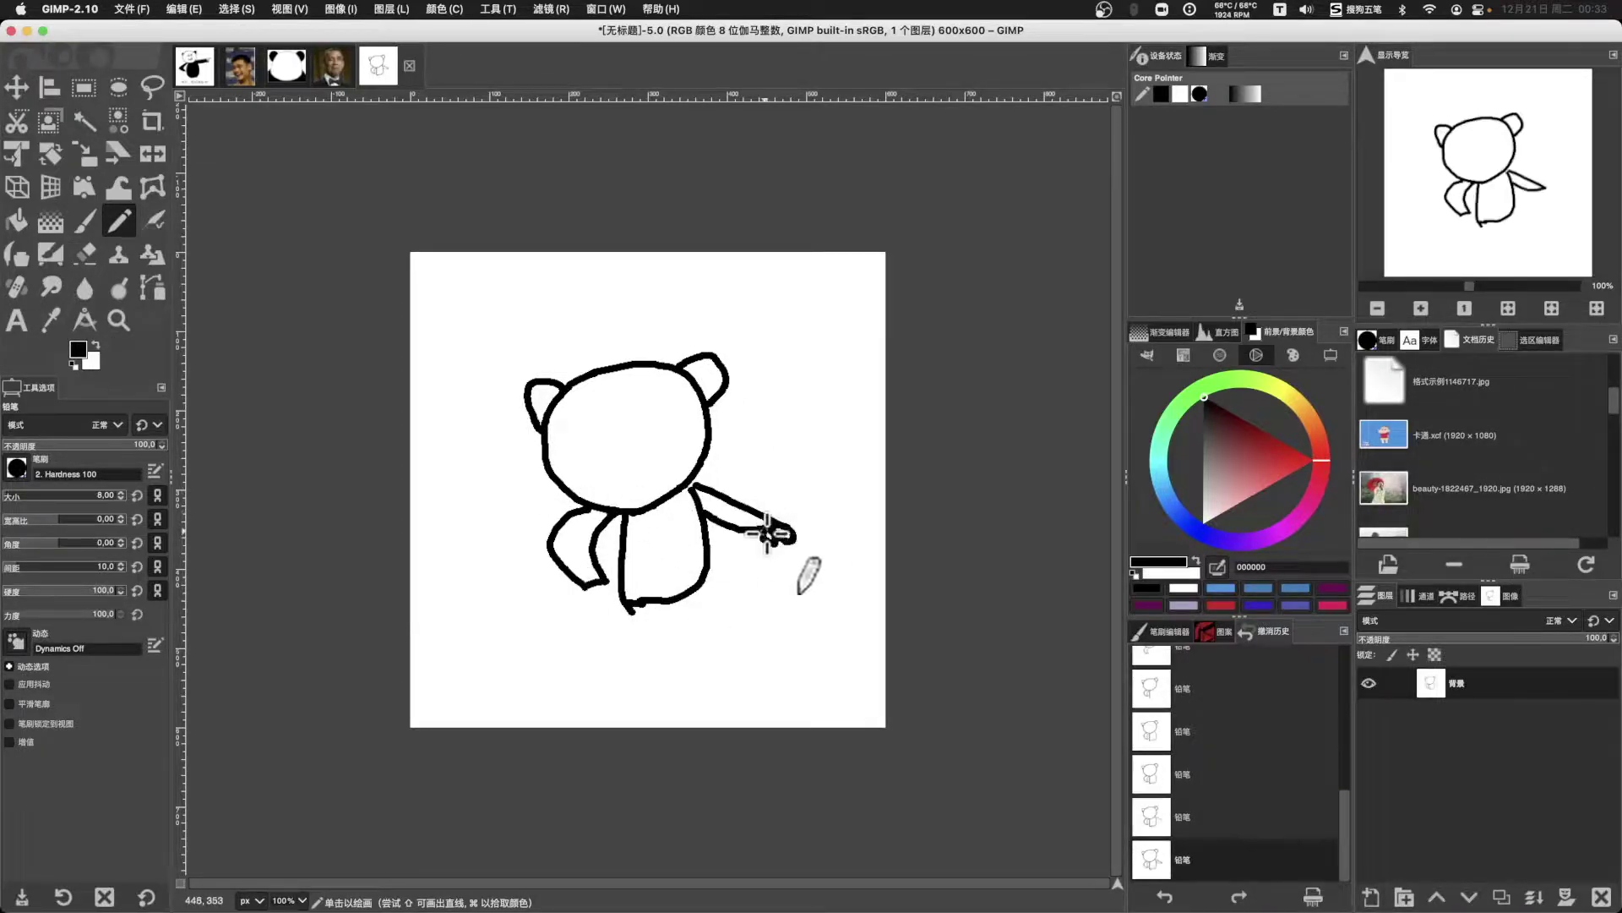
scroll(643, 524, "down", 2)
left_click_drag(596, 513, 606, 522)
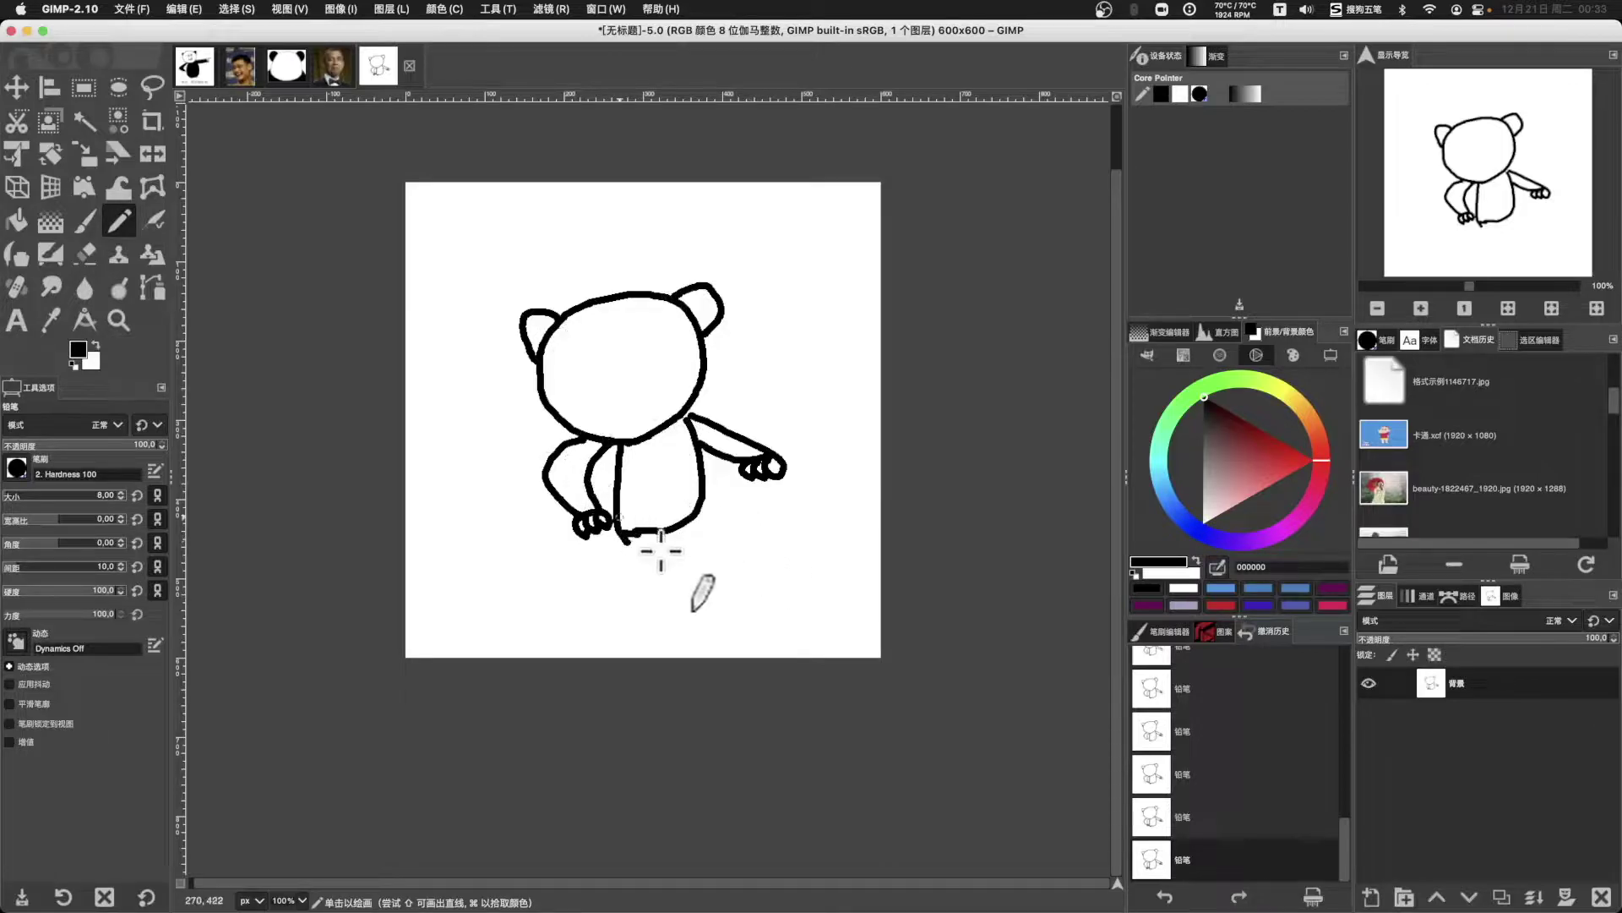
Step: Bucket-fill the panda's two ears, left leg and right arm solid black
left_click(17, 222)
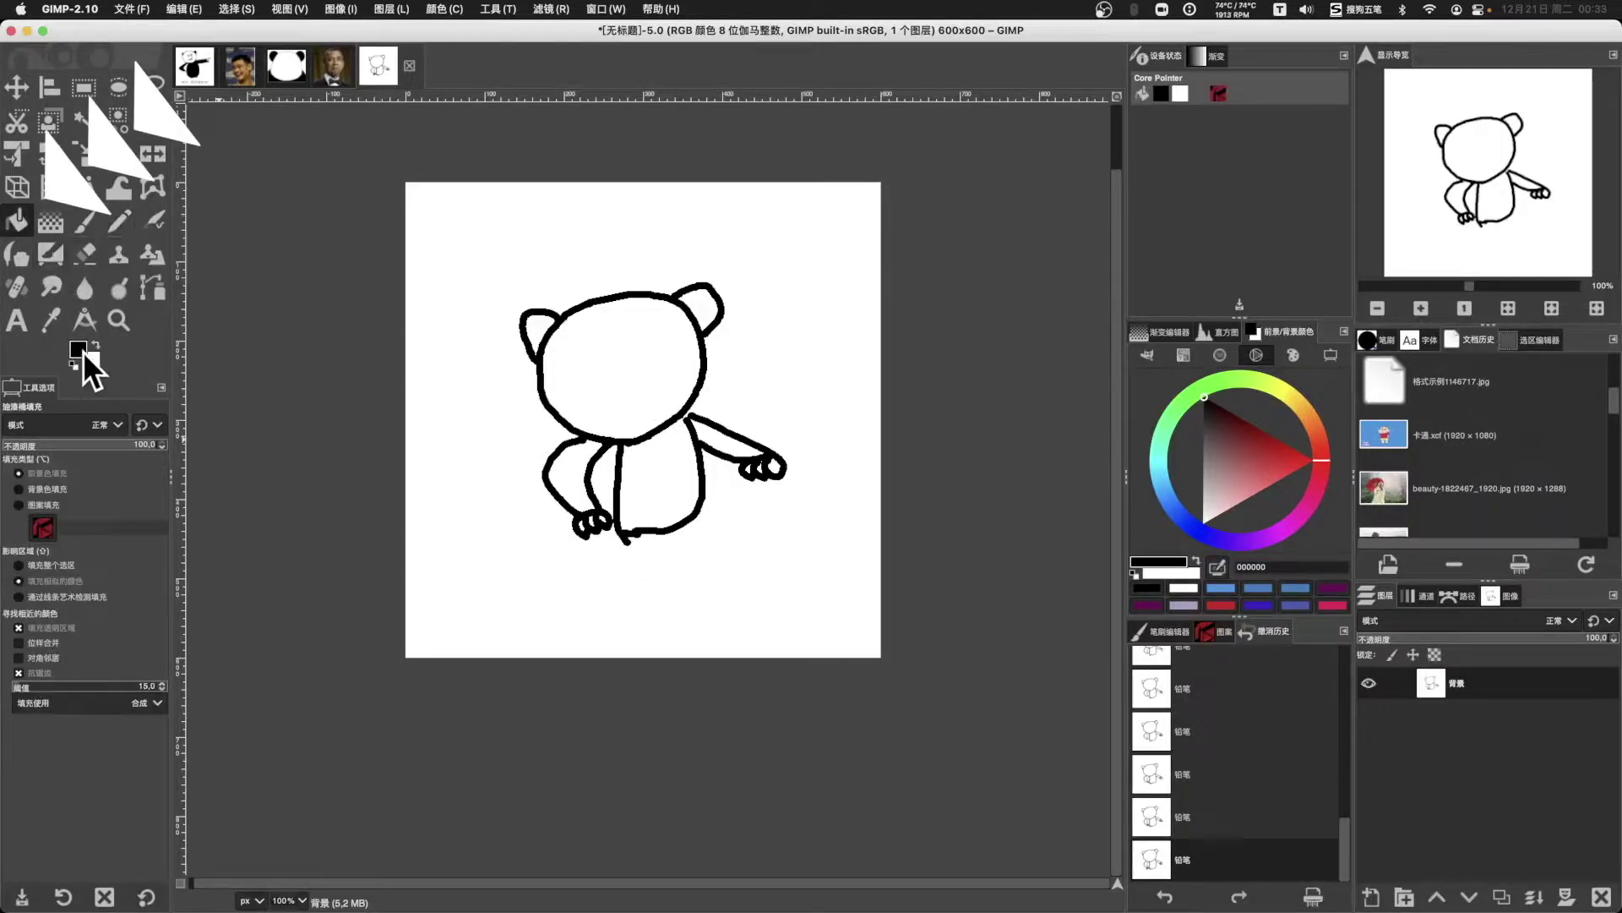
left_click(701, 308)
left_click(534, 333)
left_click(562, 477)
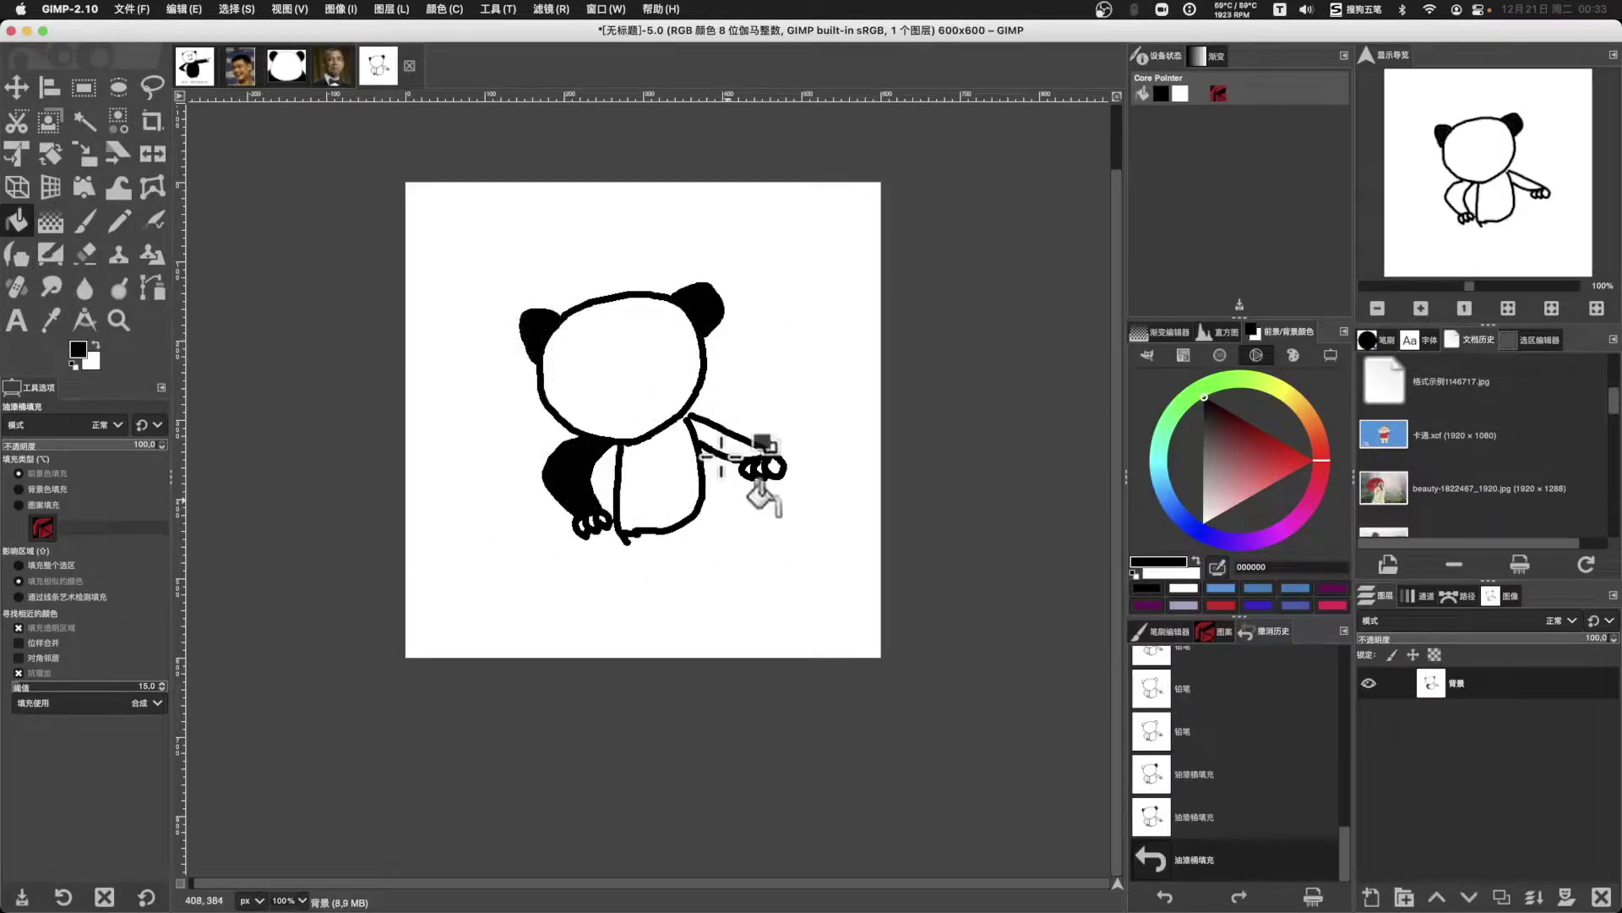
left_click(721, 457)
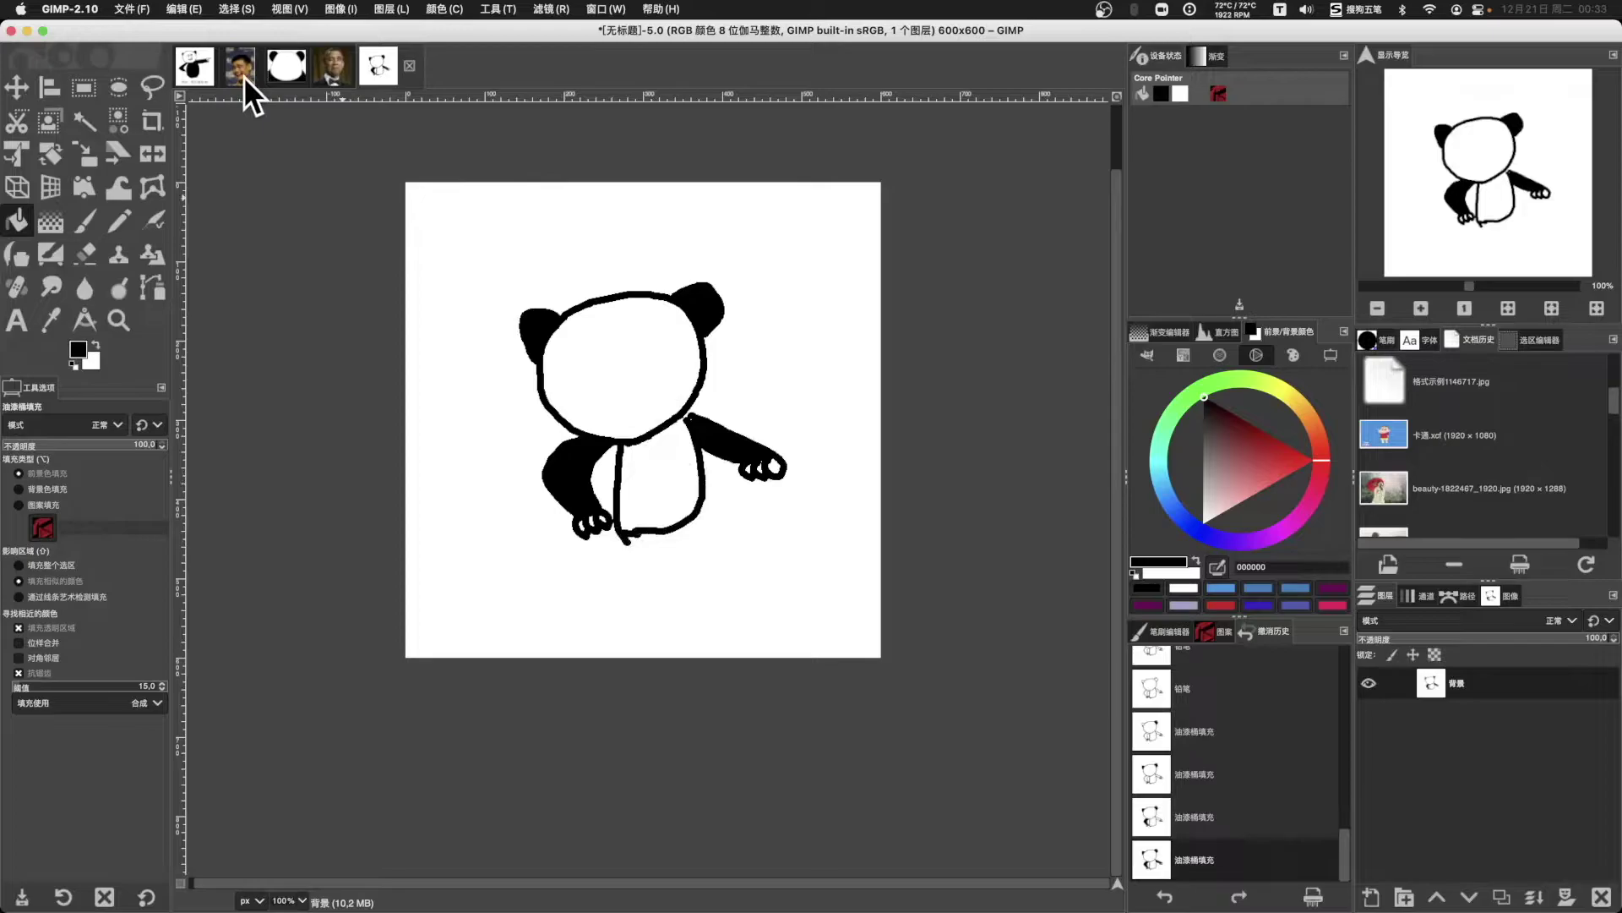
Step: Trace a free selection around the face in the portrait photo
left_click(335, 67)
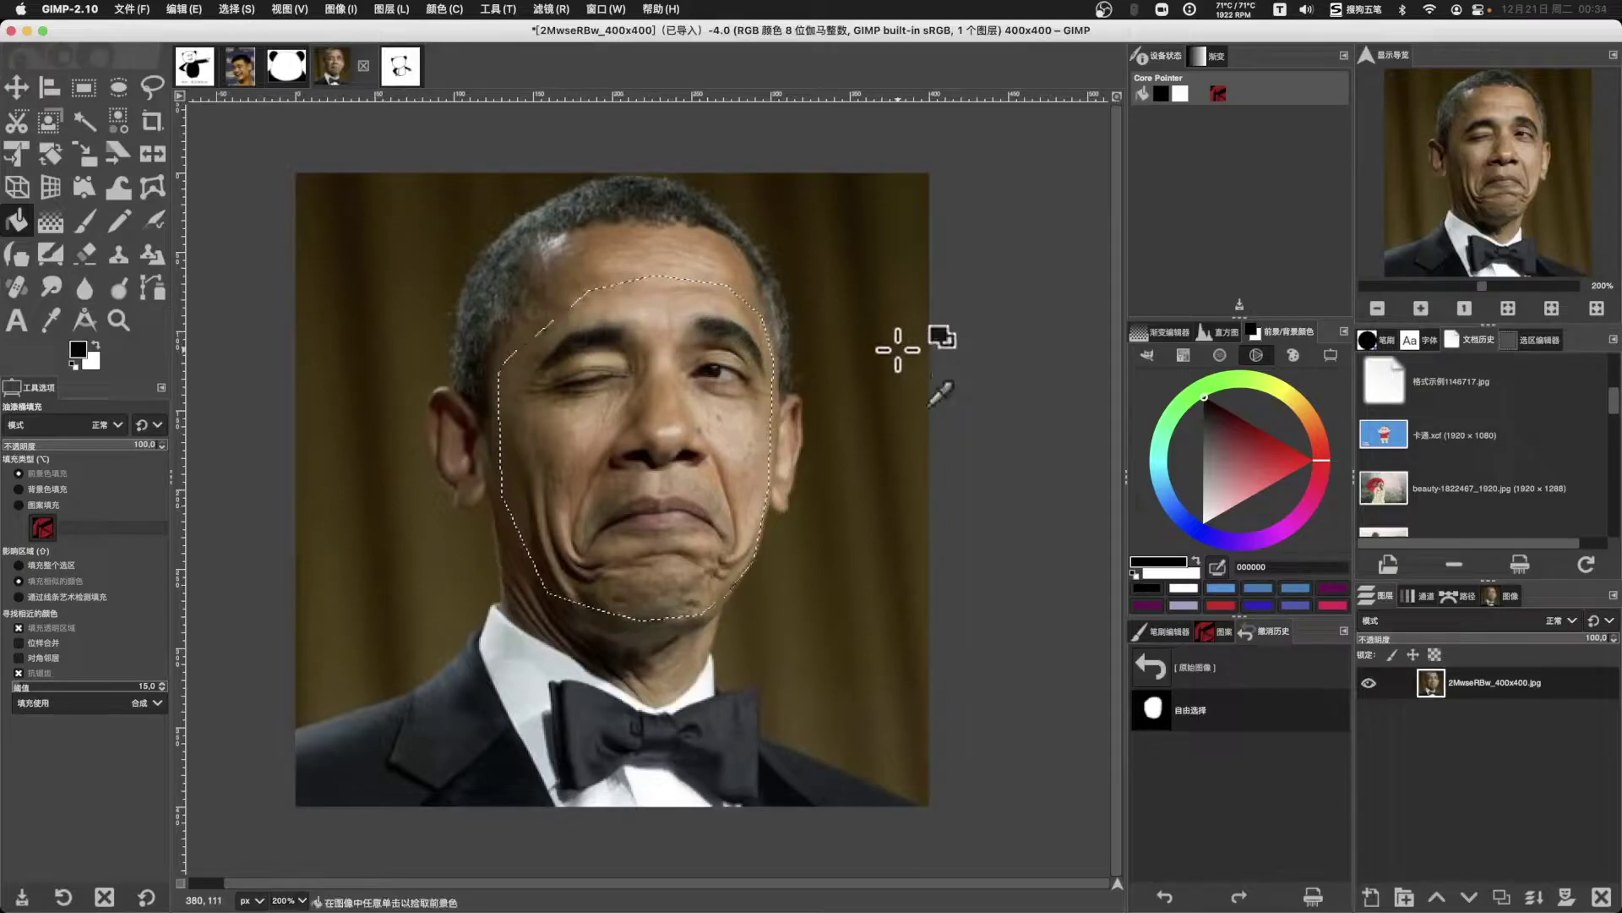
key("ctrl+shift+a")
key("f")
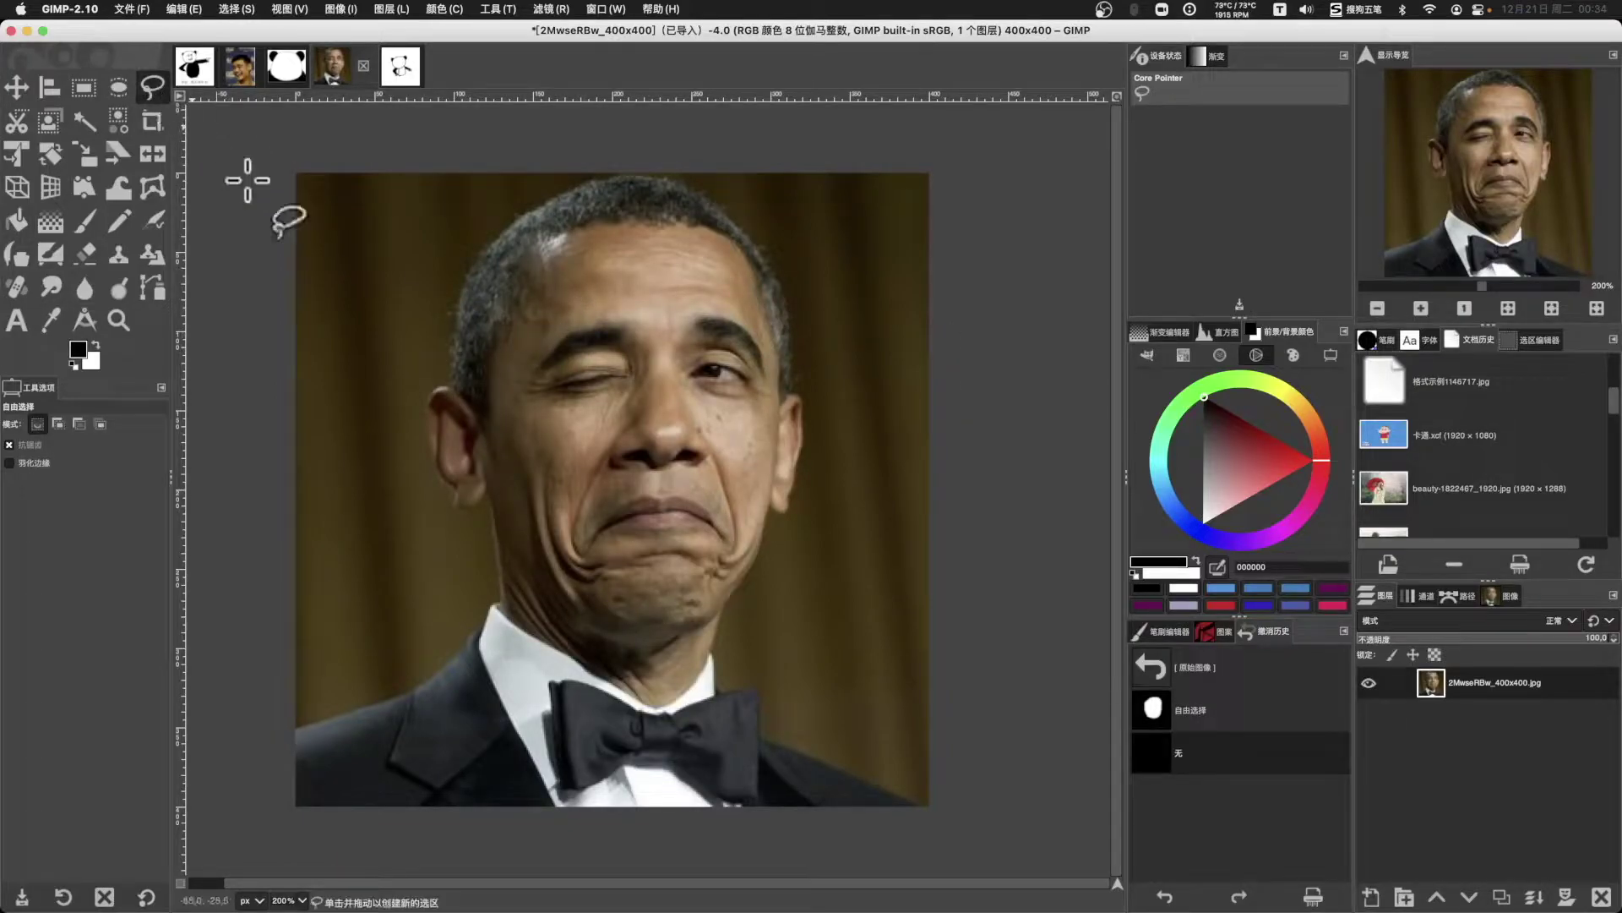
left_click(504, 365)
left_click(543, 299)
left_click(591, 279)
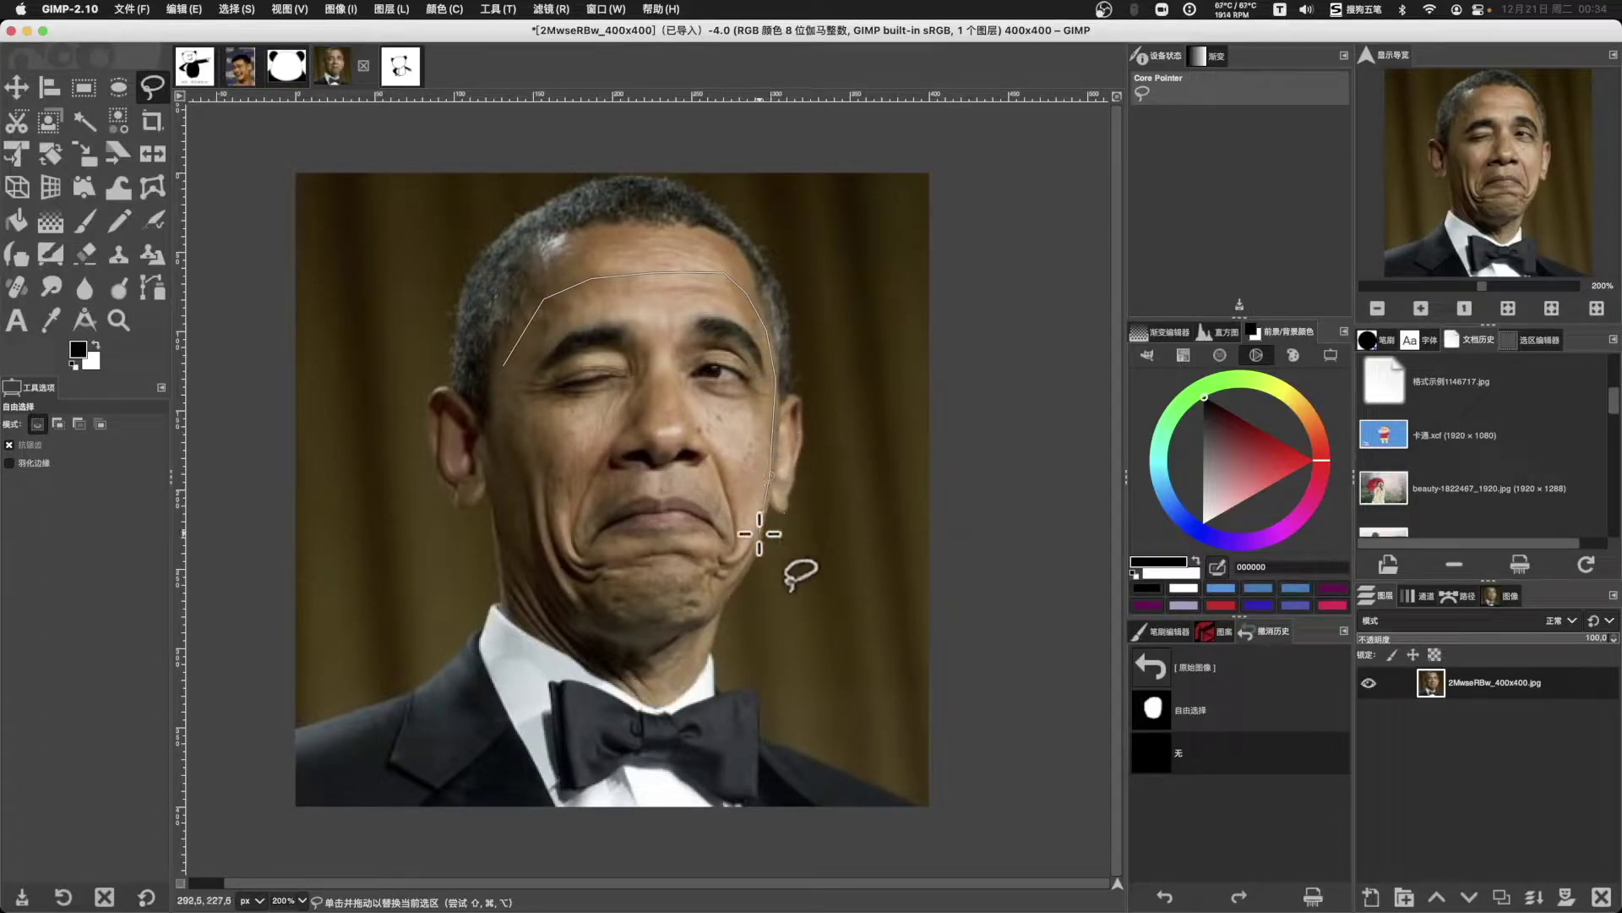
left_click(607, 616)
left_click(550, 589)
left_click(505, 470)
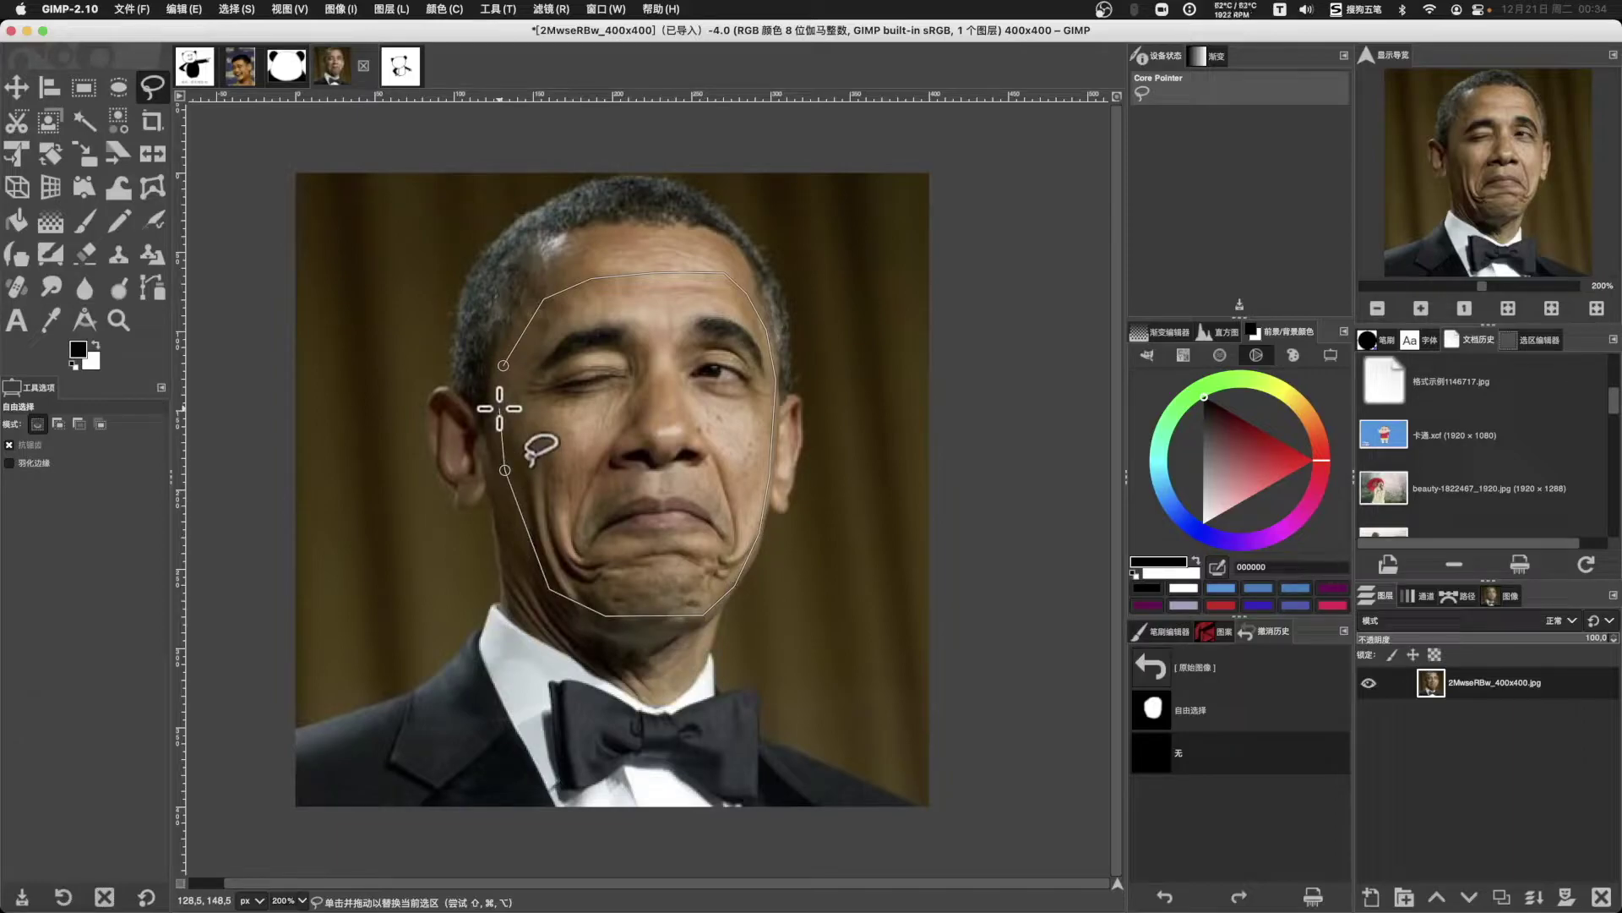
key("Return")
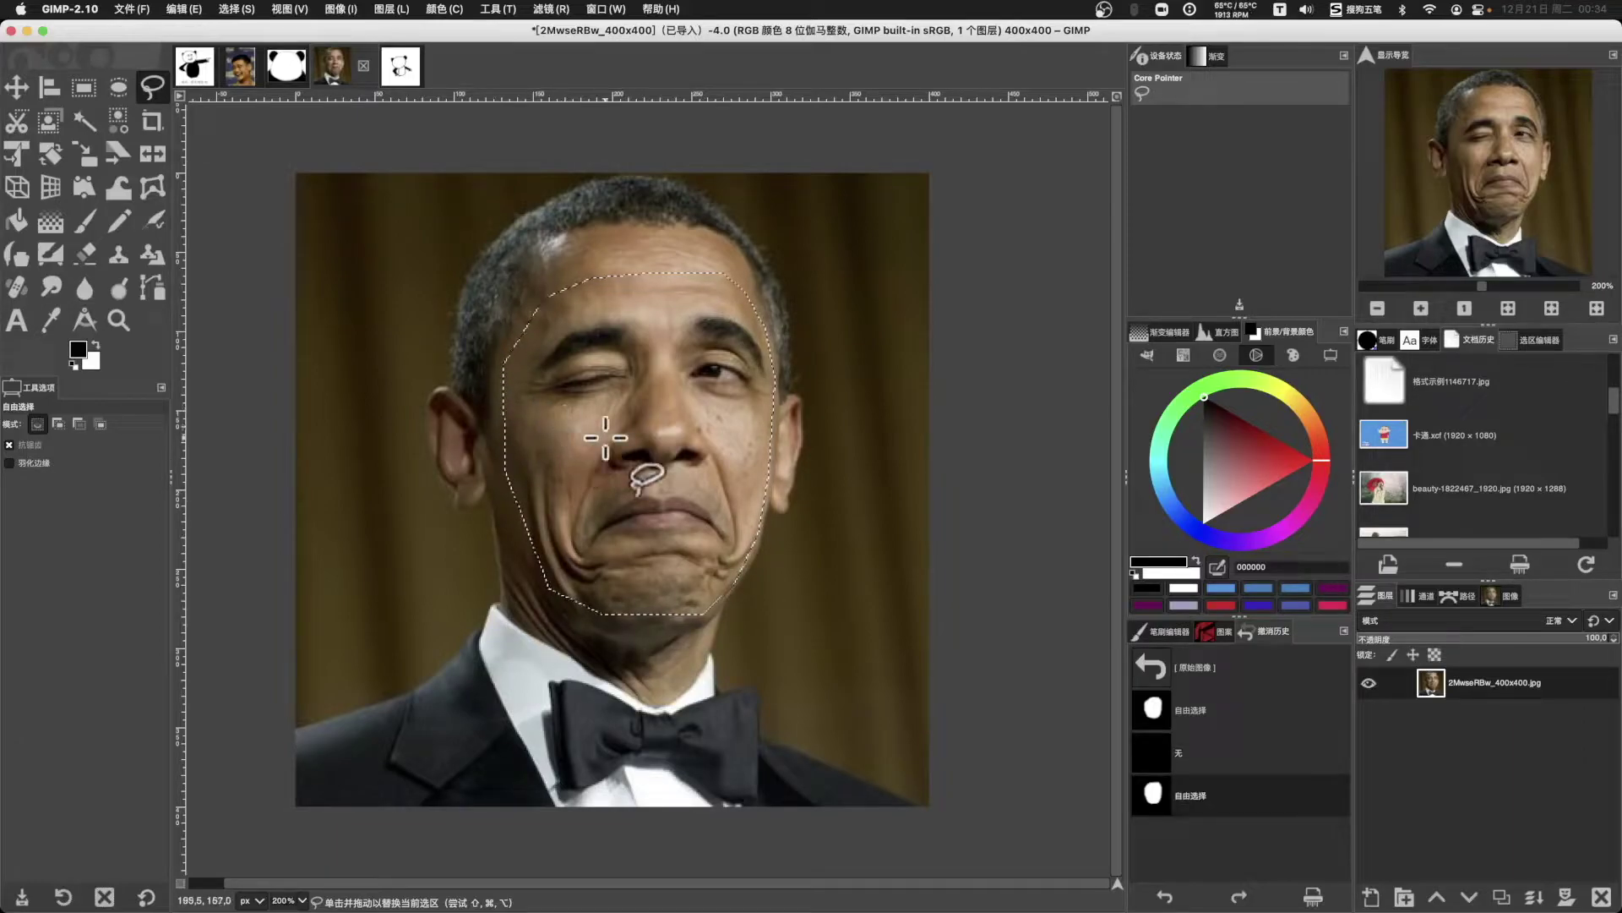
Step: Copy the selected face and return to the panda drawing
left_click(180, 8)
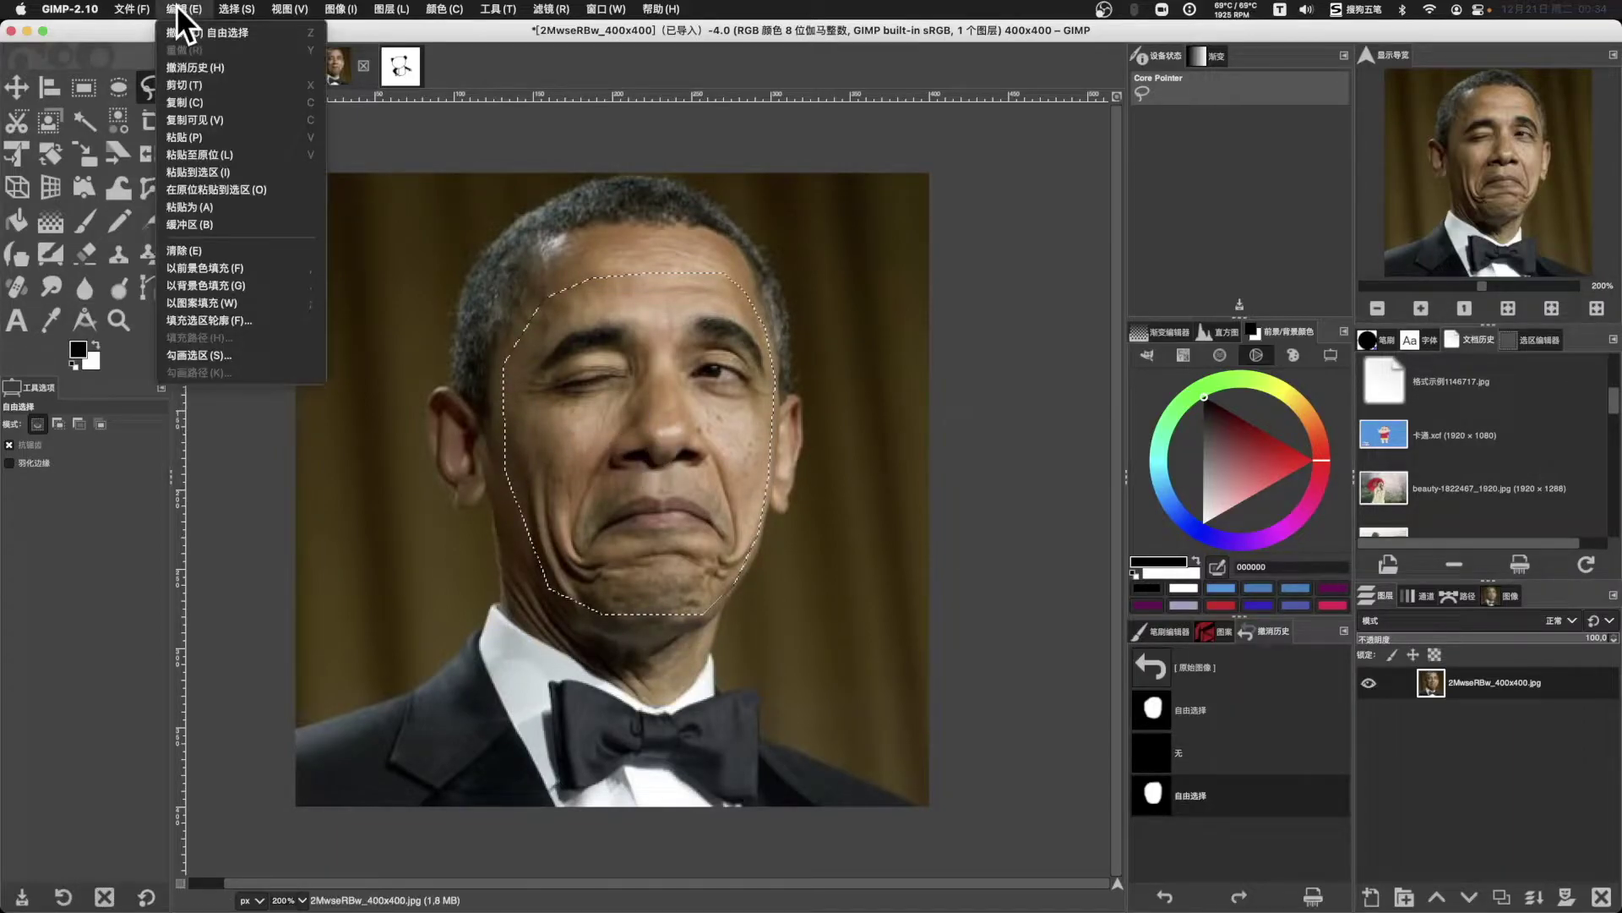
left_click(209, 102)
left_click(400, 66)
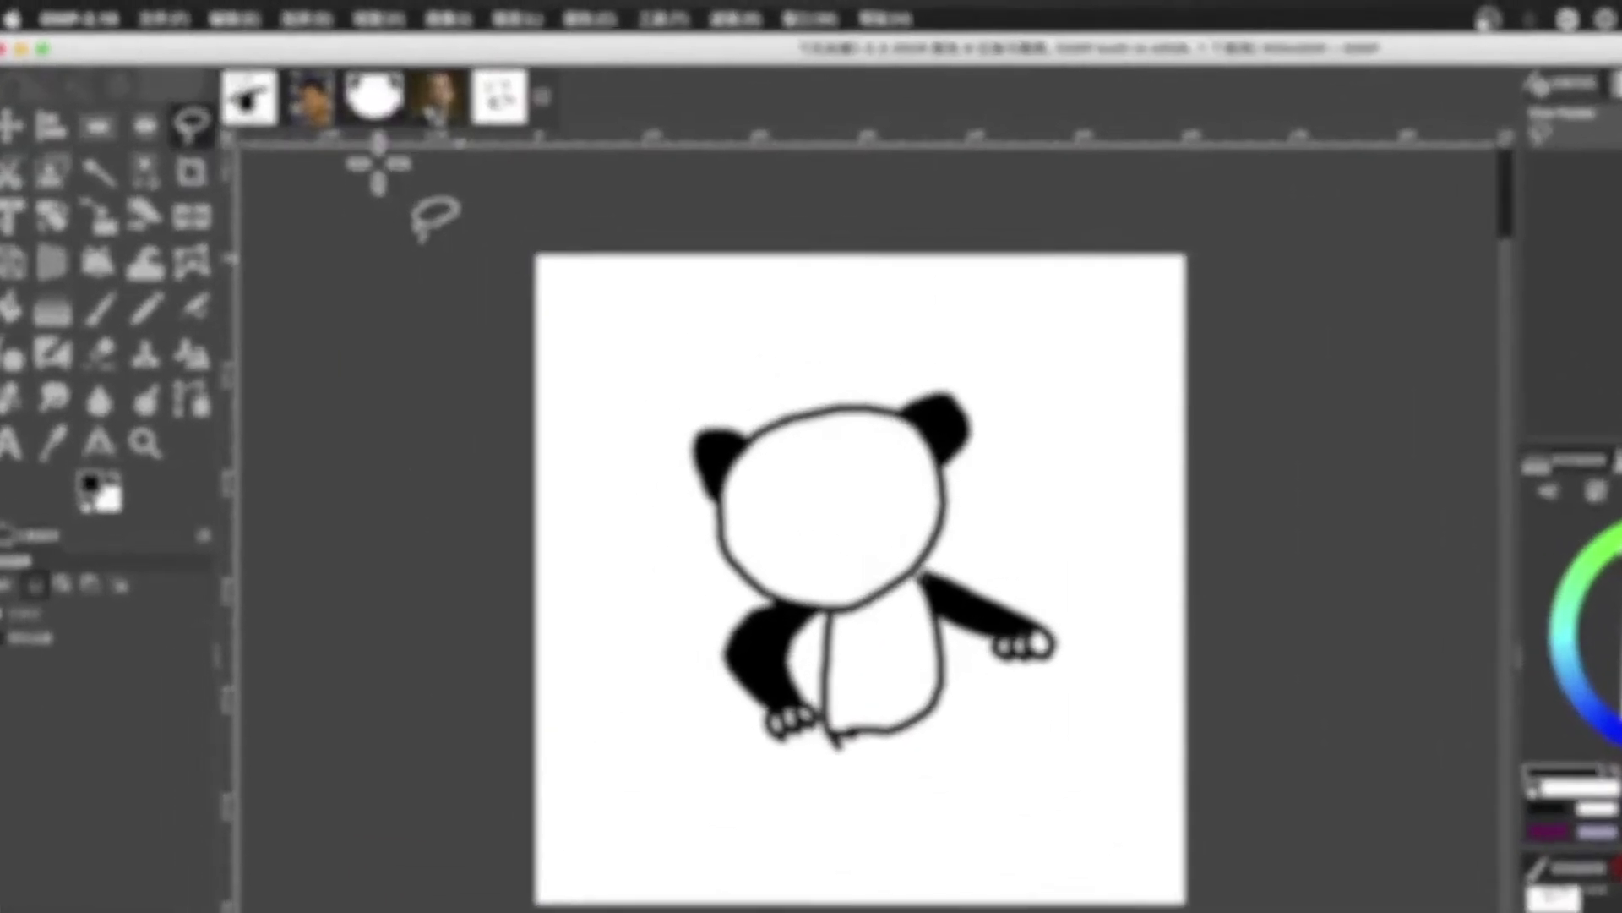
Step: Paste the face onto the panda's head and scale it to 126 x 169
left_click(181, 9)
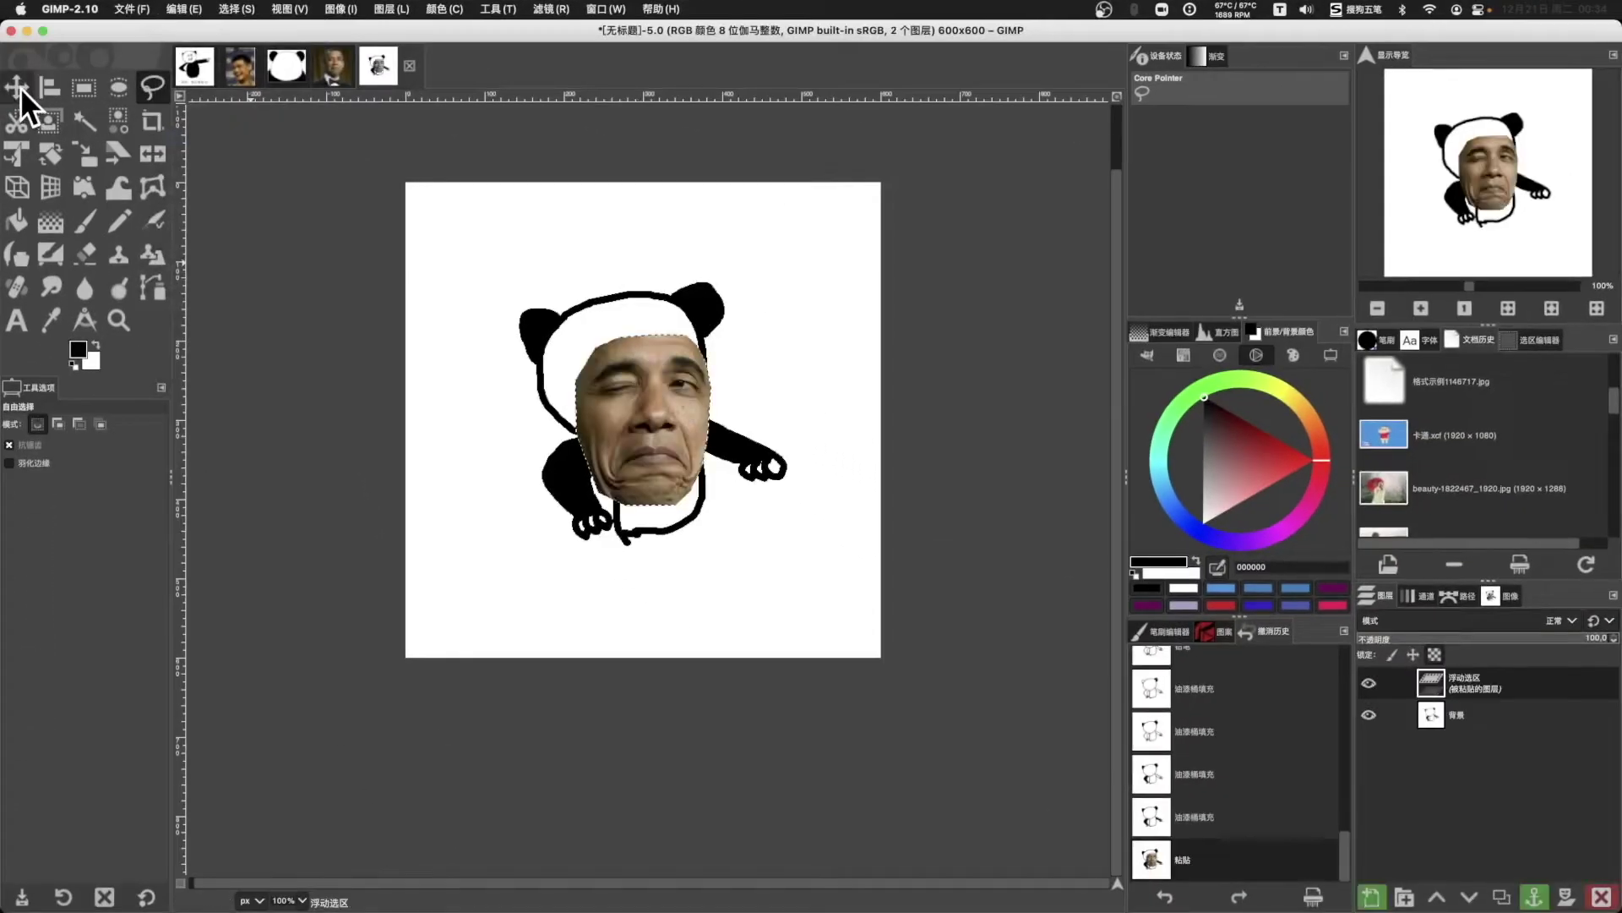
left_click(16, 87)
left_click_drag(659, 456, 646, 397)
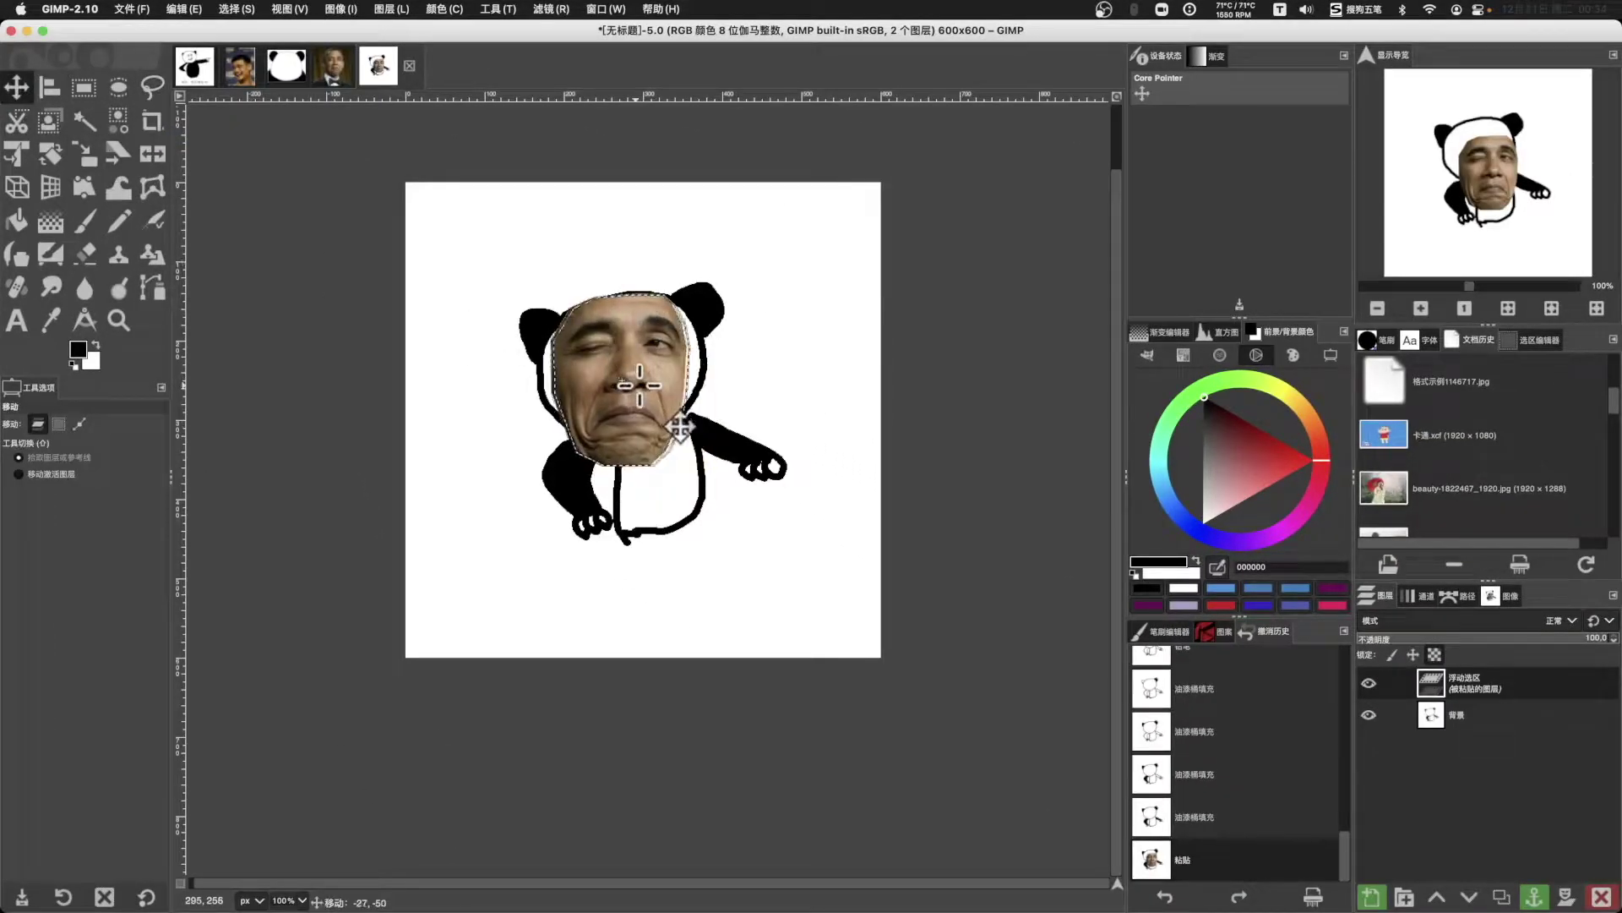
left_click(82, 157)
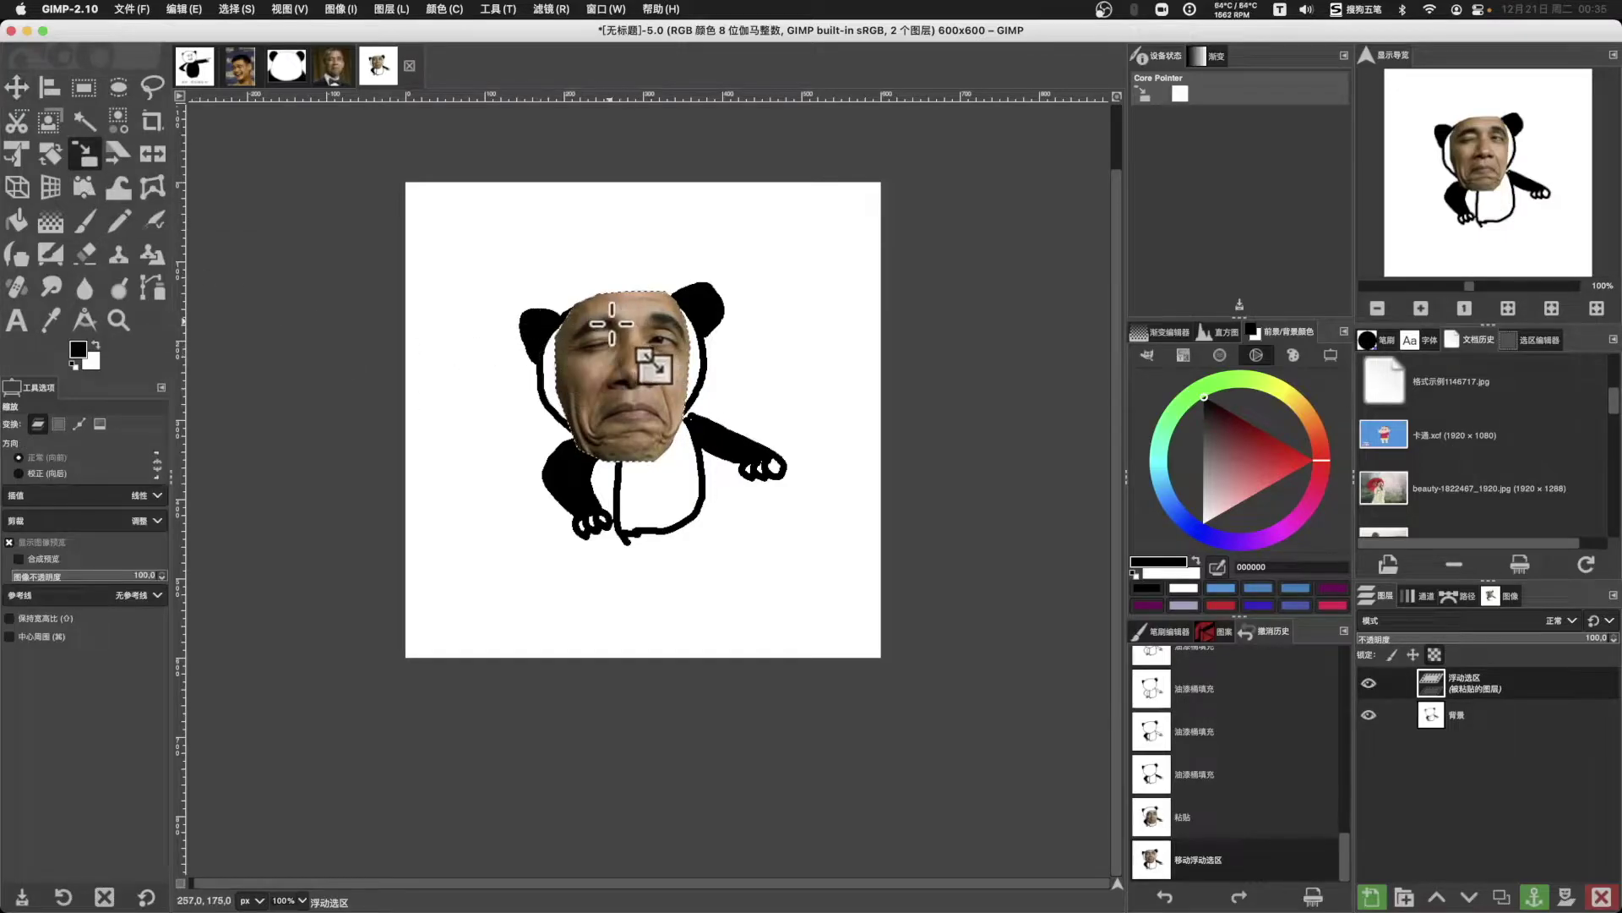
left_click(654, 365)
left_click_drag(666, 409, 665, 411)
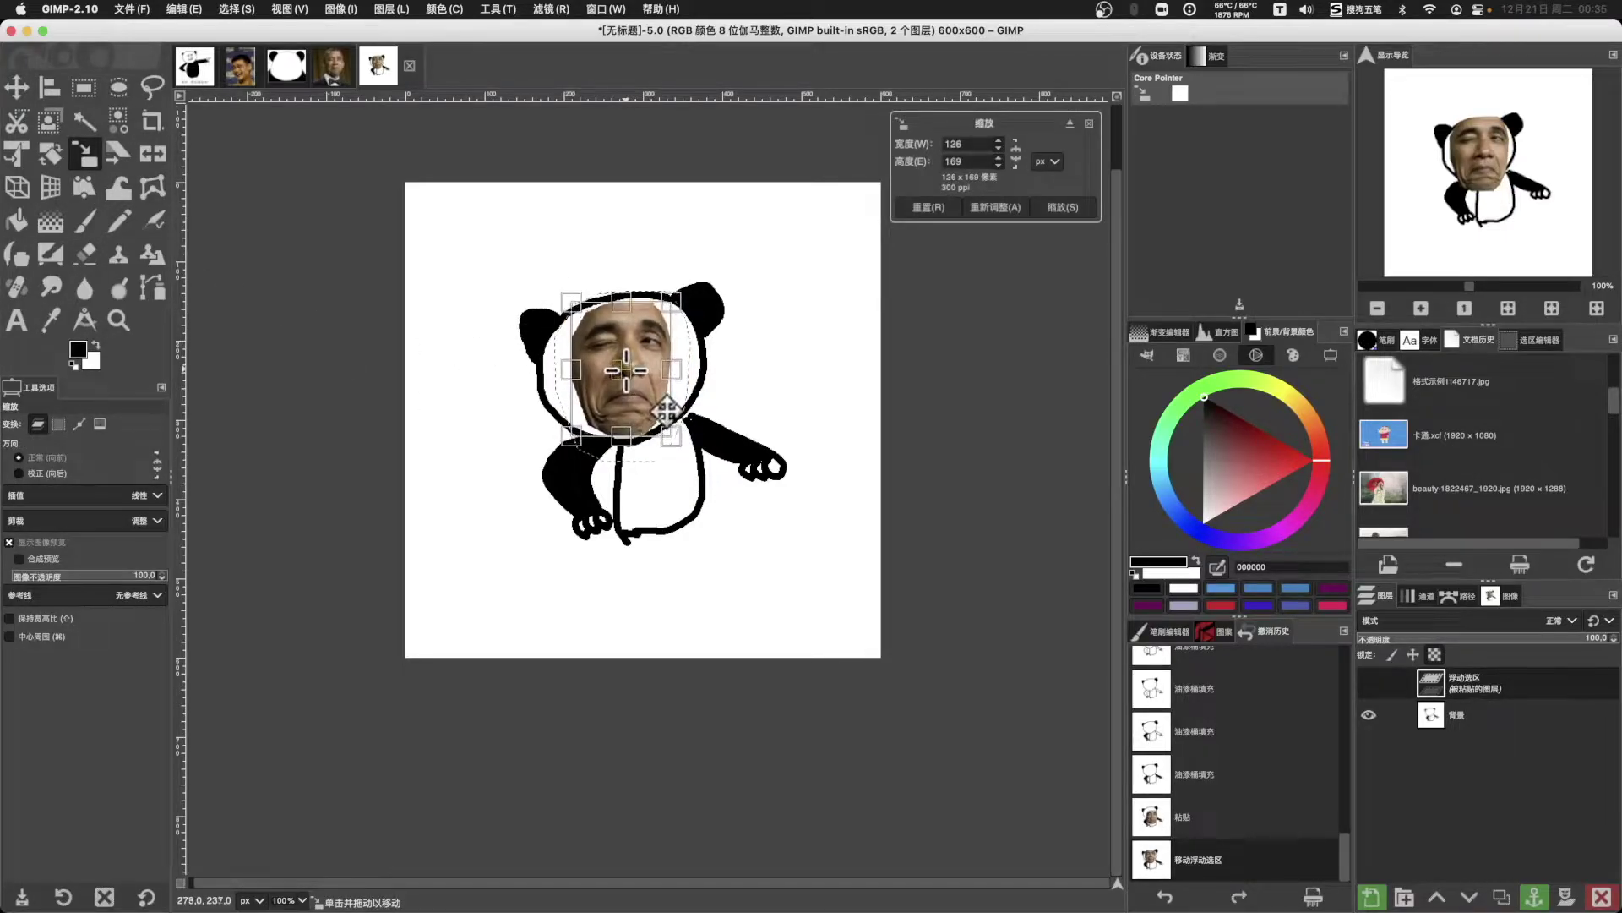
left_click(1061, 207)
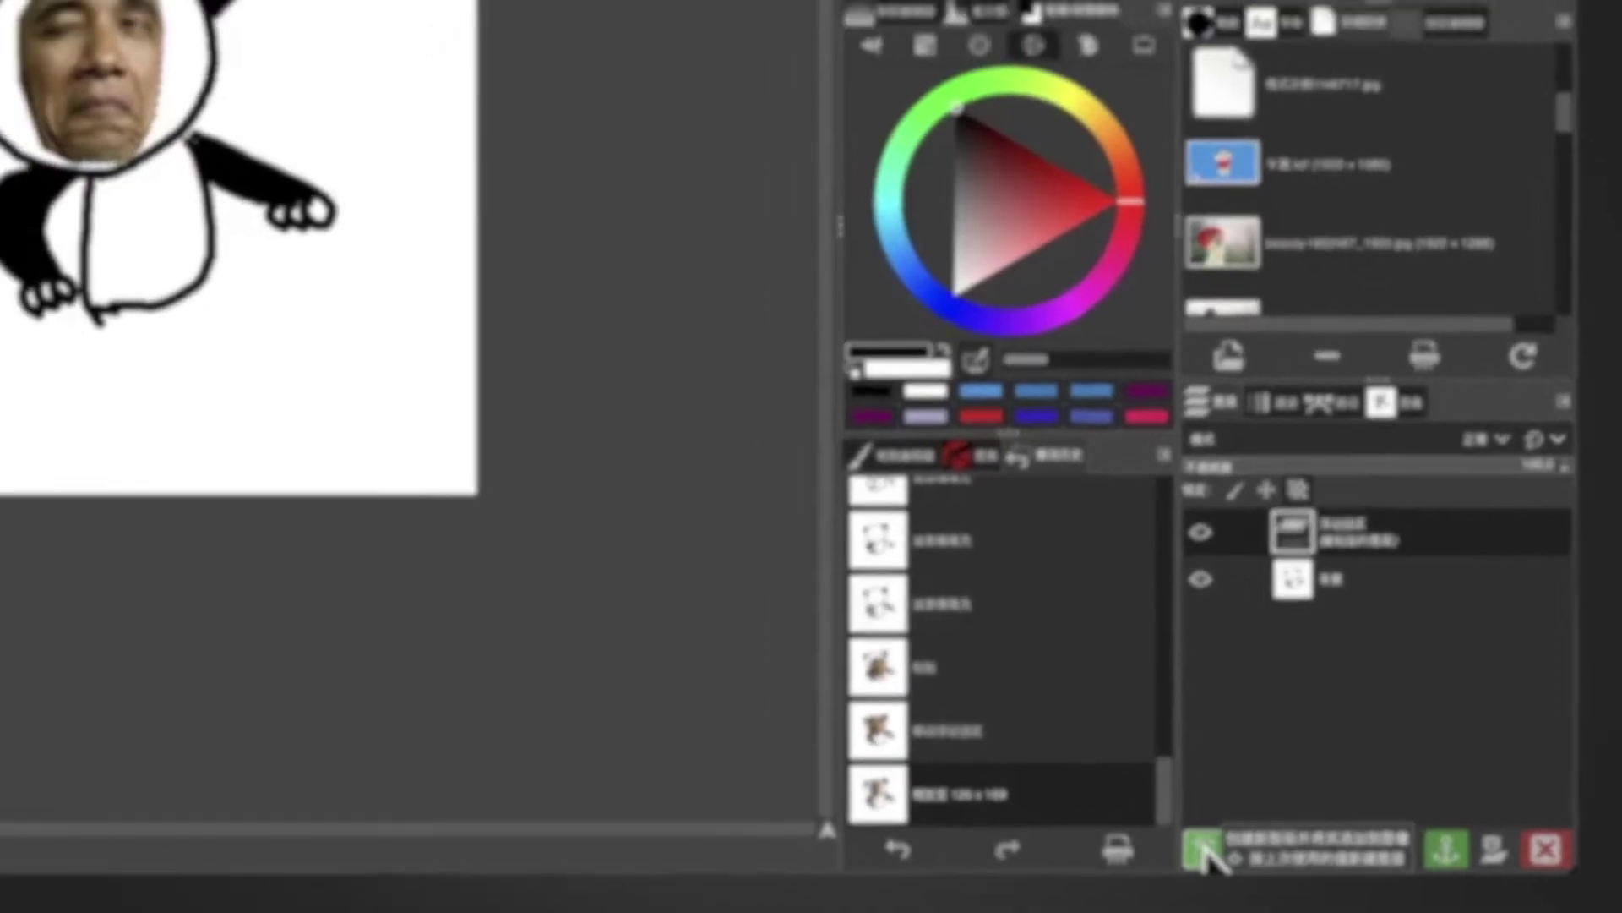
Step: Make the face its own layer and rotate it by -6.48°
left_click(1123, 824)
left_click(49, 154)
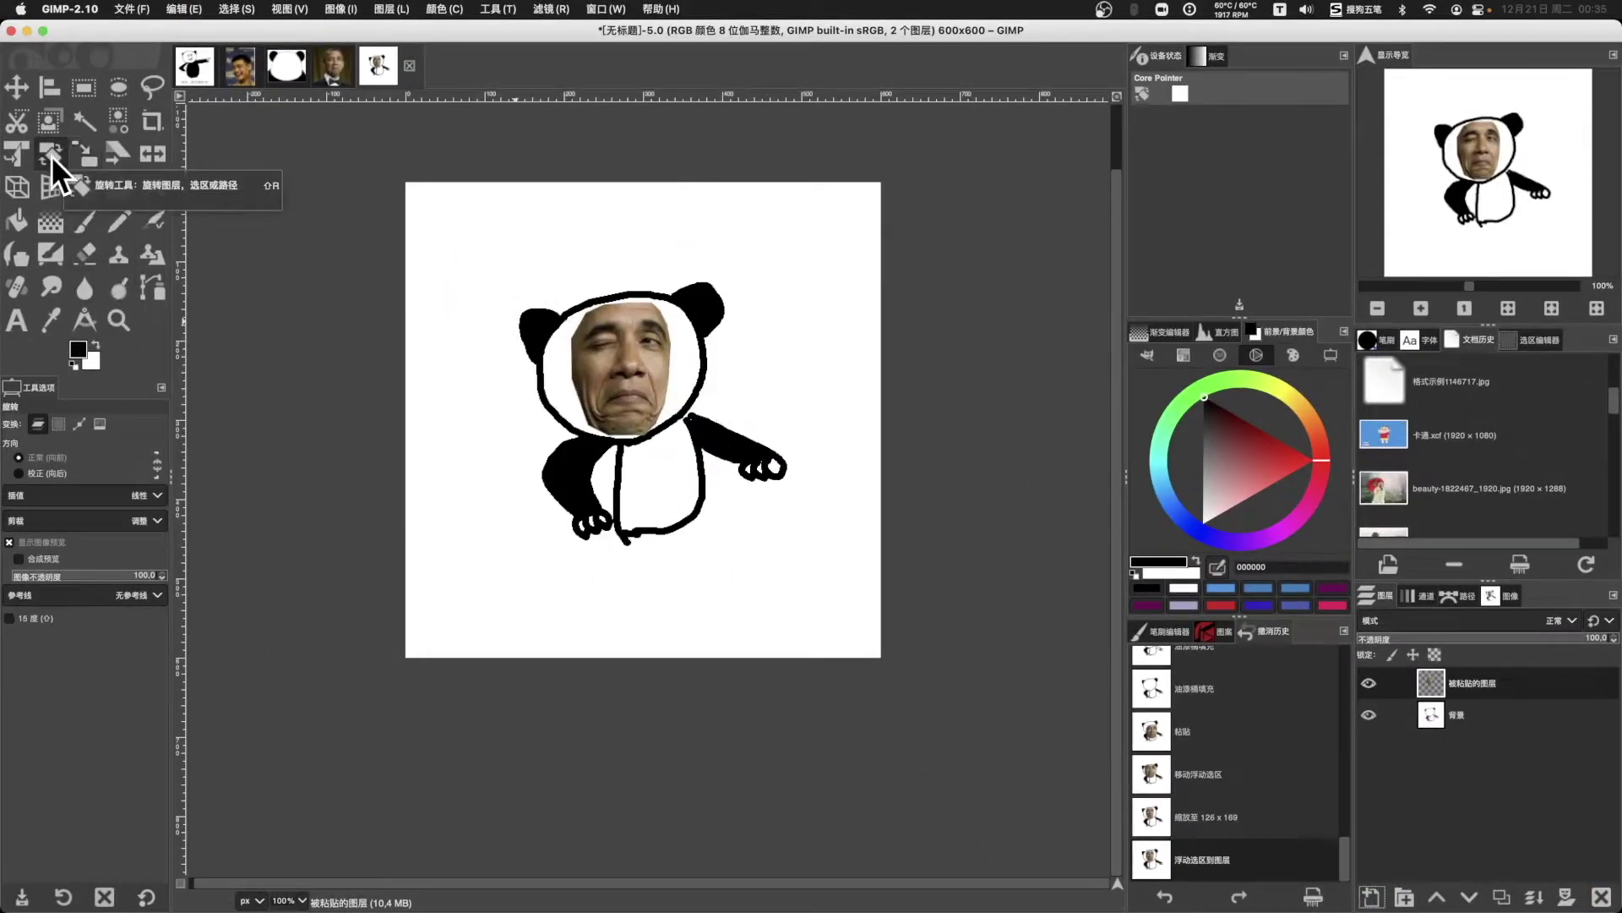
left_click(641, 403)
left_click_drag(671, 435, 689, 444)
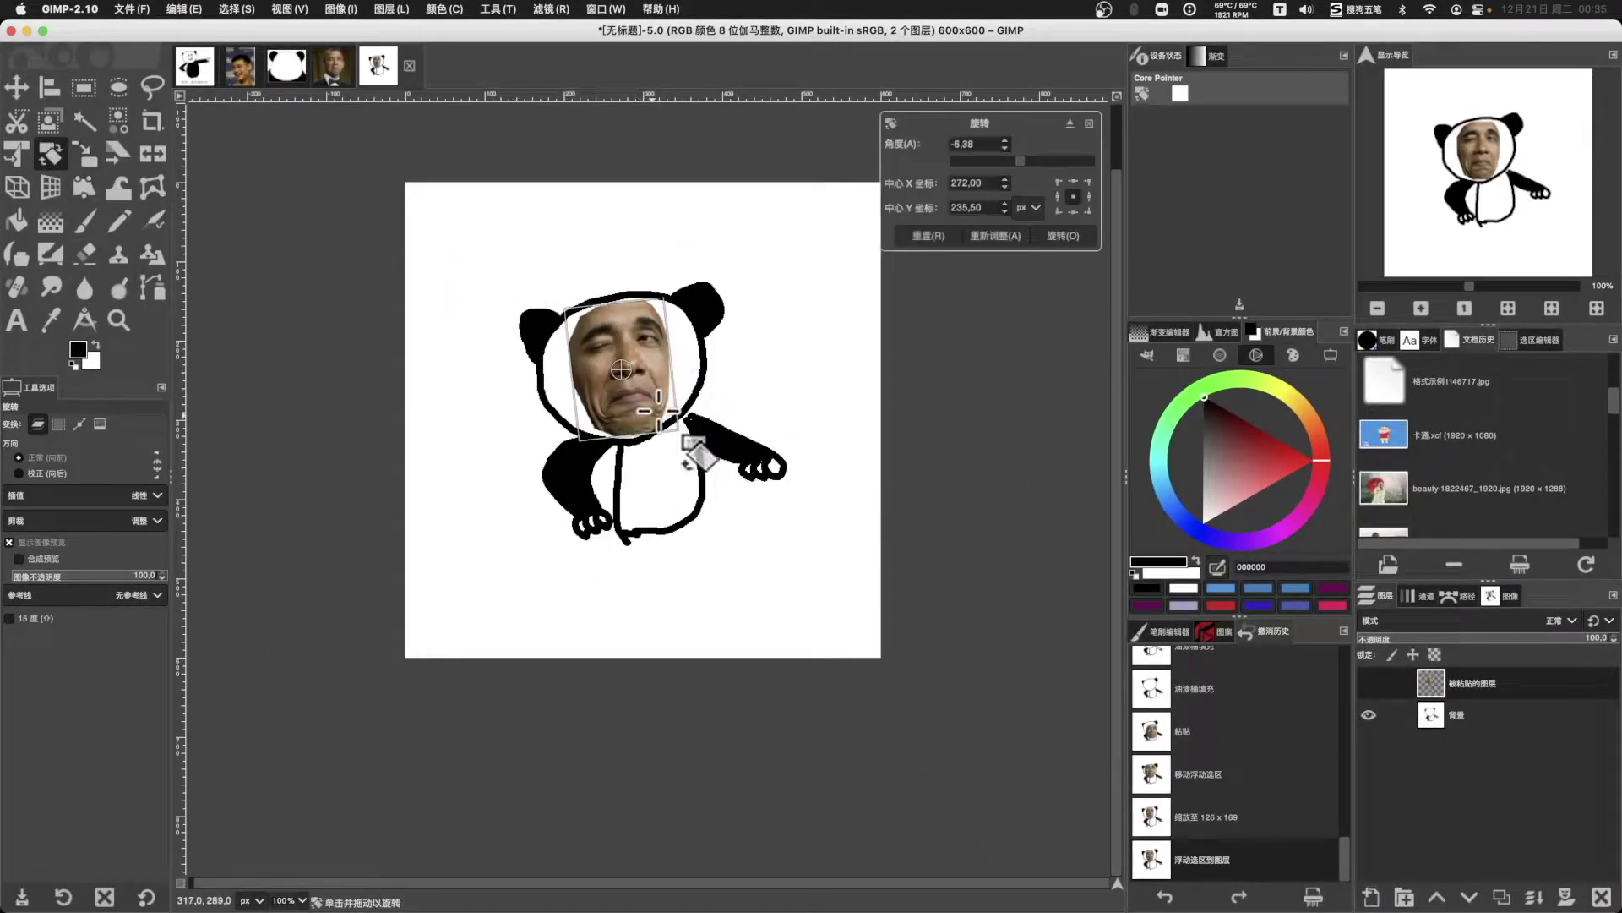
left_click(1073, 238)
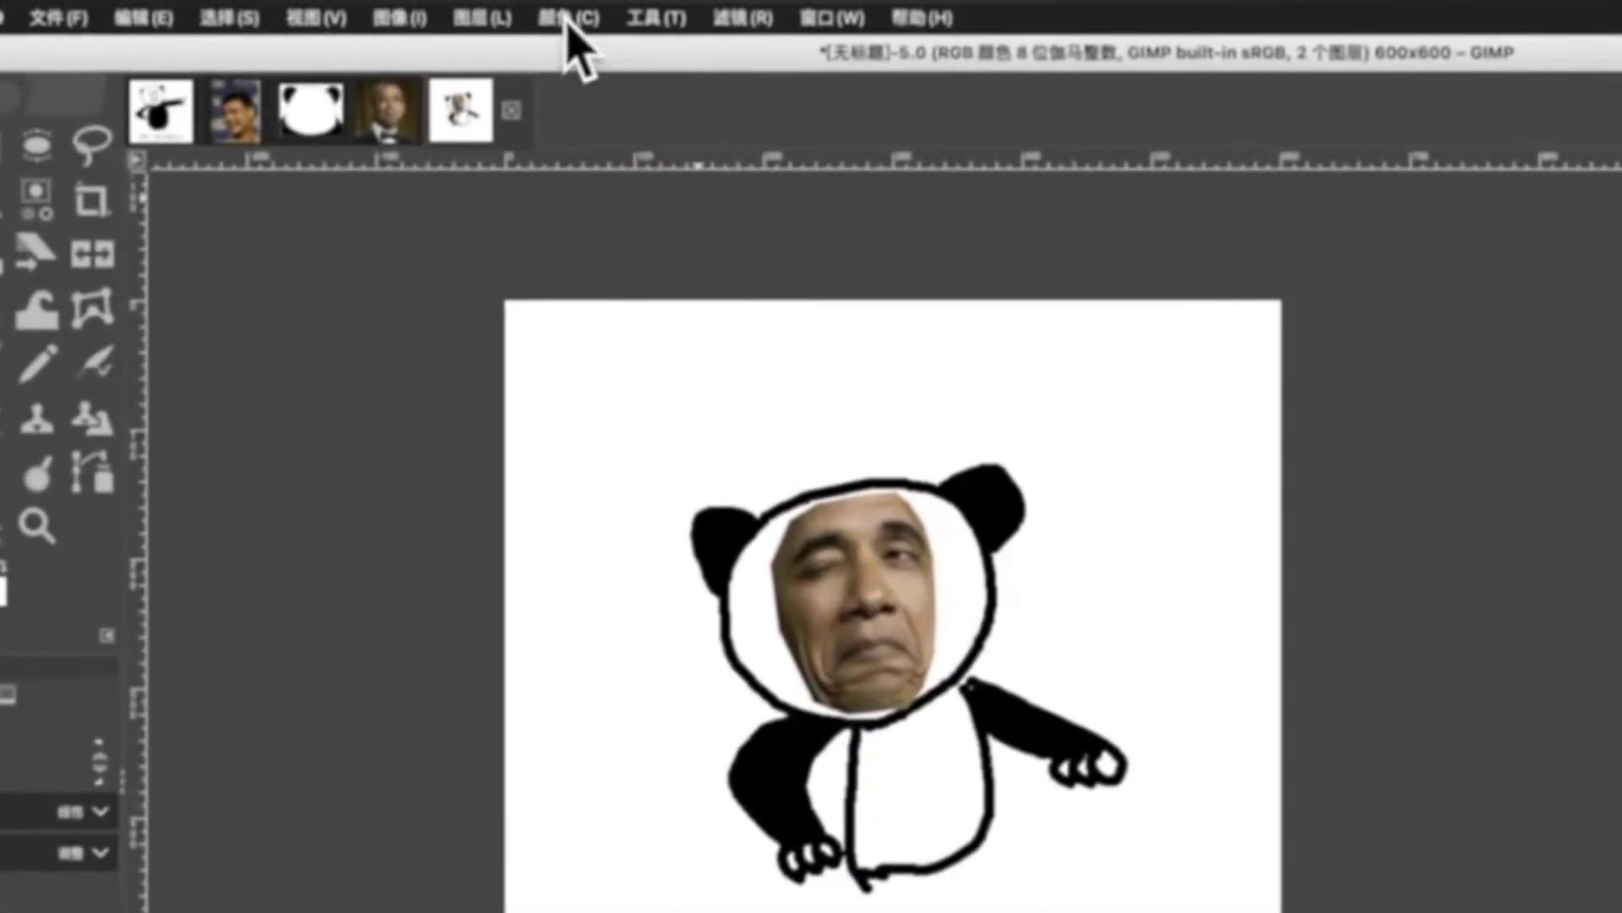
Step: Apply a black-and-white Threshold to the face with the low value lowered to 122
left_click(445, 9)
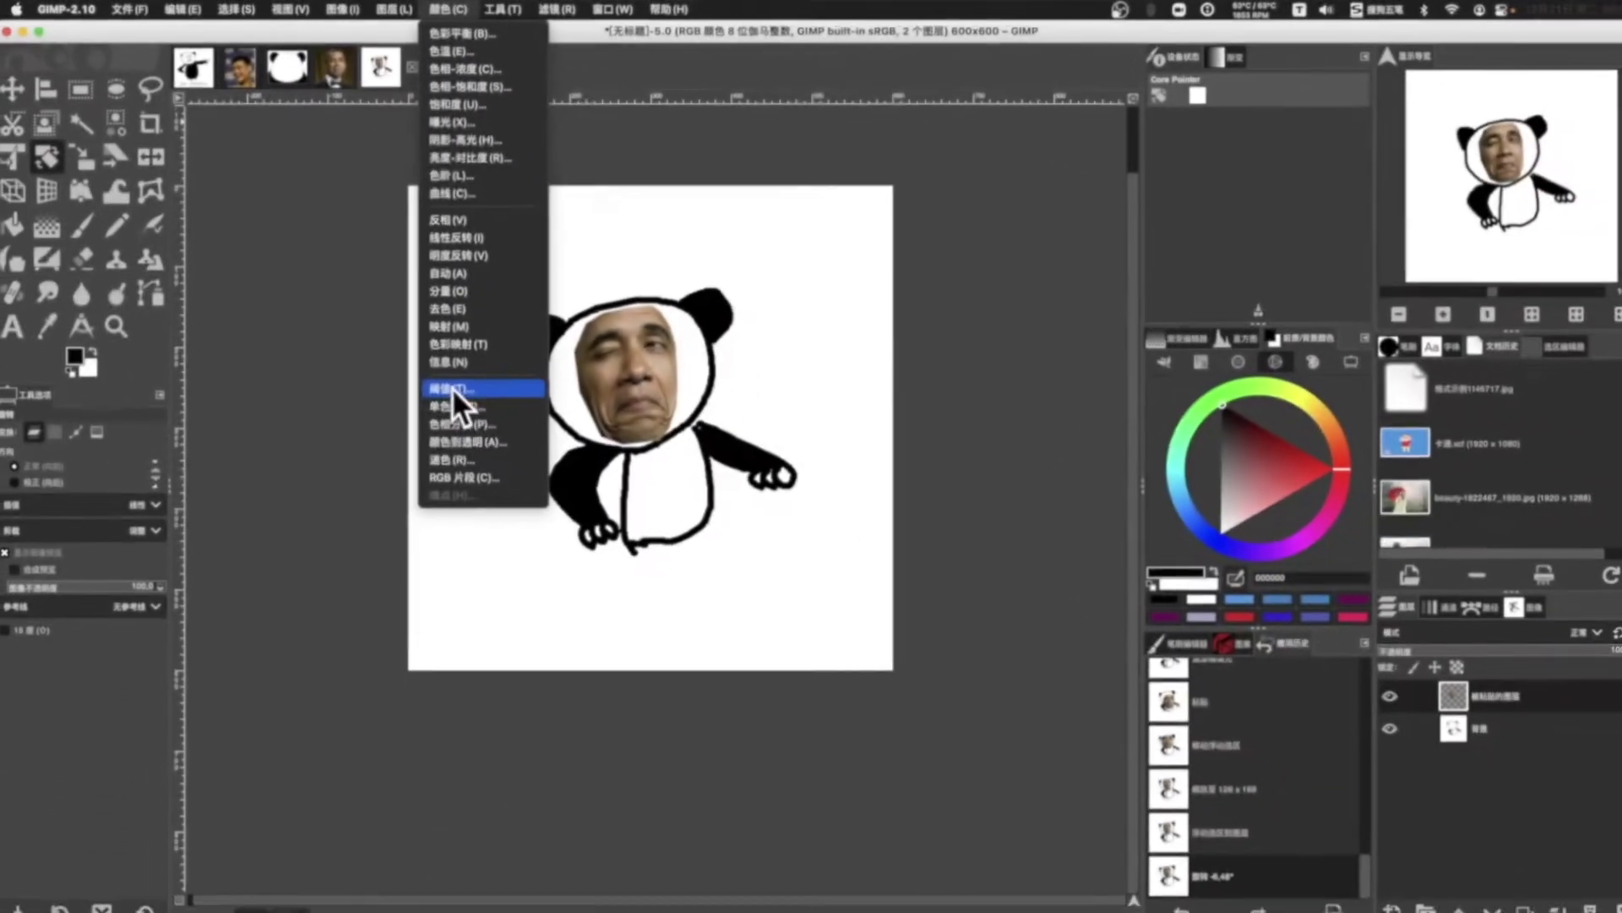
left_click(620, 651)
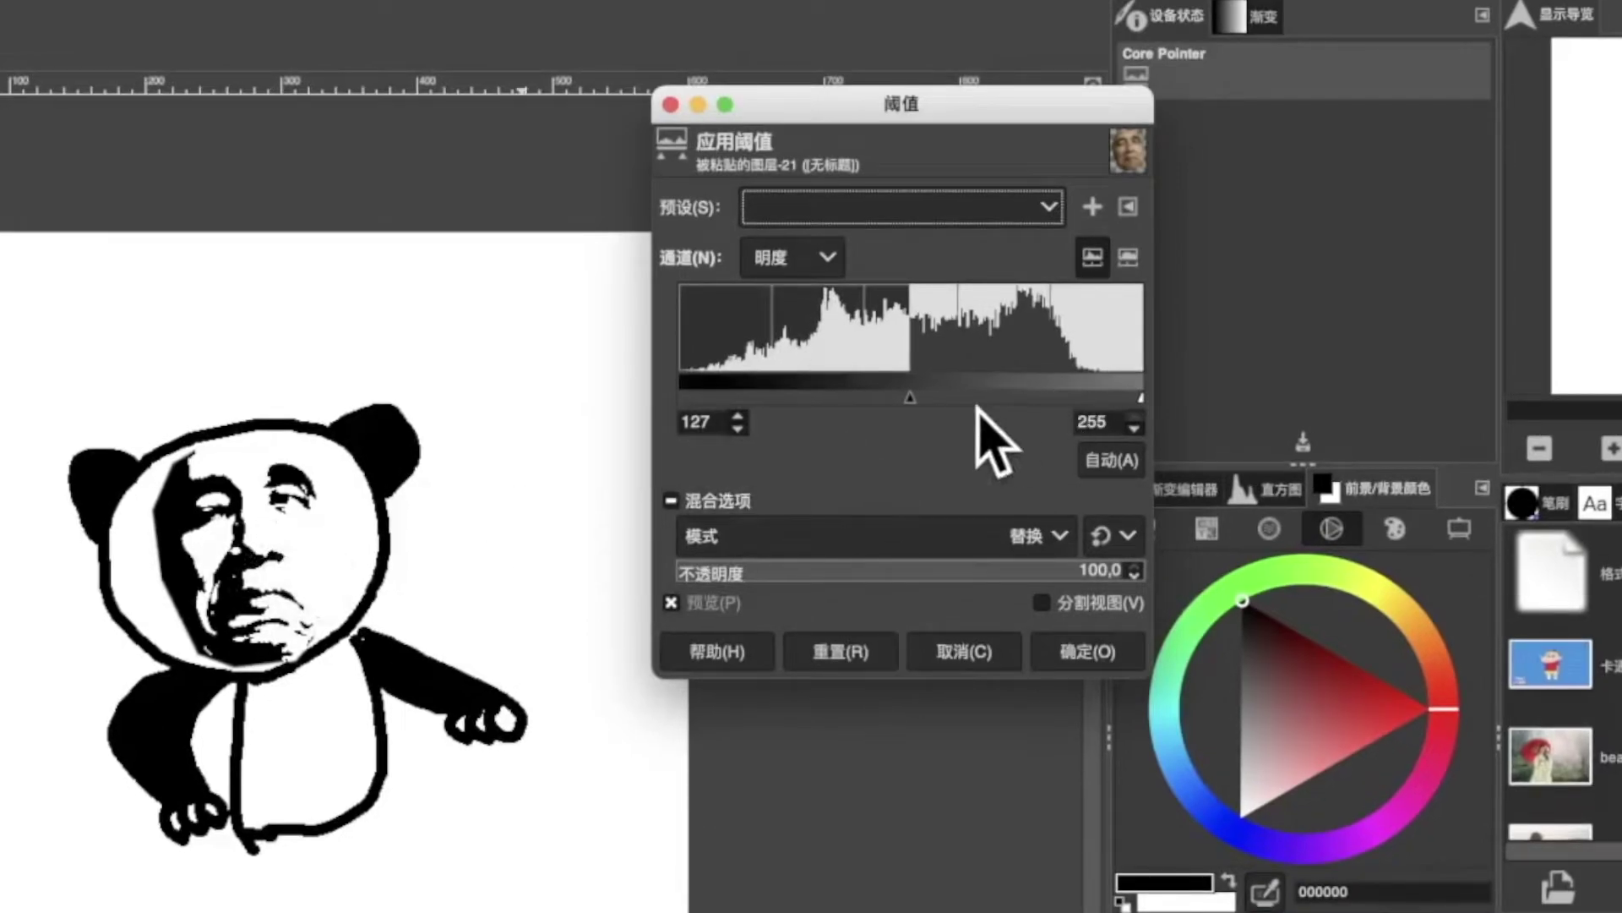
left_click_drag(913, 396, 883, 388)
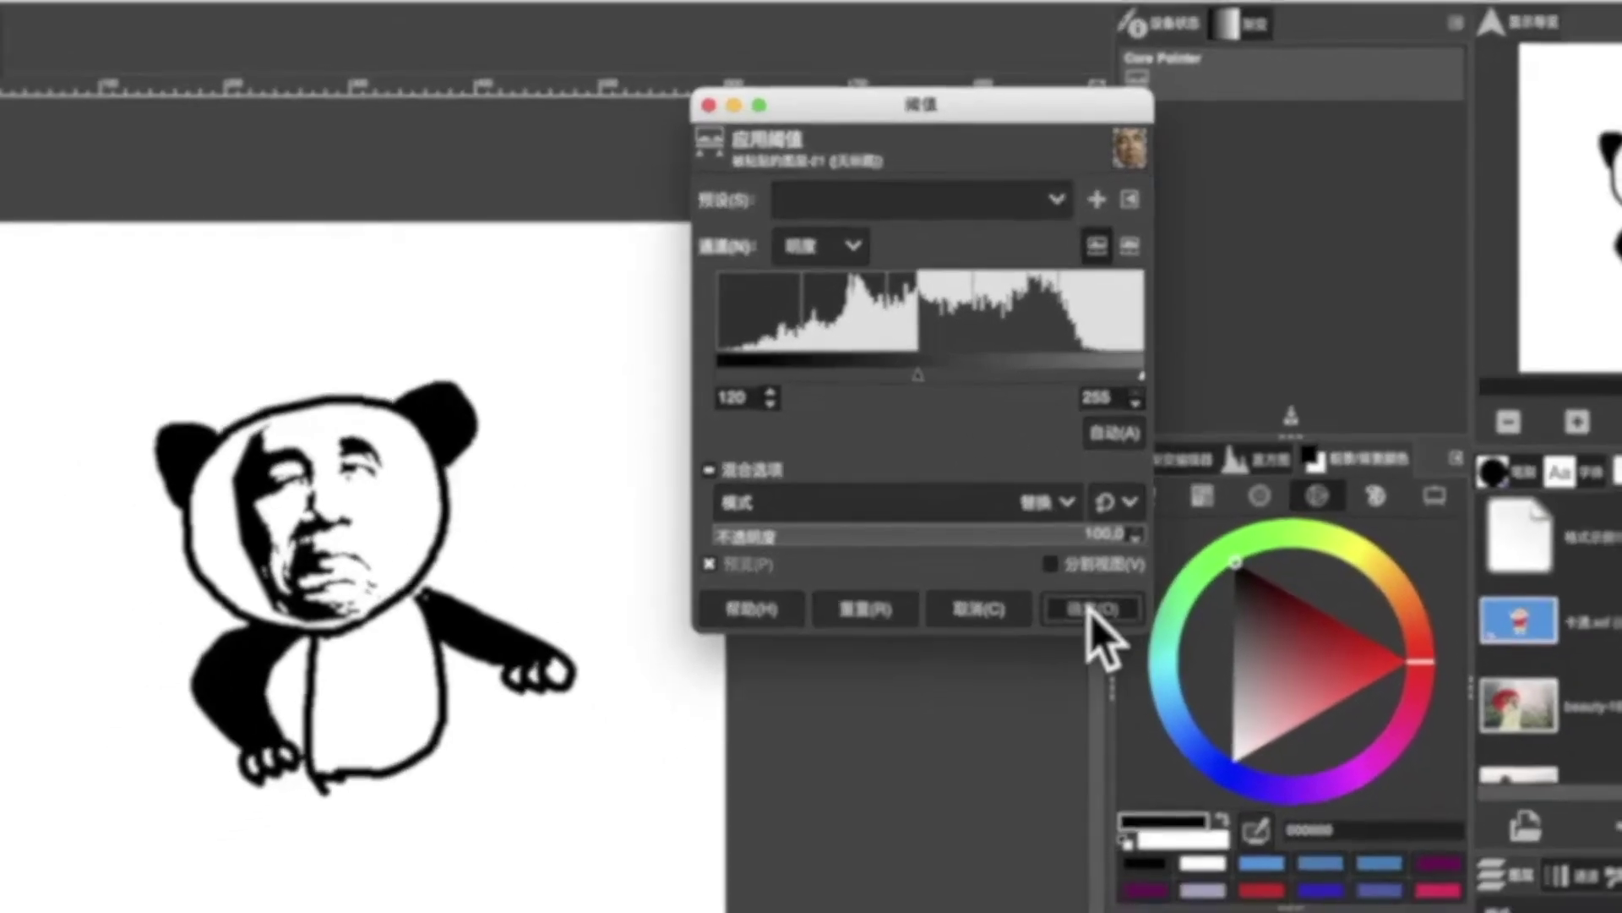
Step: Confirm the threshold and erase the dark left side of the face
left_click(1088, 652)
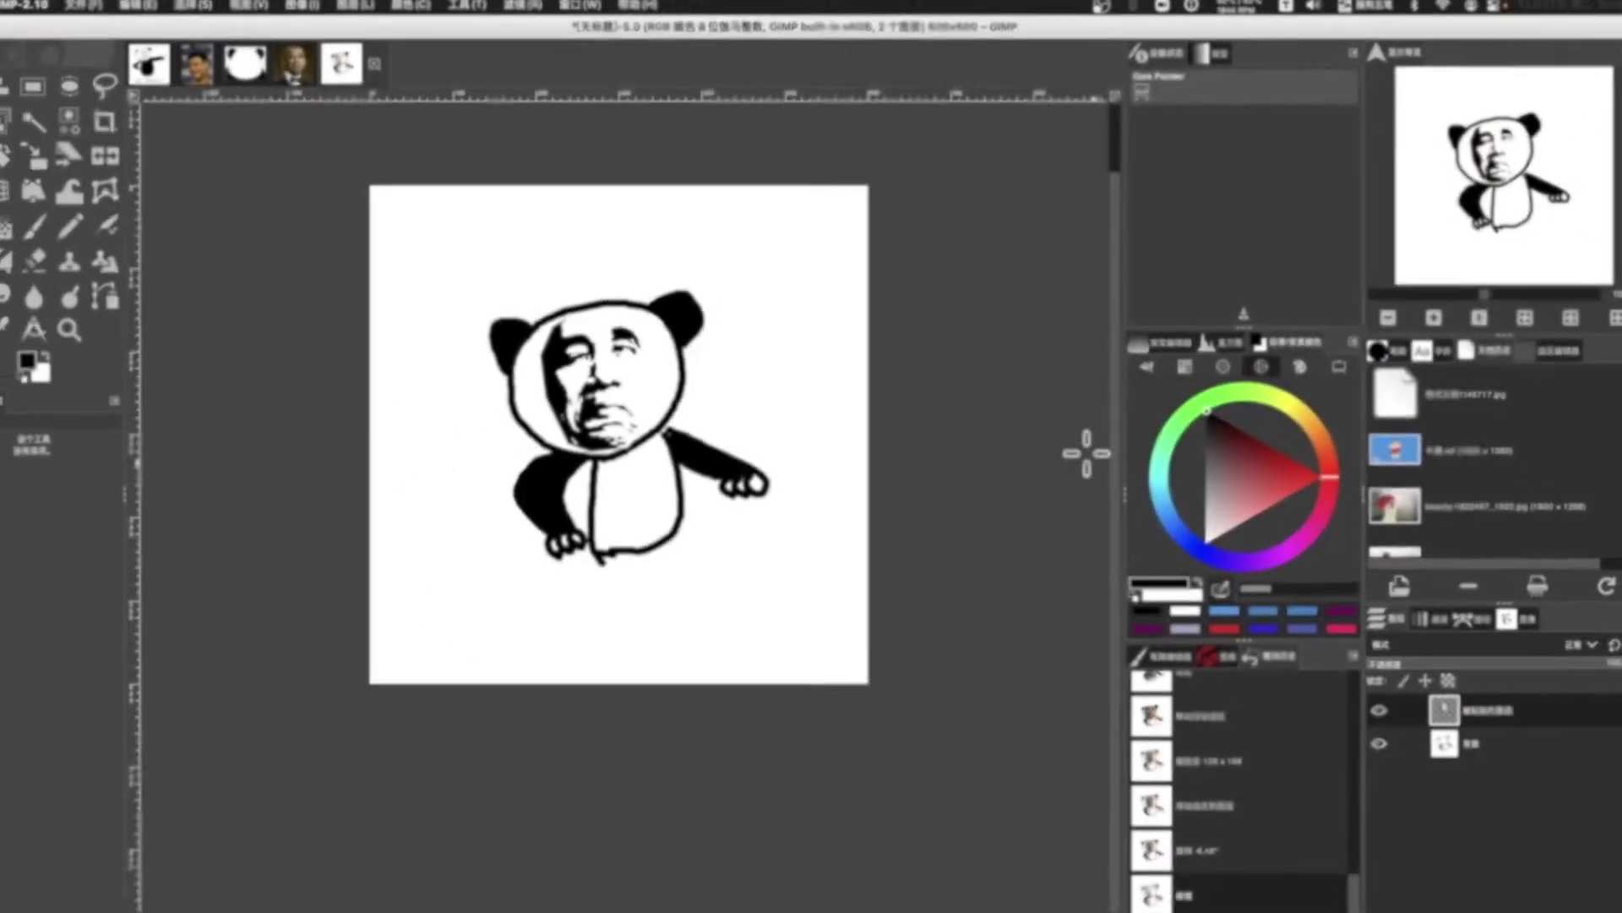
left_click(88, 253)
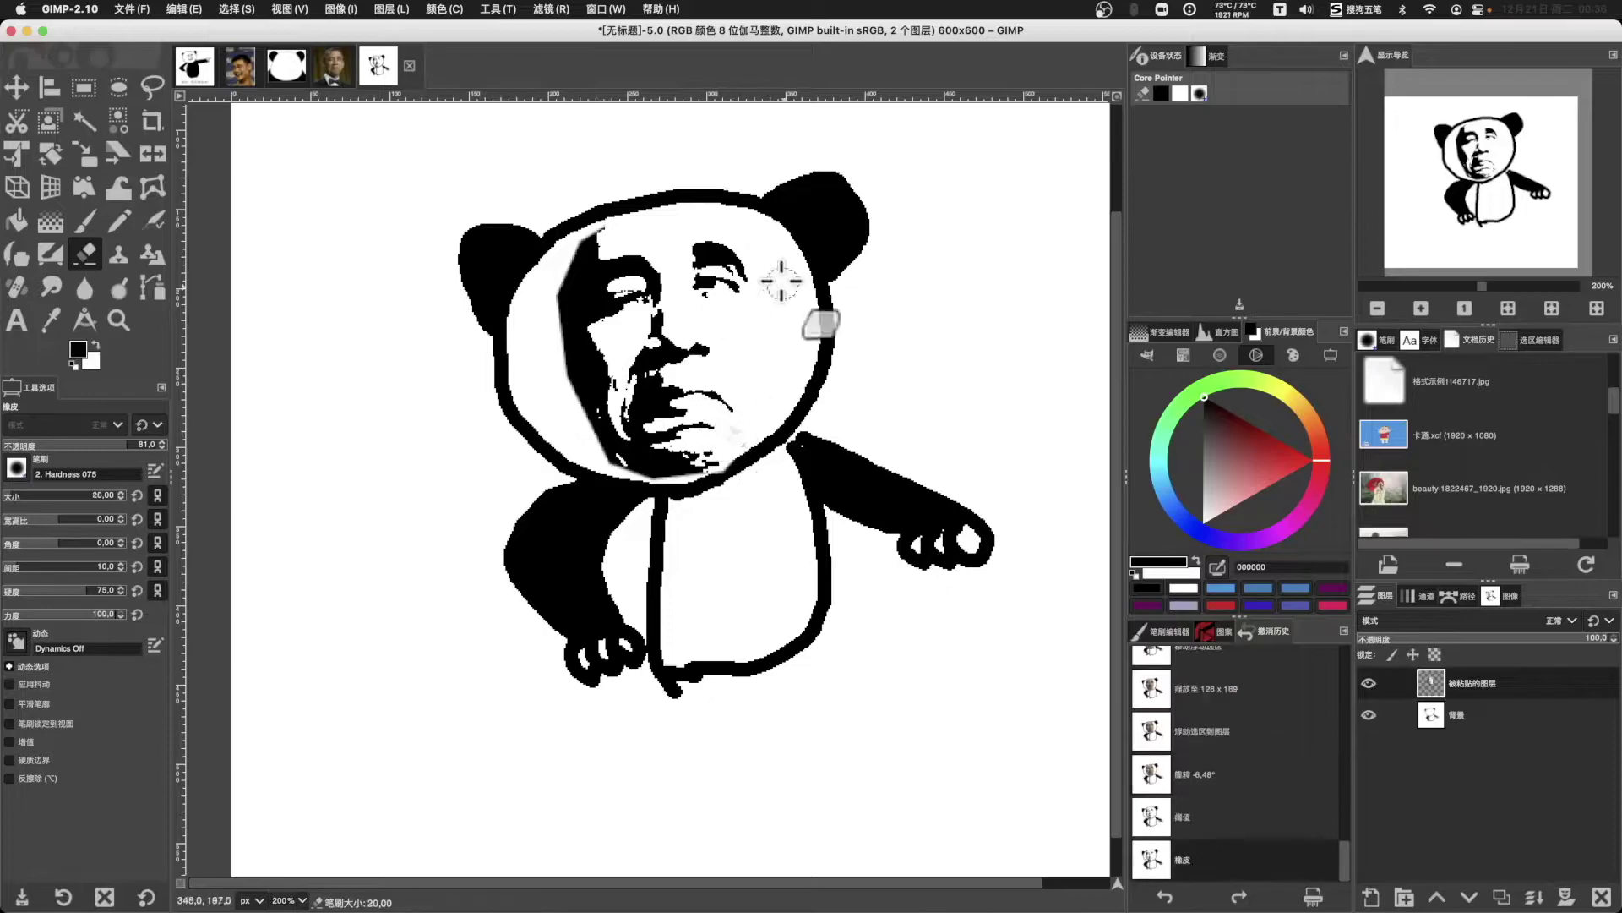
mouse_move(595, 253)
left_mouse_down()
mouse_move(583, 332)
mouse_move(655, 486)
left_mouse_up()
scroll(816, 517, "down", 1)
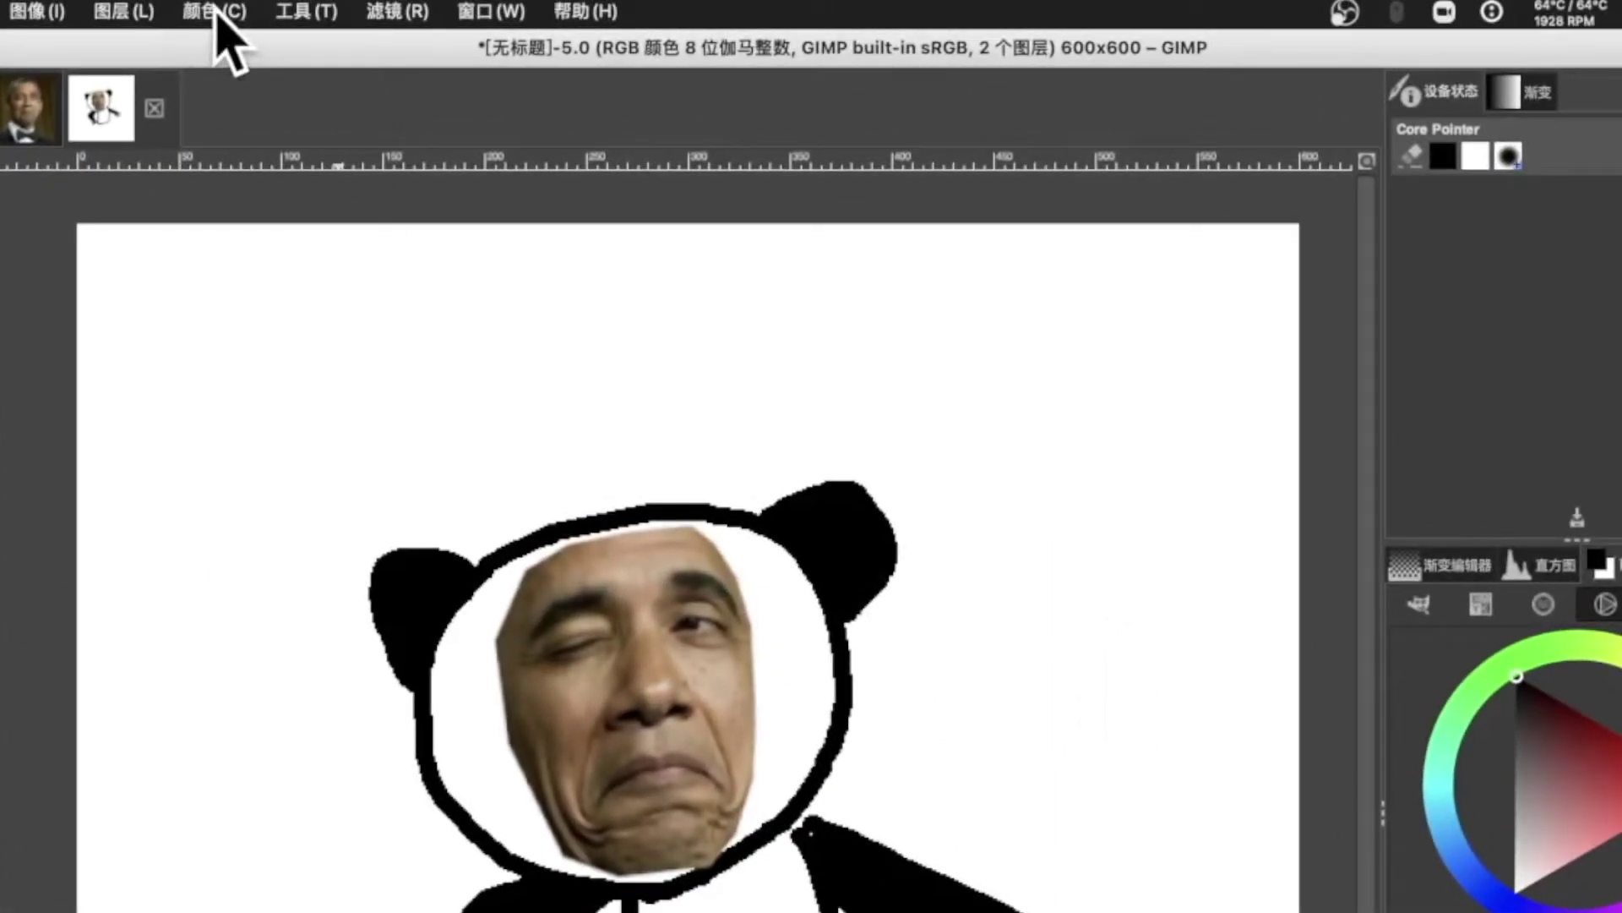
Step: Convert the face to grayscale using Color to Gray with radius 30 and 4 samples
left_click(216, 10)
mouse_move(213, 514)
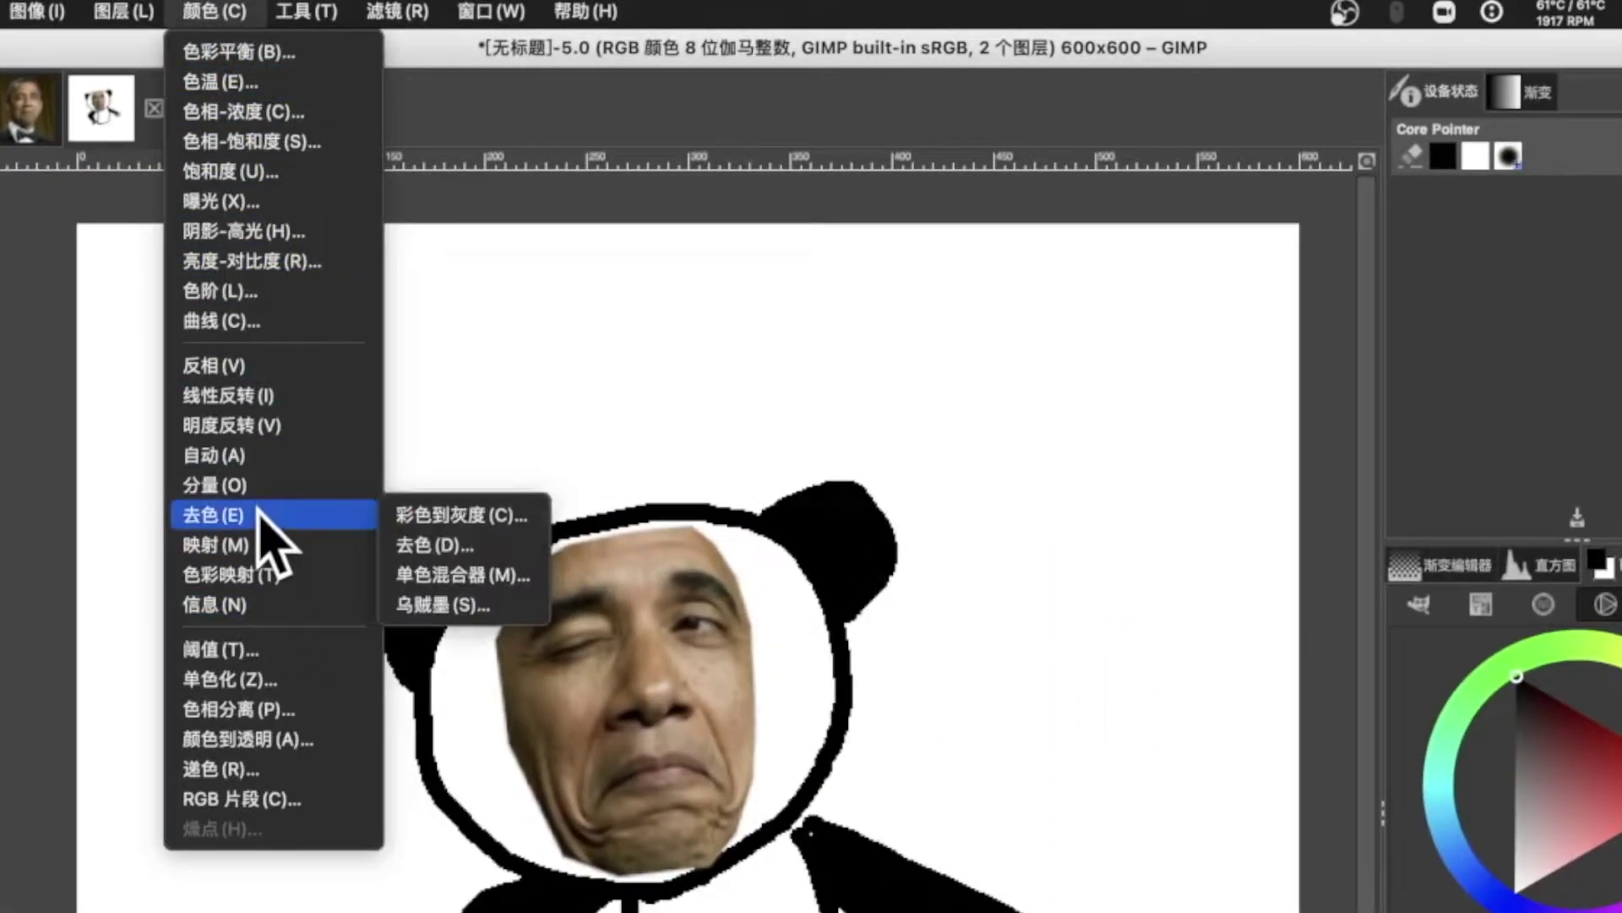
left_click(468, 516)
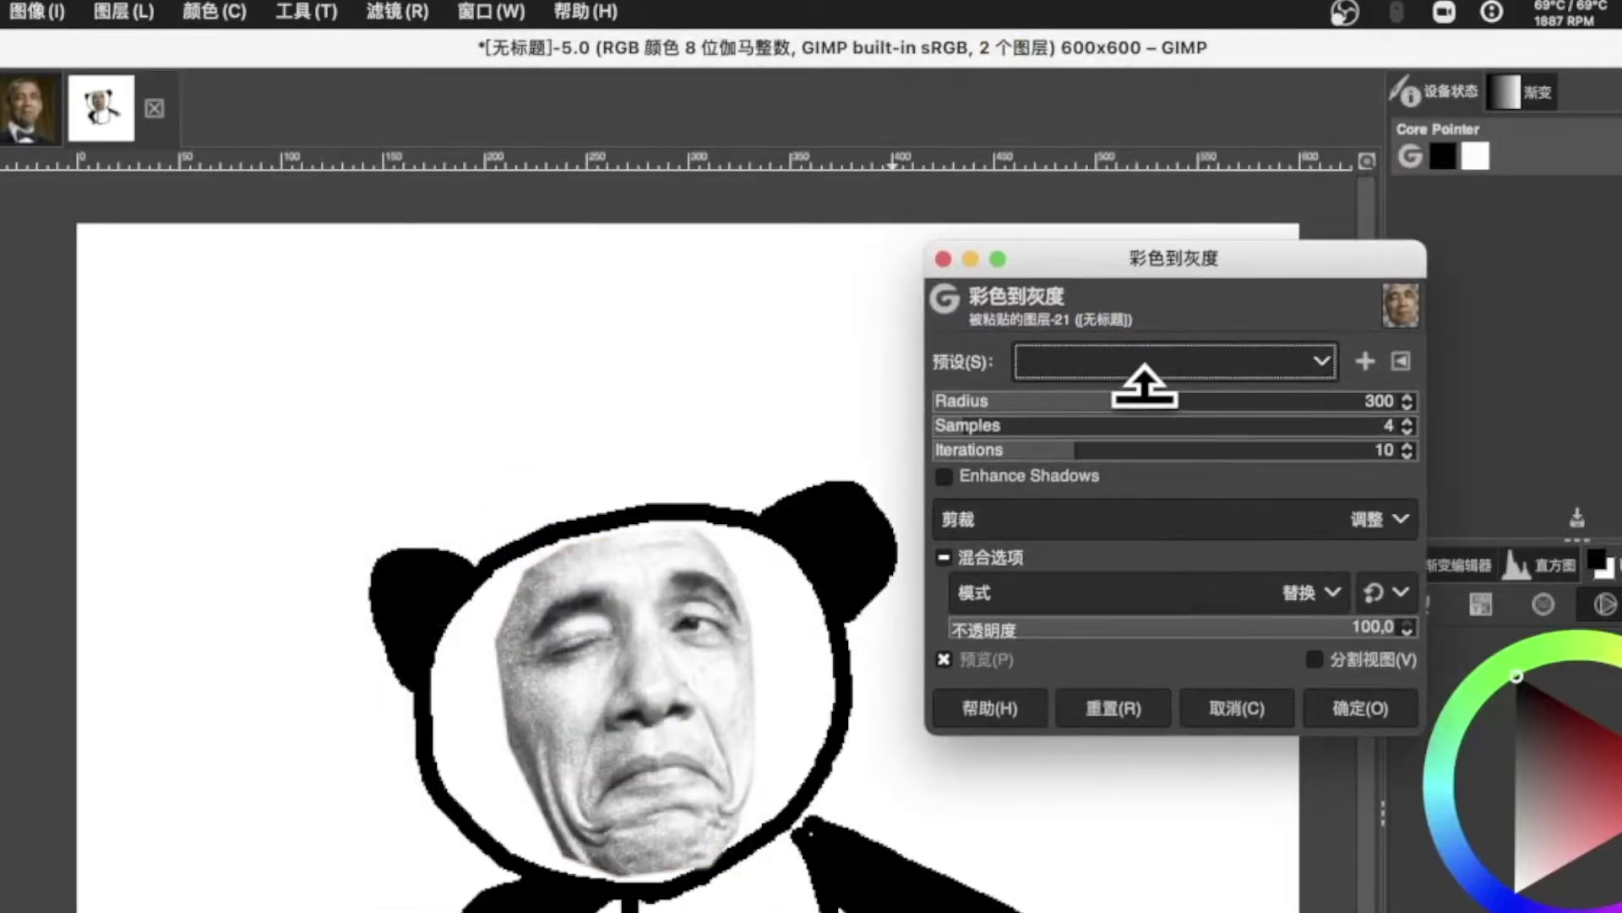
mouse_move(1144, 387)
left_mouse_down()
mouse_move(1298, 384)
mouse_move(959, 406)
left_mouse_up()
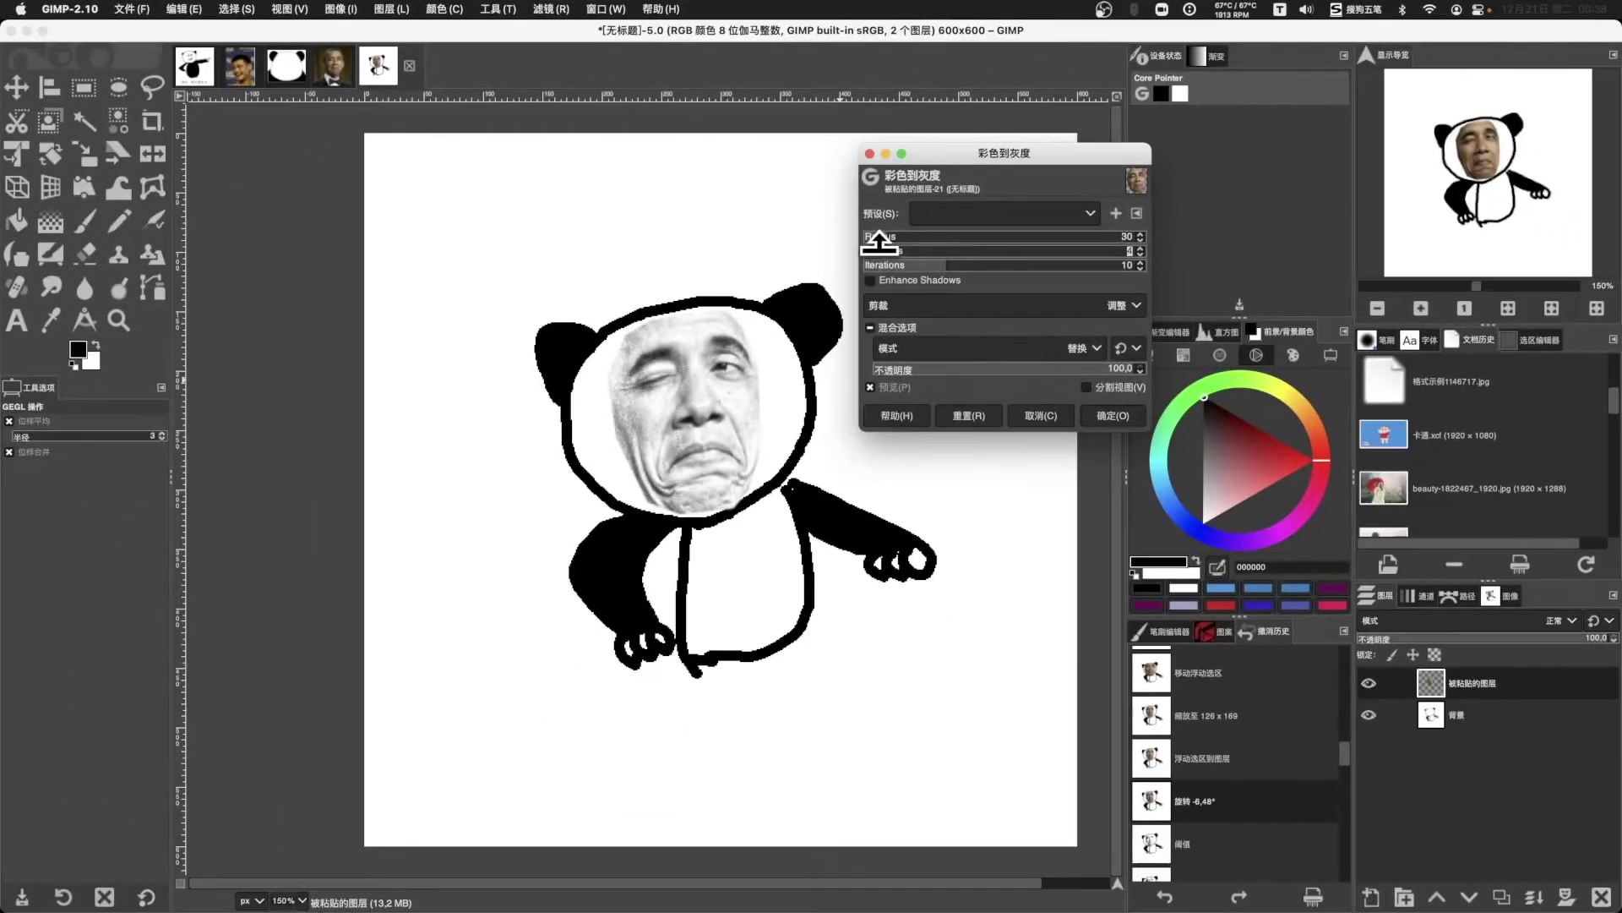
mouse_move(895, 251)
left_mouse_down()
mouse_move(876, 251)
mouse_move(1124, 264)
left_mouse_up()
left_click(1099, 414)
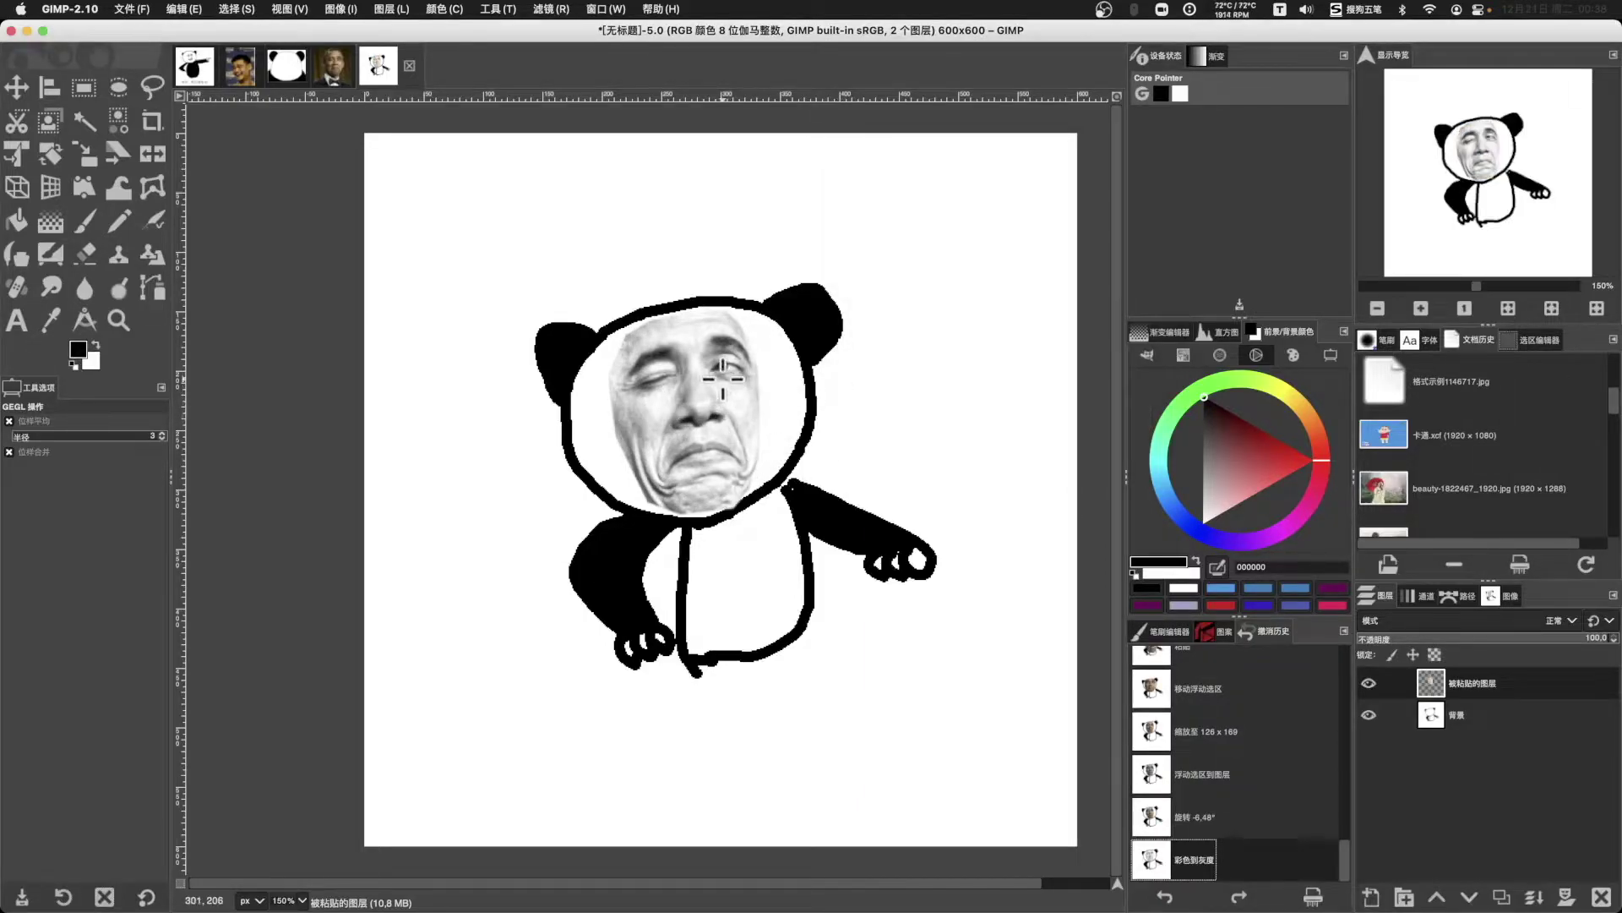
Step: Shape an S-curve in Curves: raise the highlights, add a mid point, deepen shadows
left_click(444, 9)
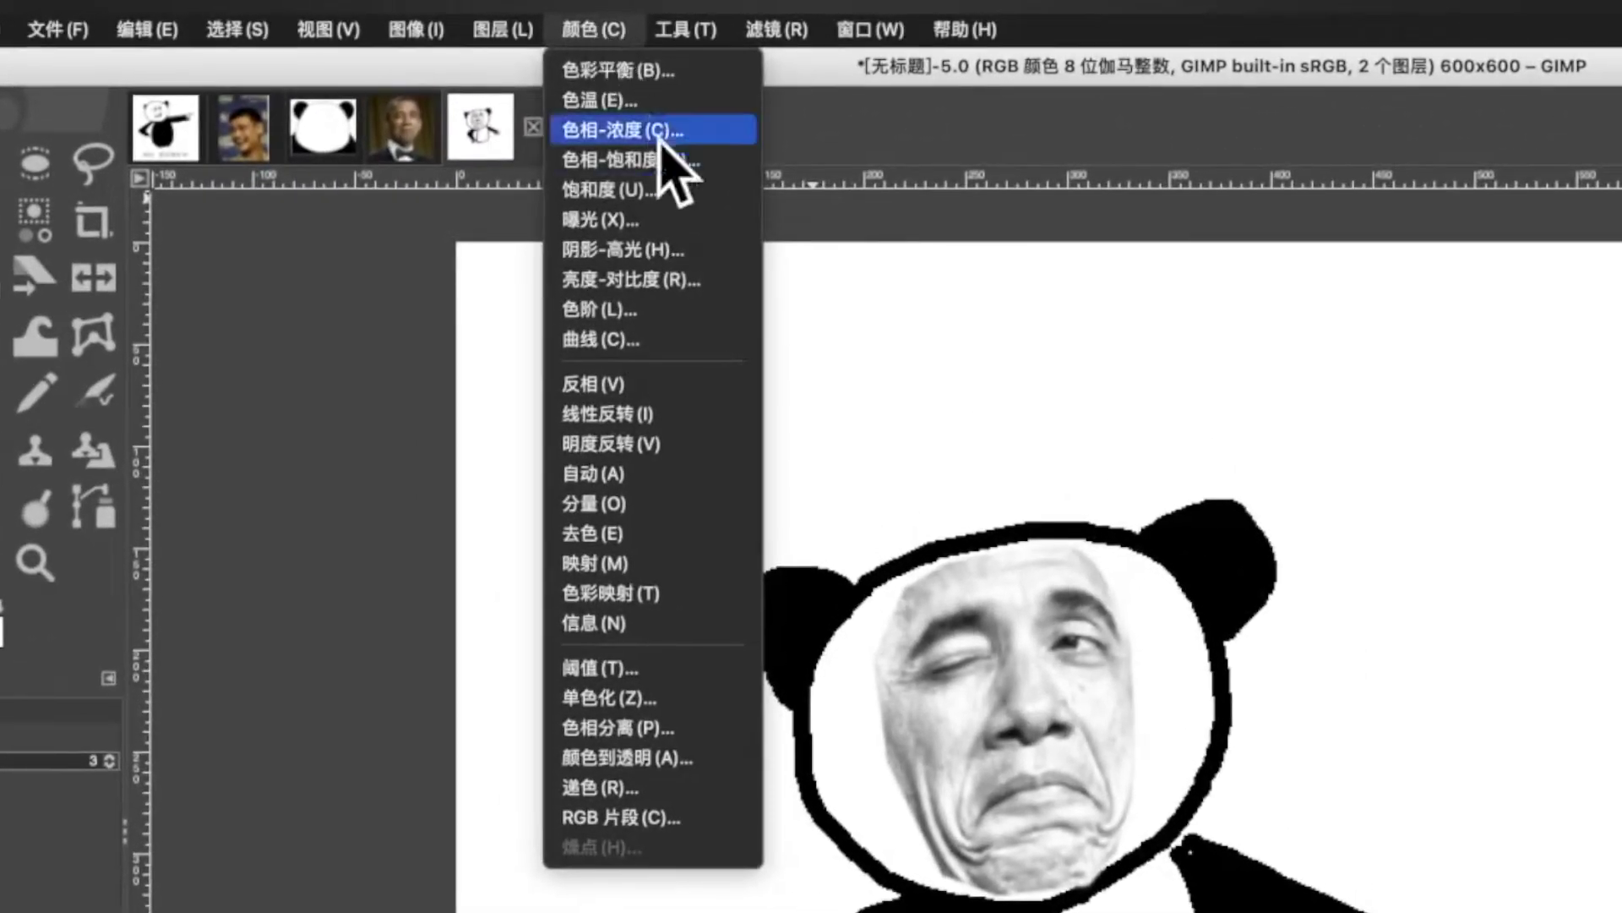
left_click(676, 339)
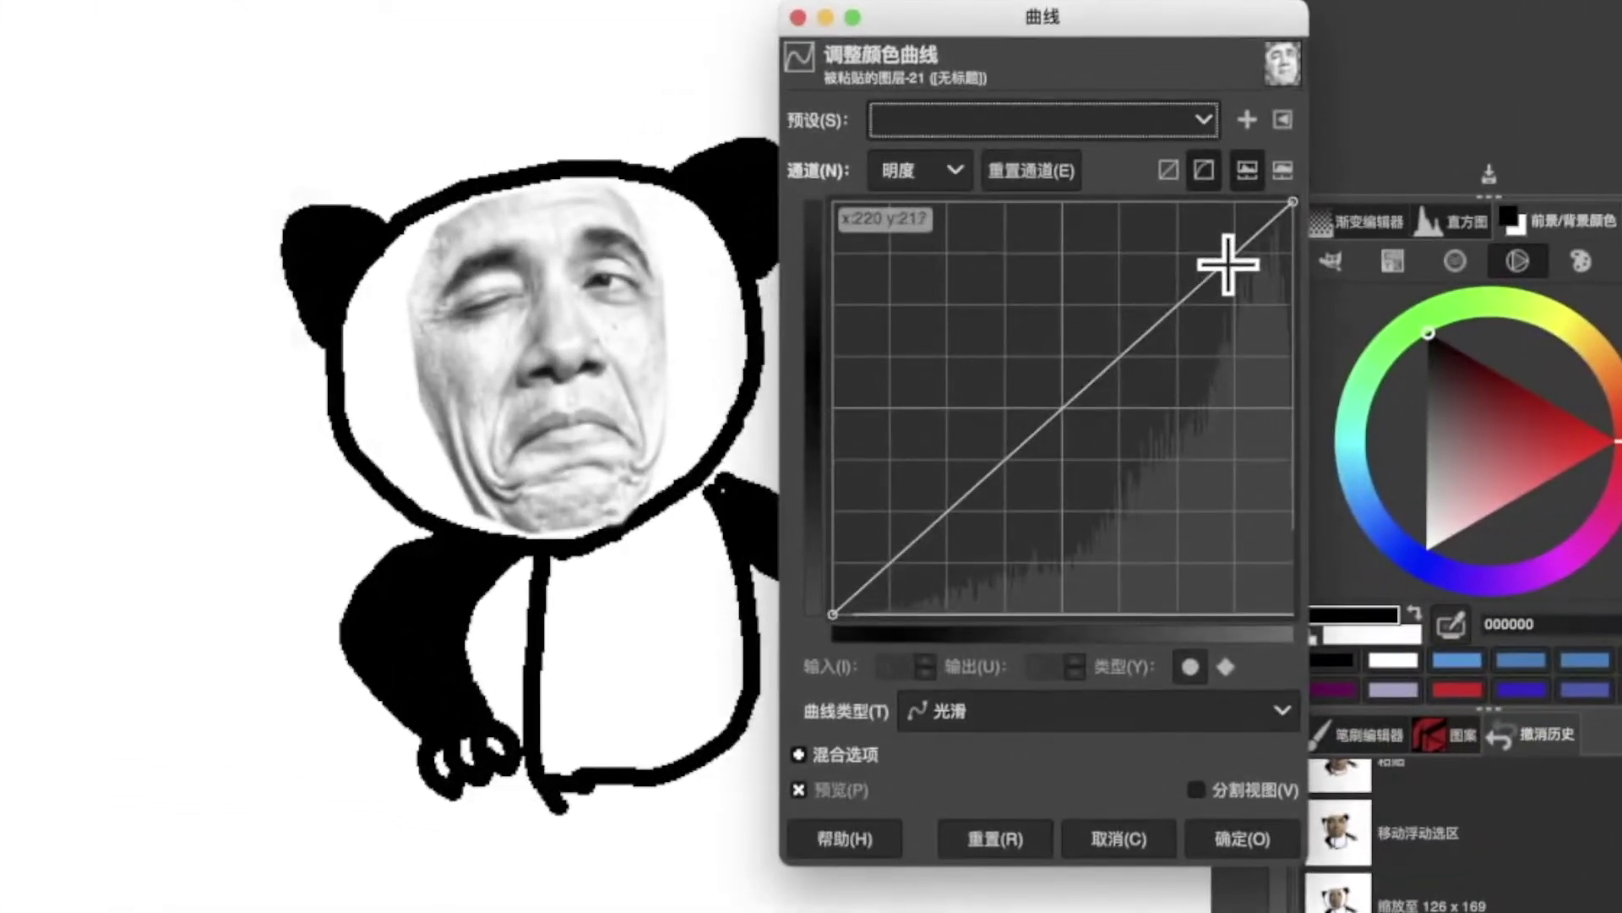
left_click(1084, 370)
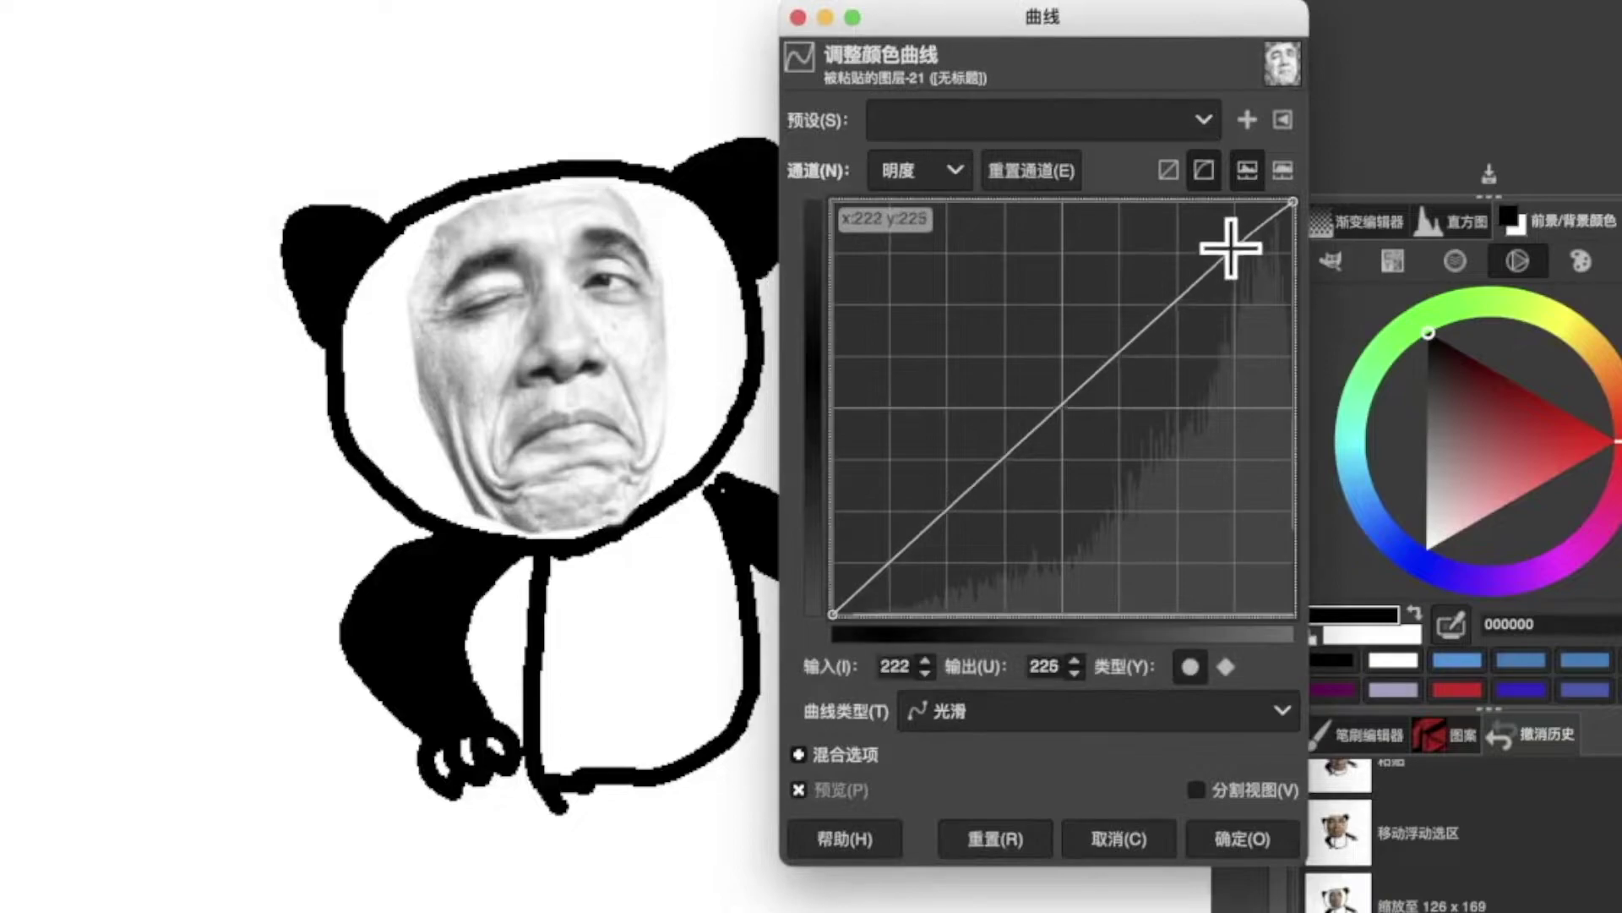
left_click_drag(1231, 248, 1206, 219)
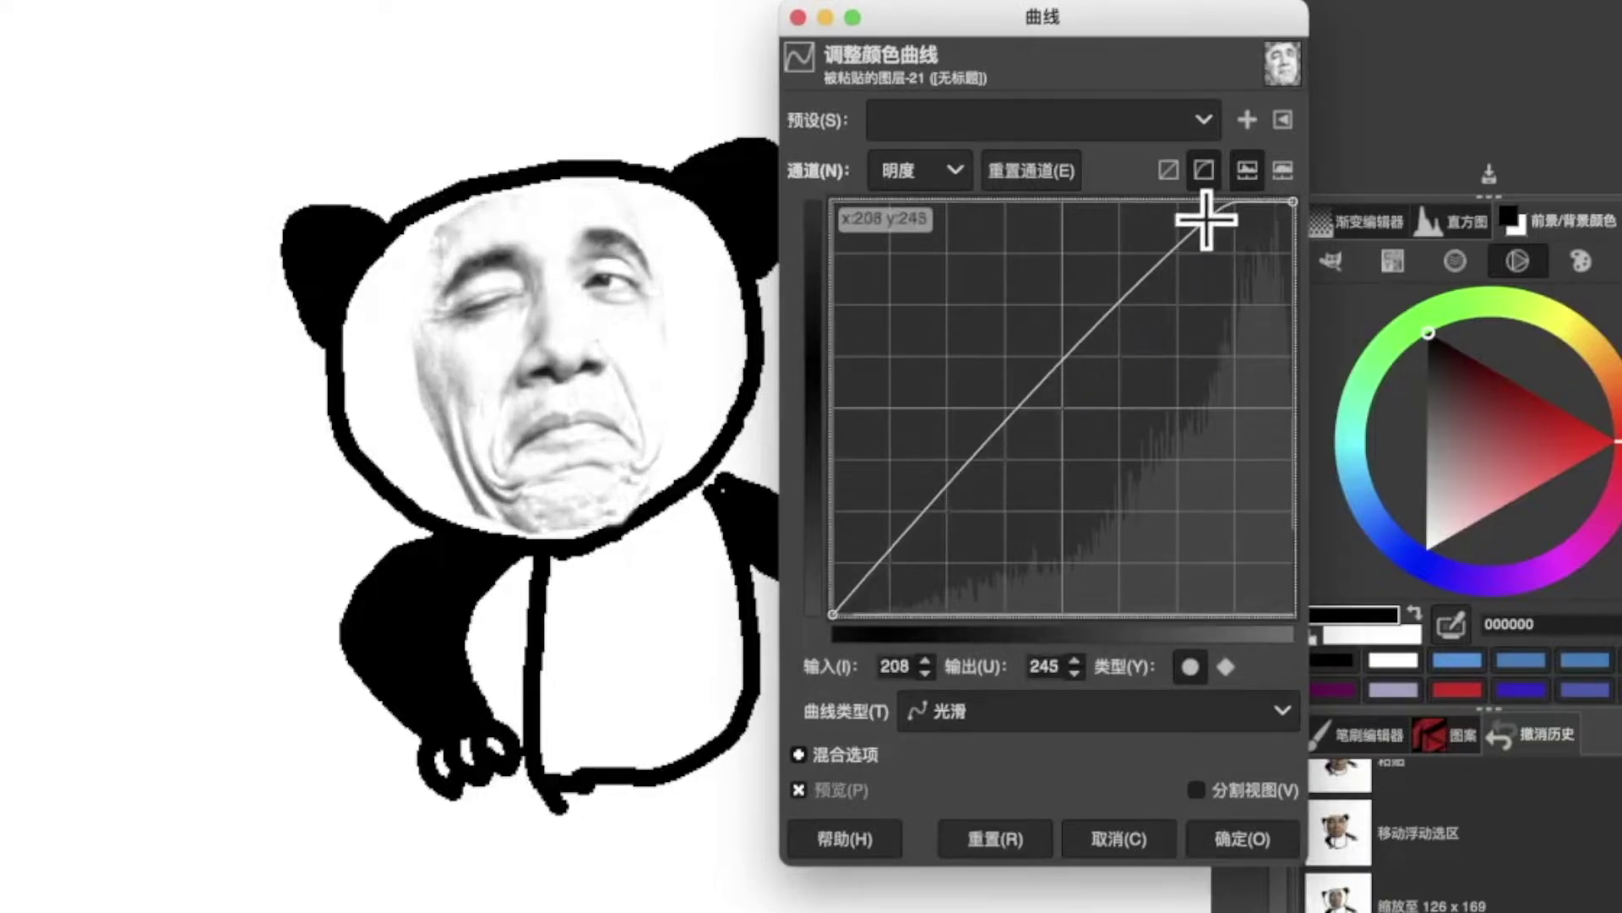
left_click_drag(1065, 391, 1068, 409)
left_click_drag(981, 511, 991, 560)
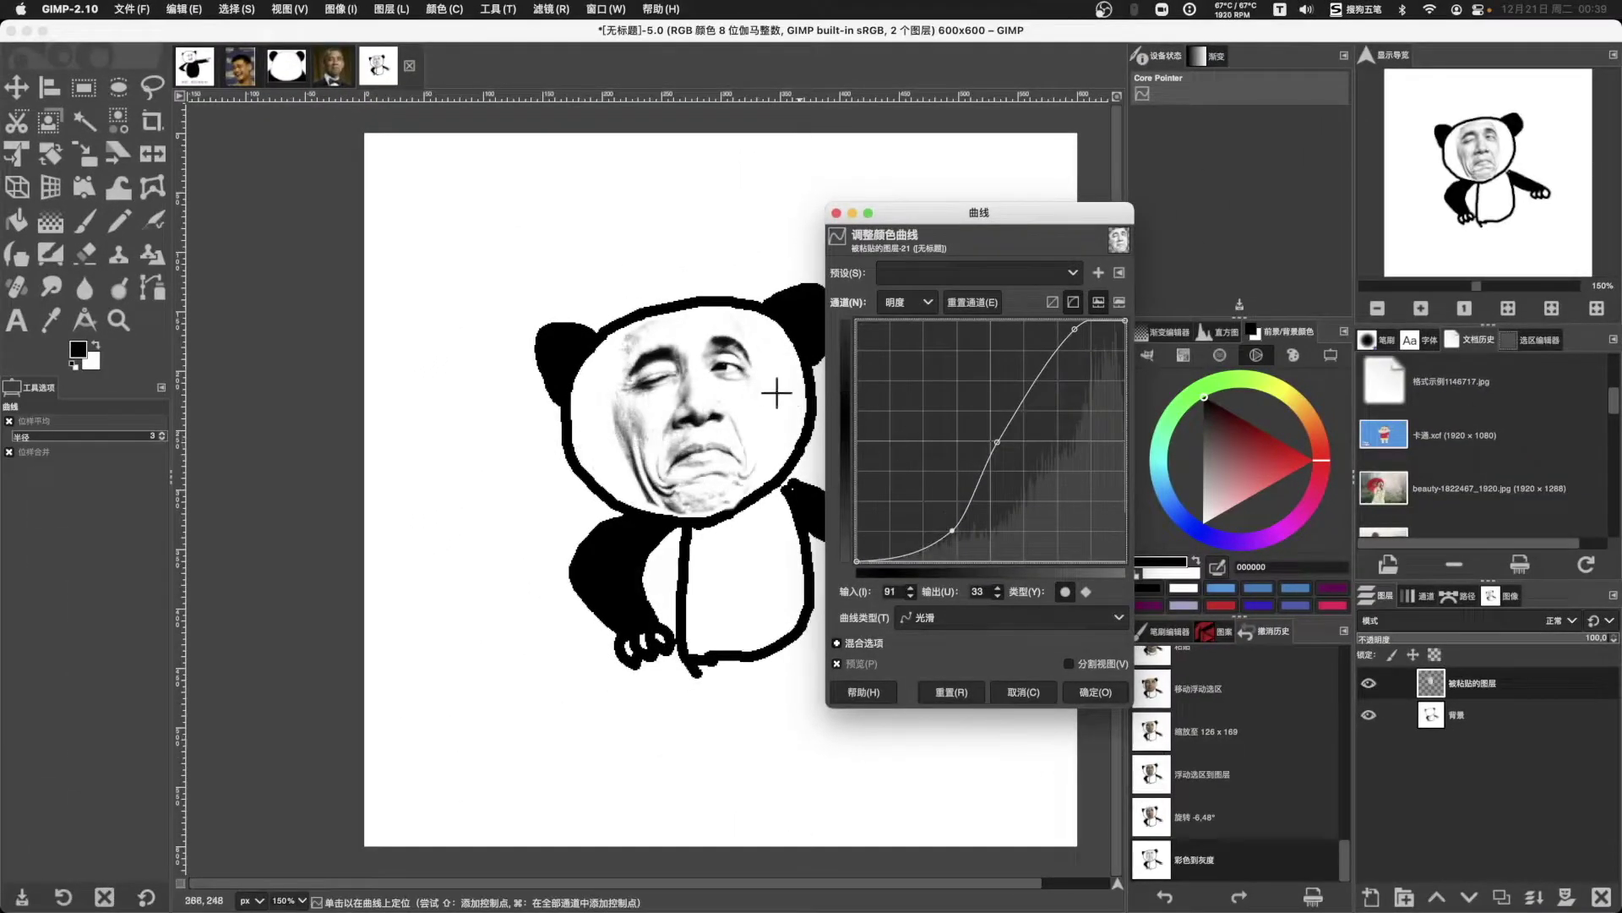
Step: Apply the curves and erase the gray edges and left-cheek patch around the face
left_click(1097, 695)
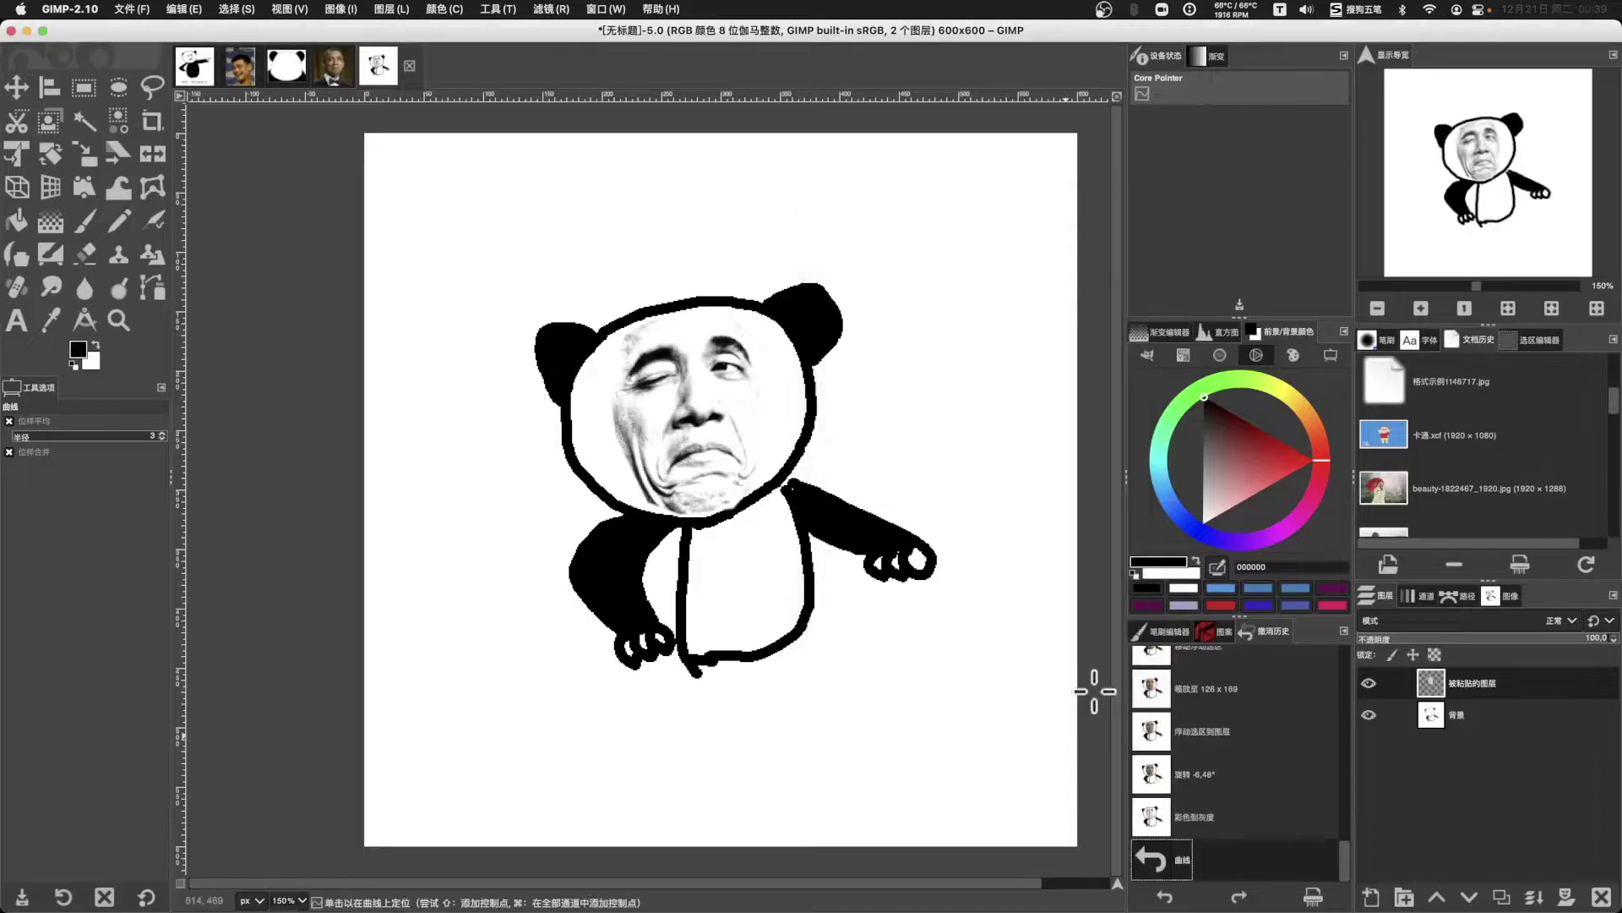
left_click(85, 261)
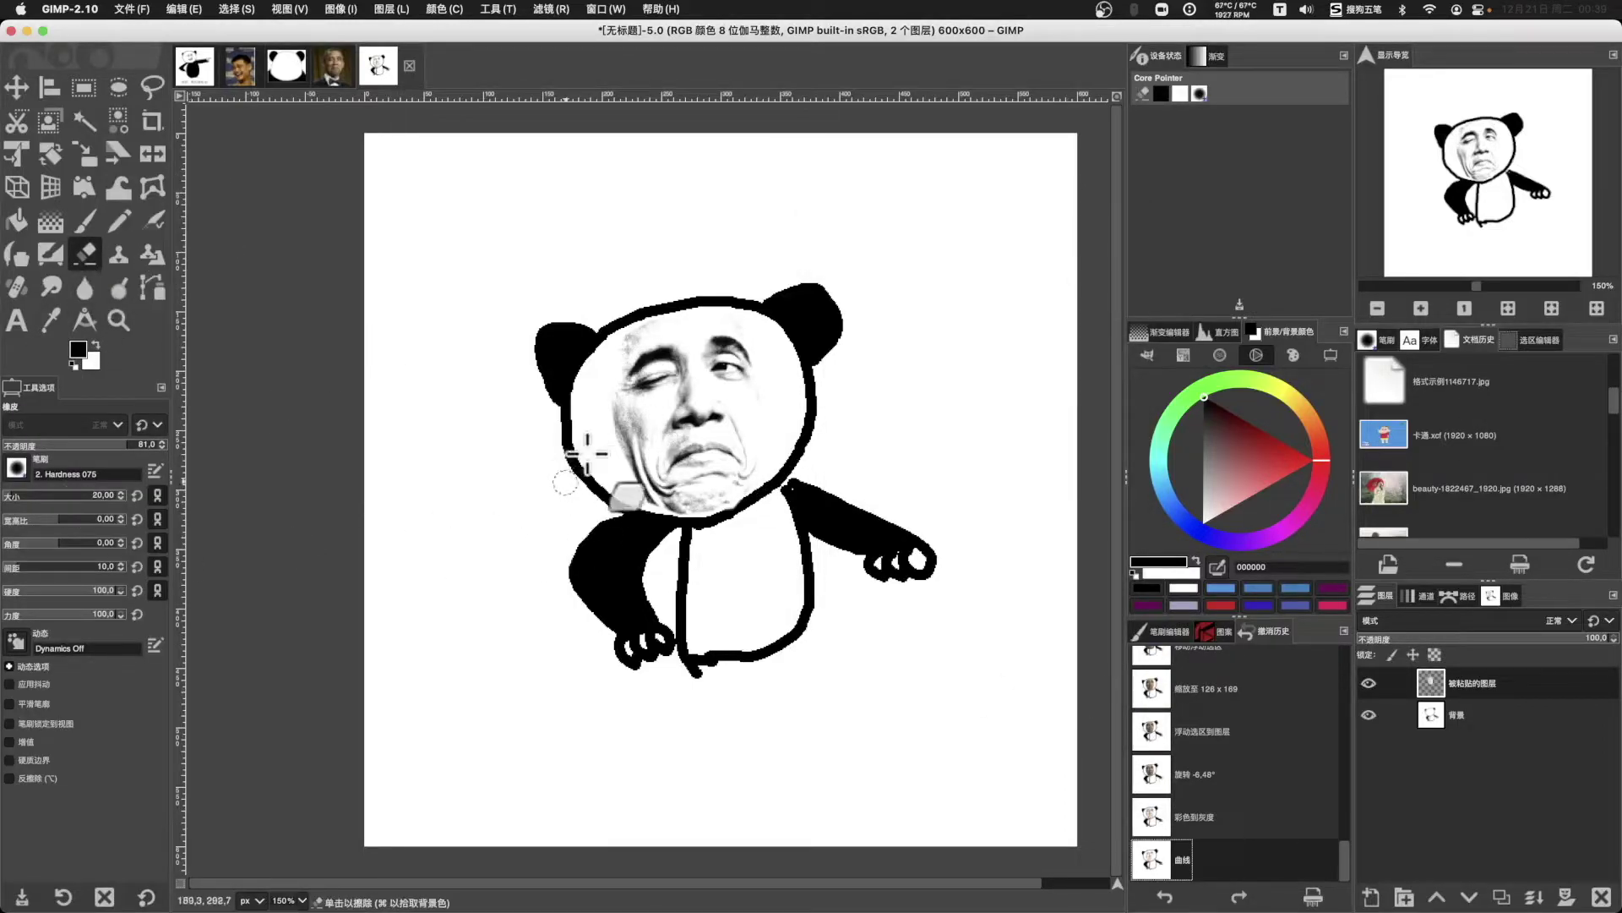
mouse_move(591, 423)
left_mouse_down()
mouse_move(668, 456)
mouse_move(642, 507)
left_mouse_up()
left_click_drag(591, 456, 617, 499)
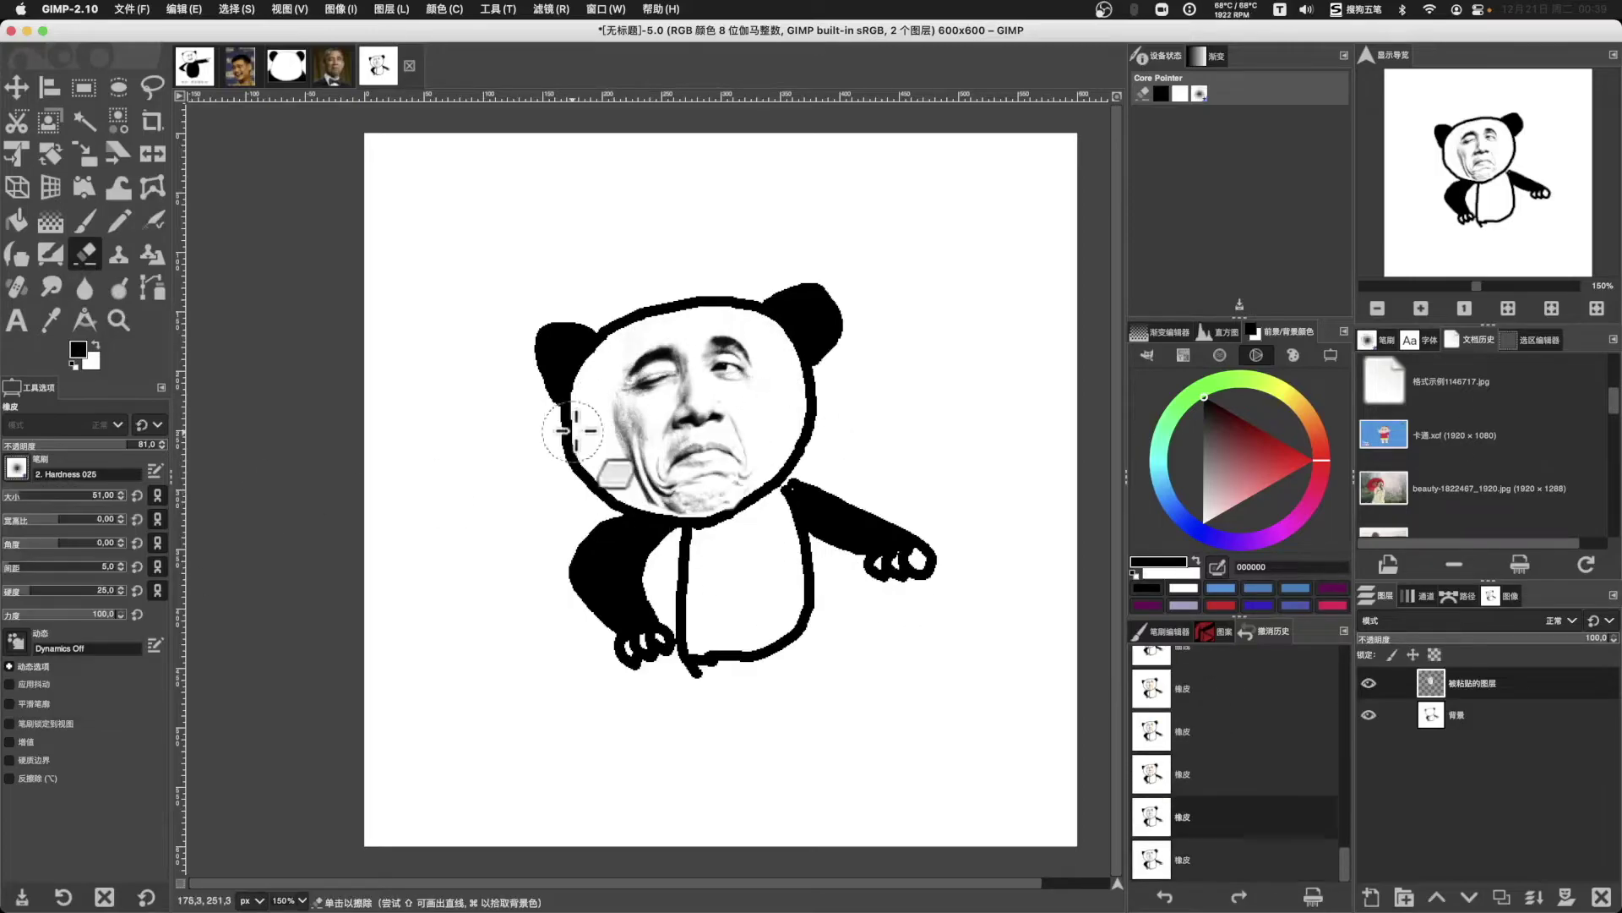
Step: Switch to a smaller, harder eraser brush for the remaining edges
scroll(583, 431, "up", 2)
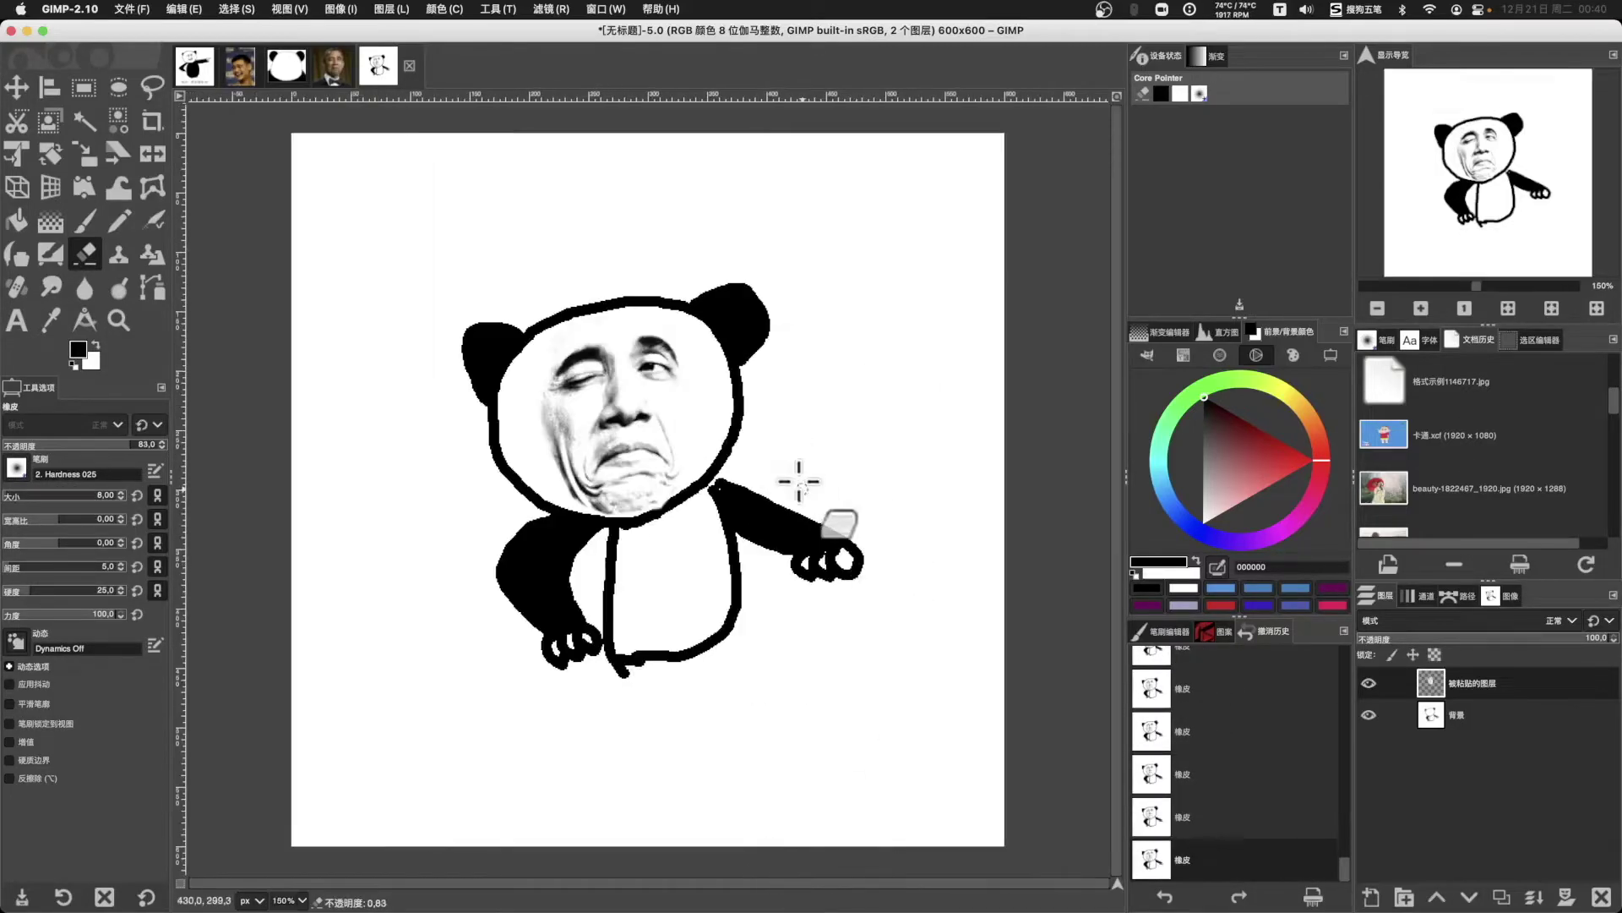
scroll(804, 471, "down", 2)
key("2")
left_click(133, 590)
scroll(650, 431, "up", 1)
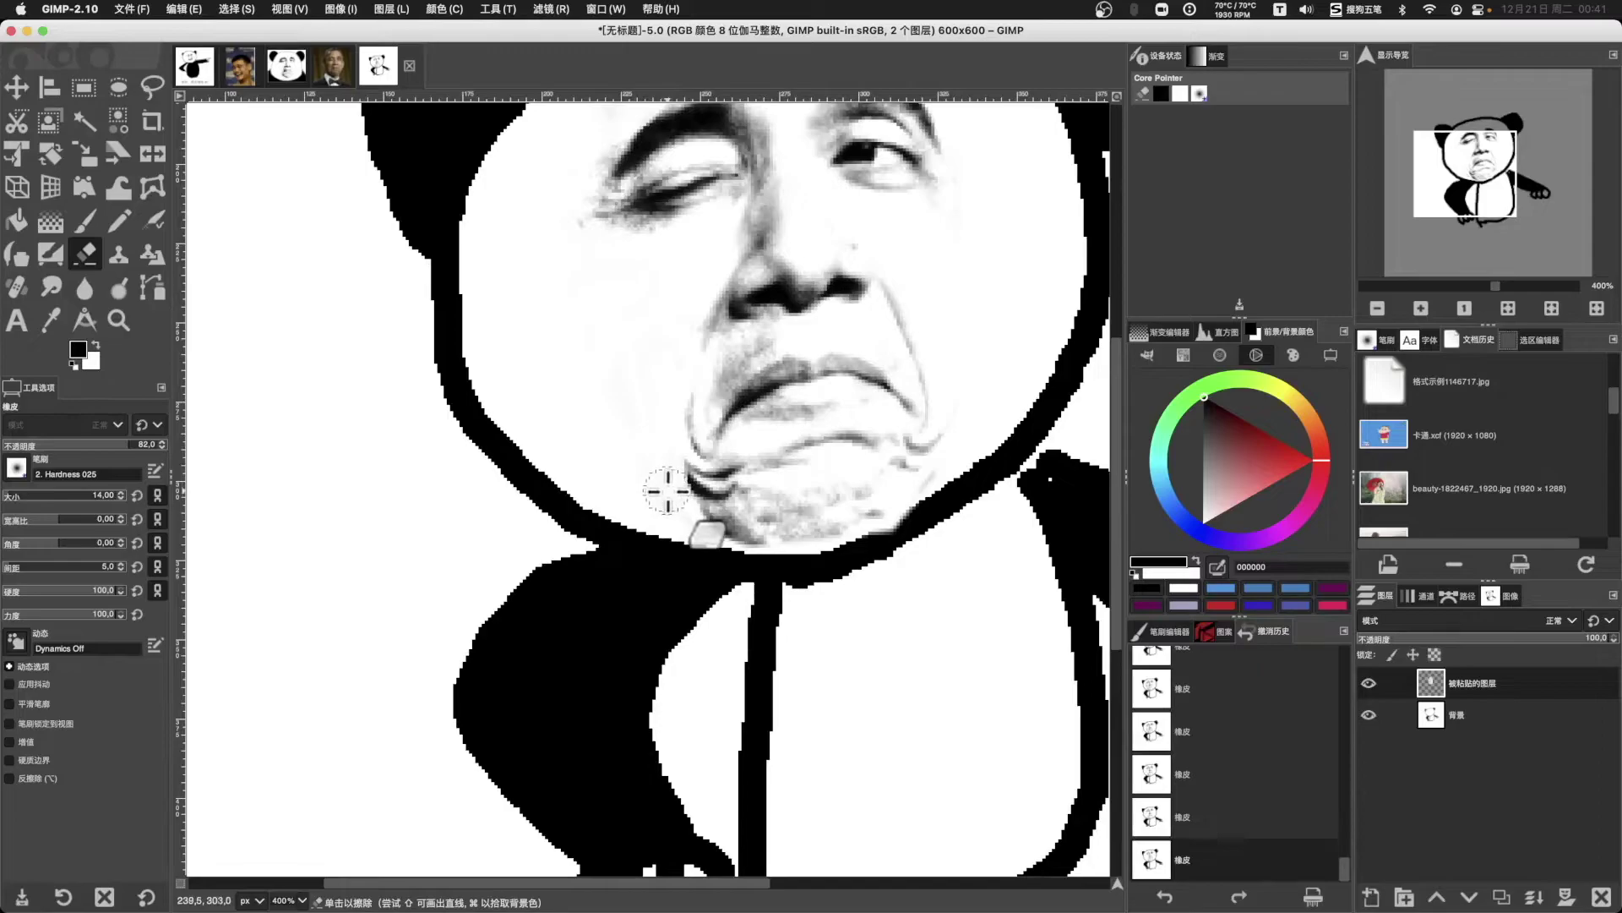
scroll(985, 265, "down", 2)
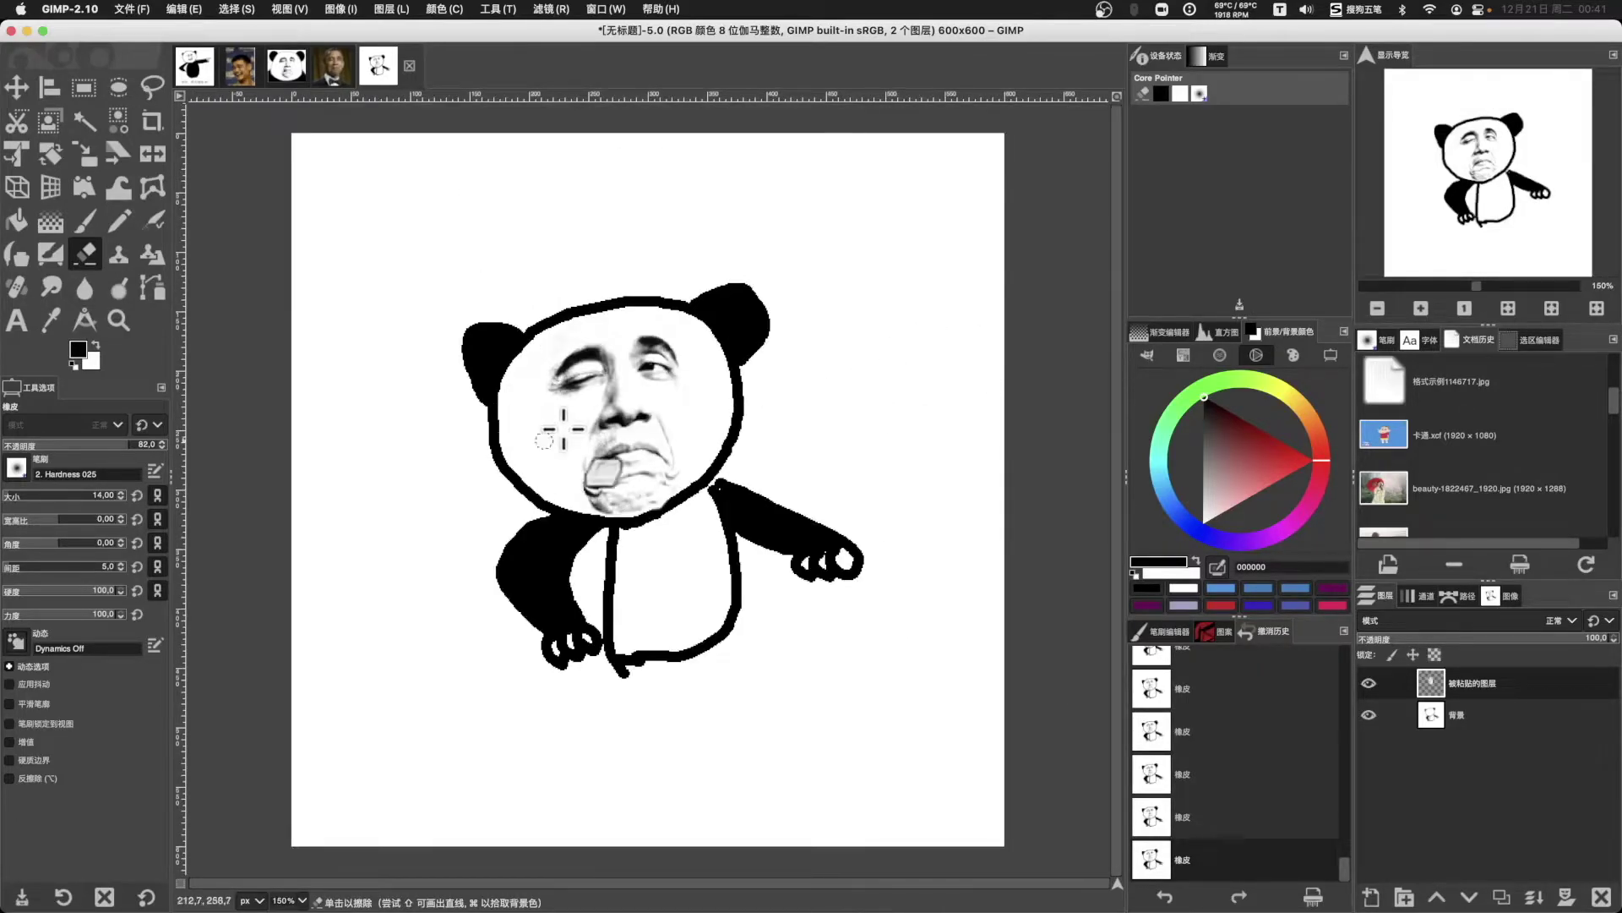
Step: Type the caption 瞧泥小样 in a text box below the panda and enlarge it to 70 px
left_click(17, 321)
left_click_drag(400, 700, 858, 836)
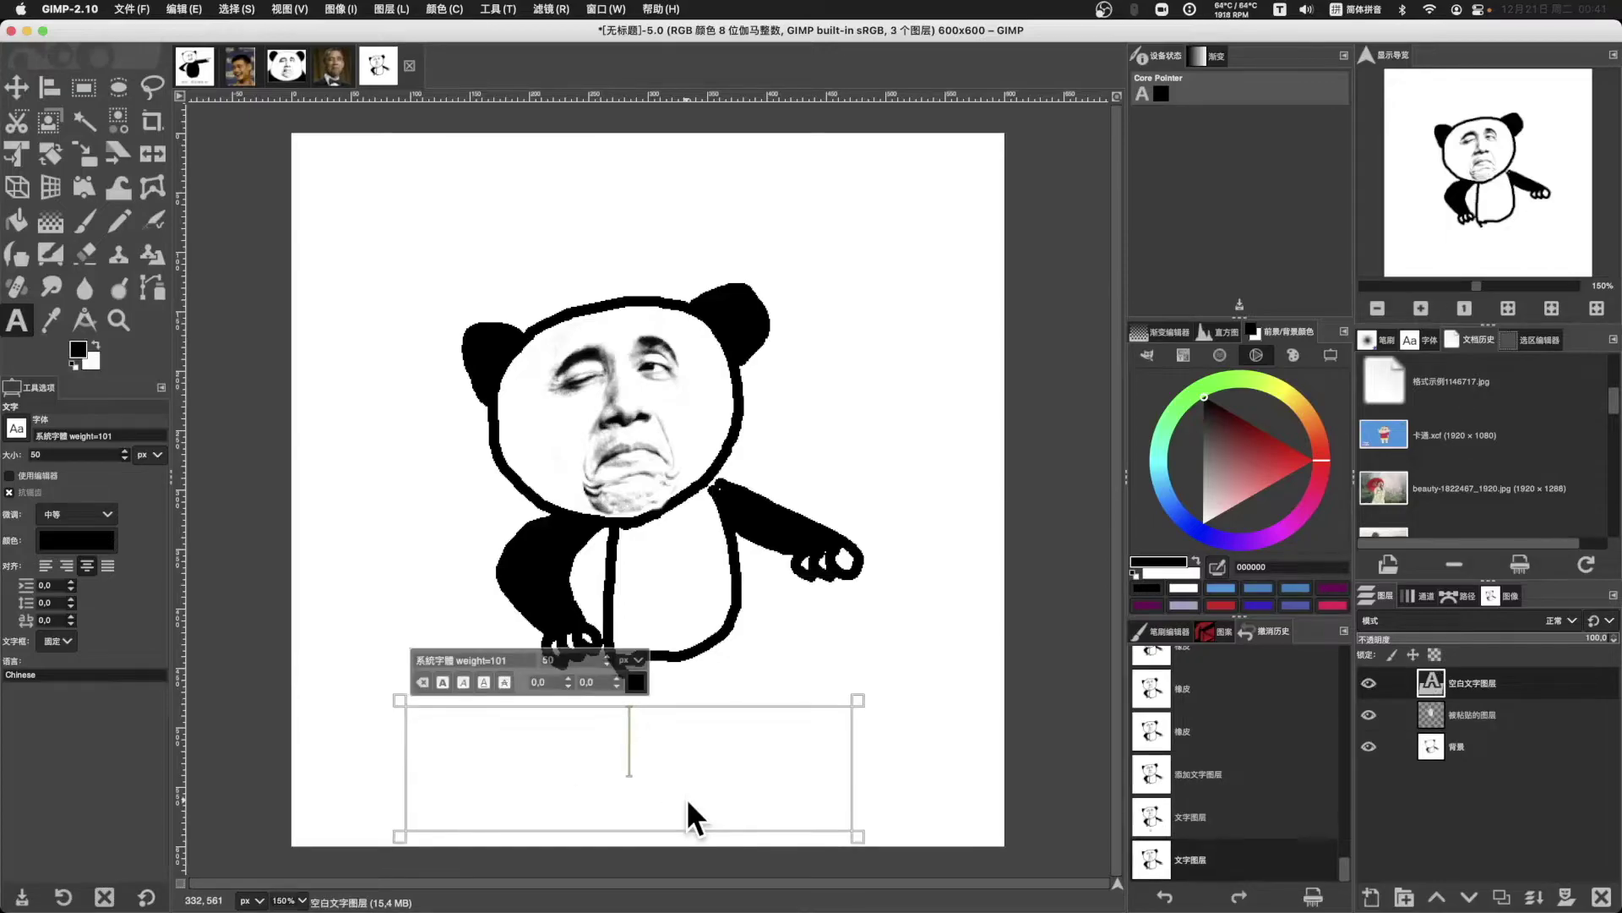
type("qiaonixiaoyang")
key("space")
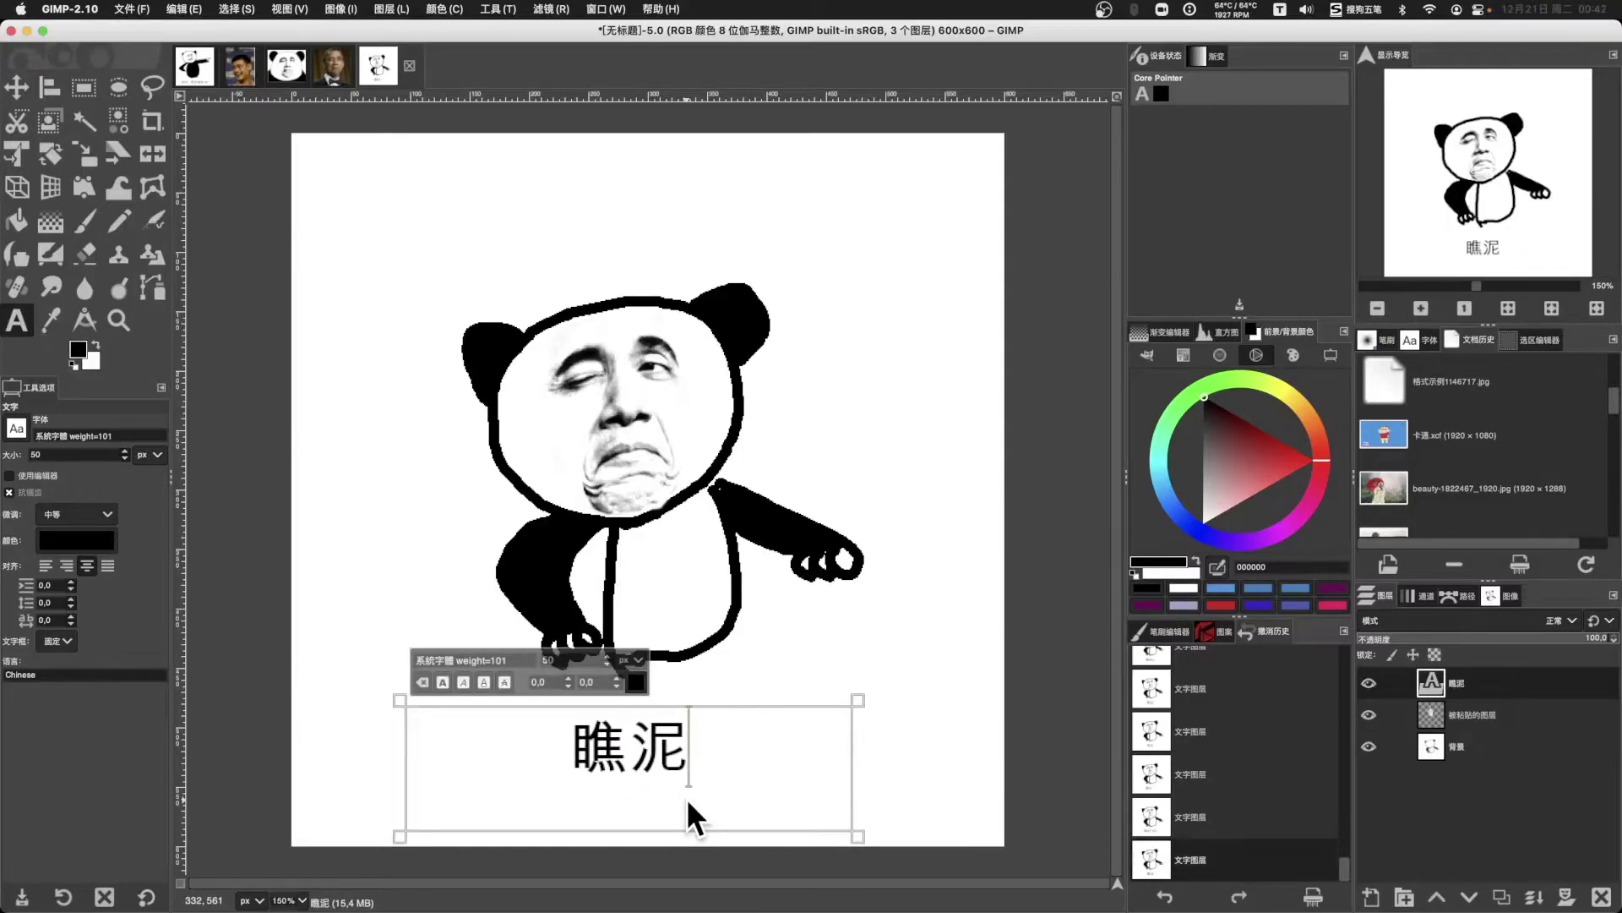
left_click_drag(499, 788, 809, 784)
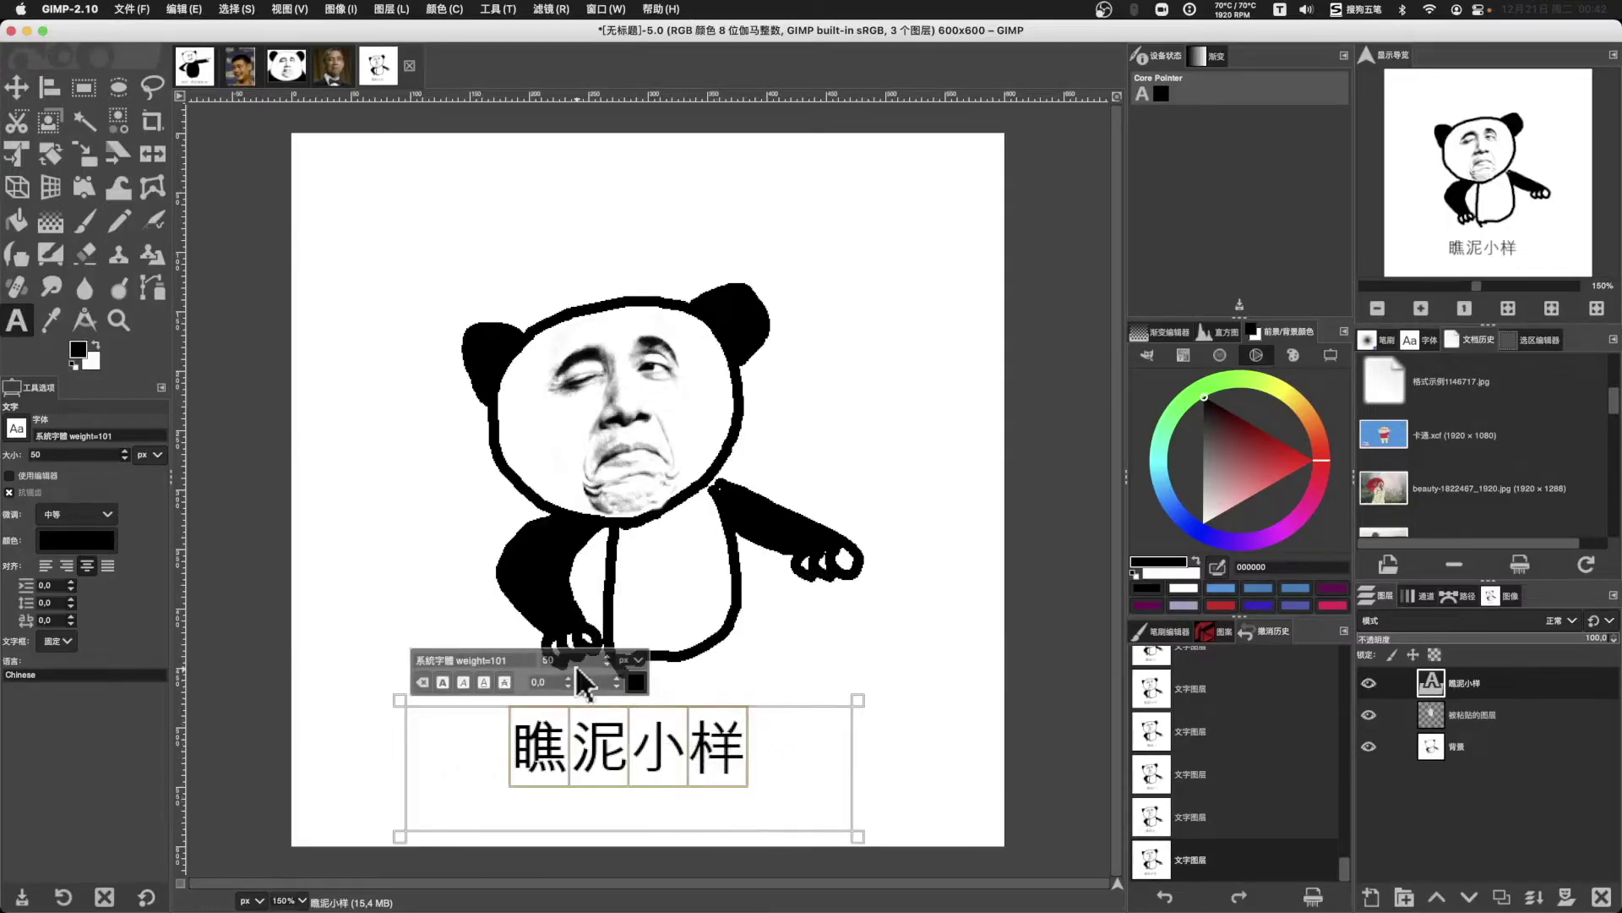
scroll(580, 661, "up", 10)
scroll(582, 659, "up", 10)
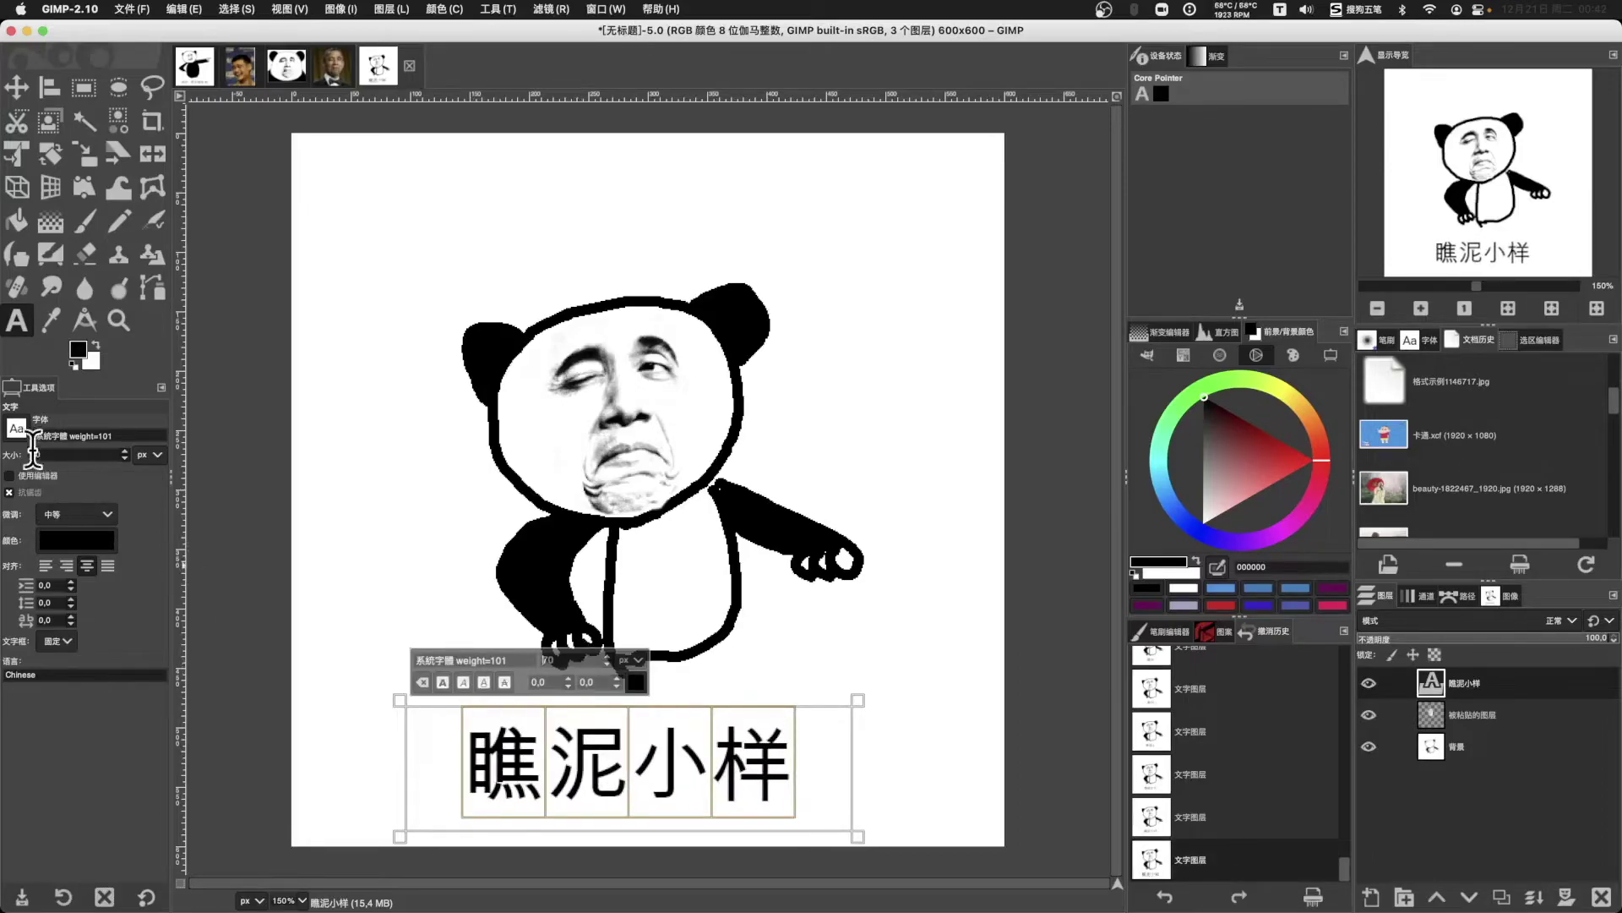
Step: Create a new layer named 参考层 below 背景, then reselect the 背景 layer
key("m")
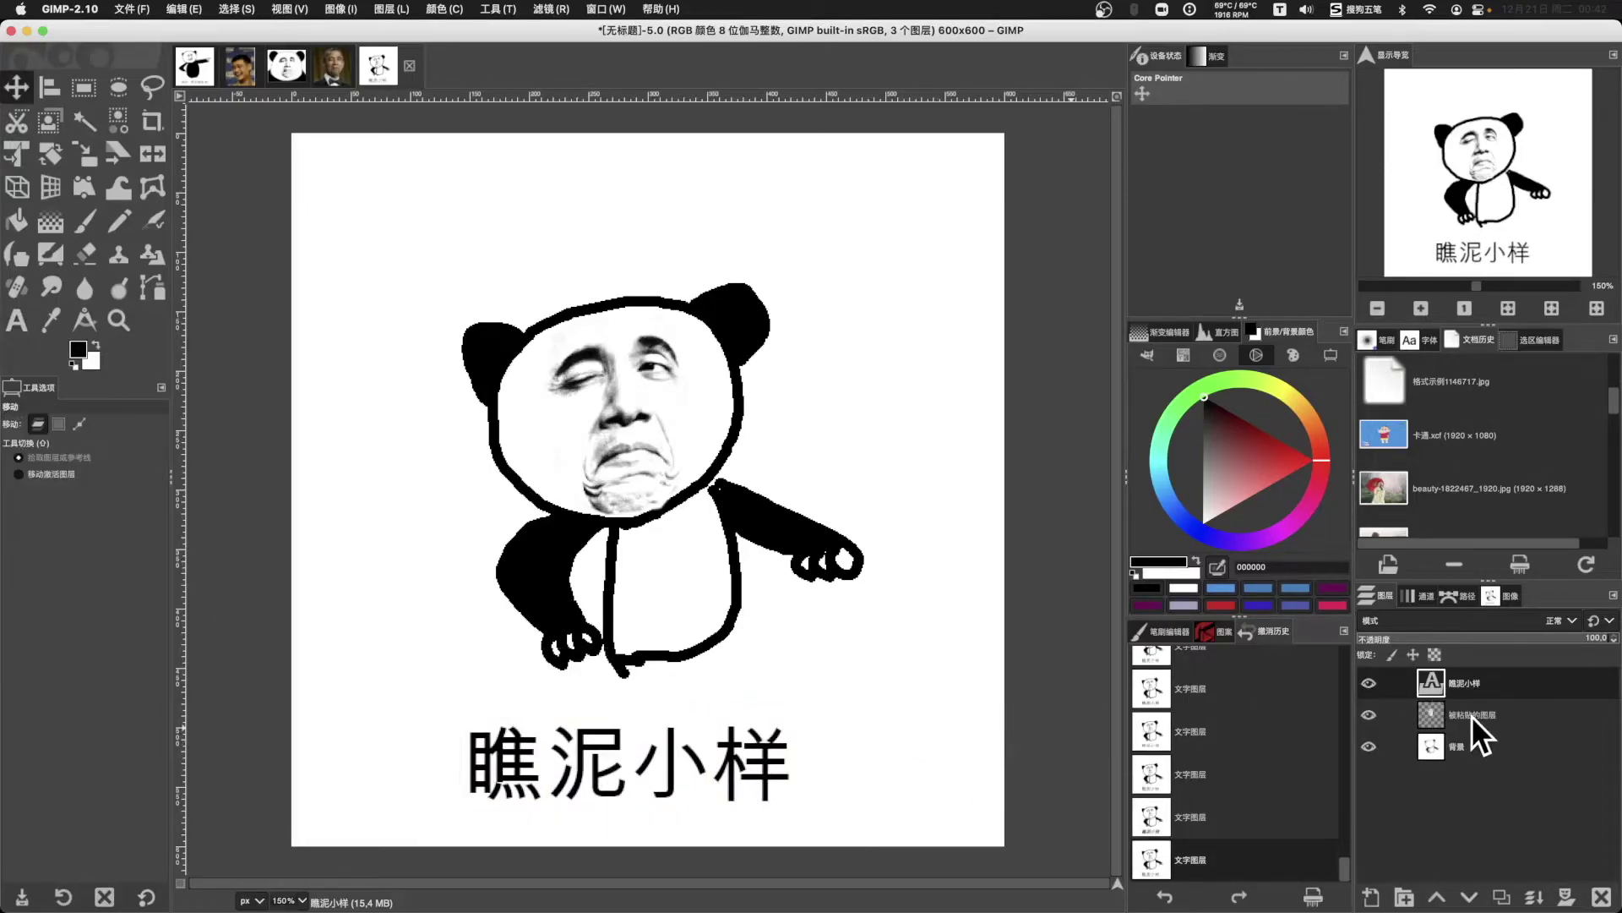
left_click(773, 443)
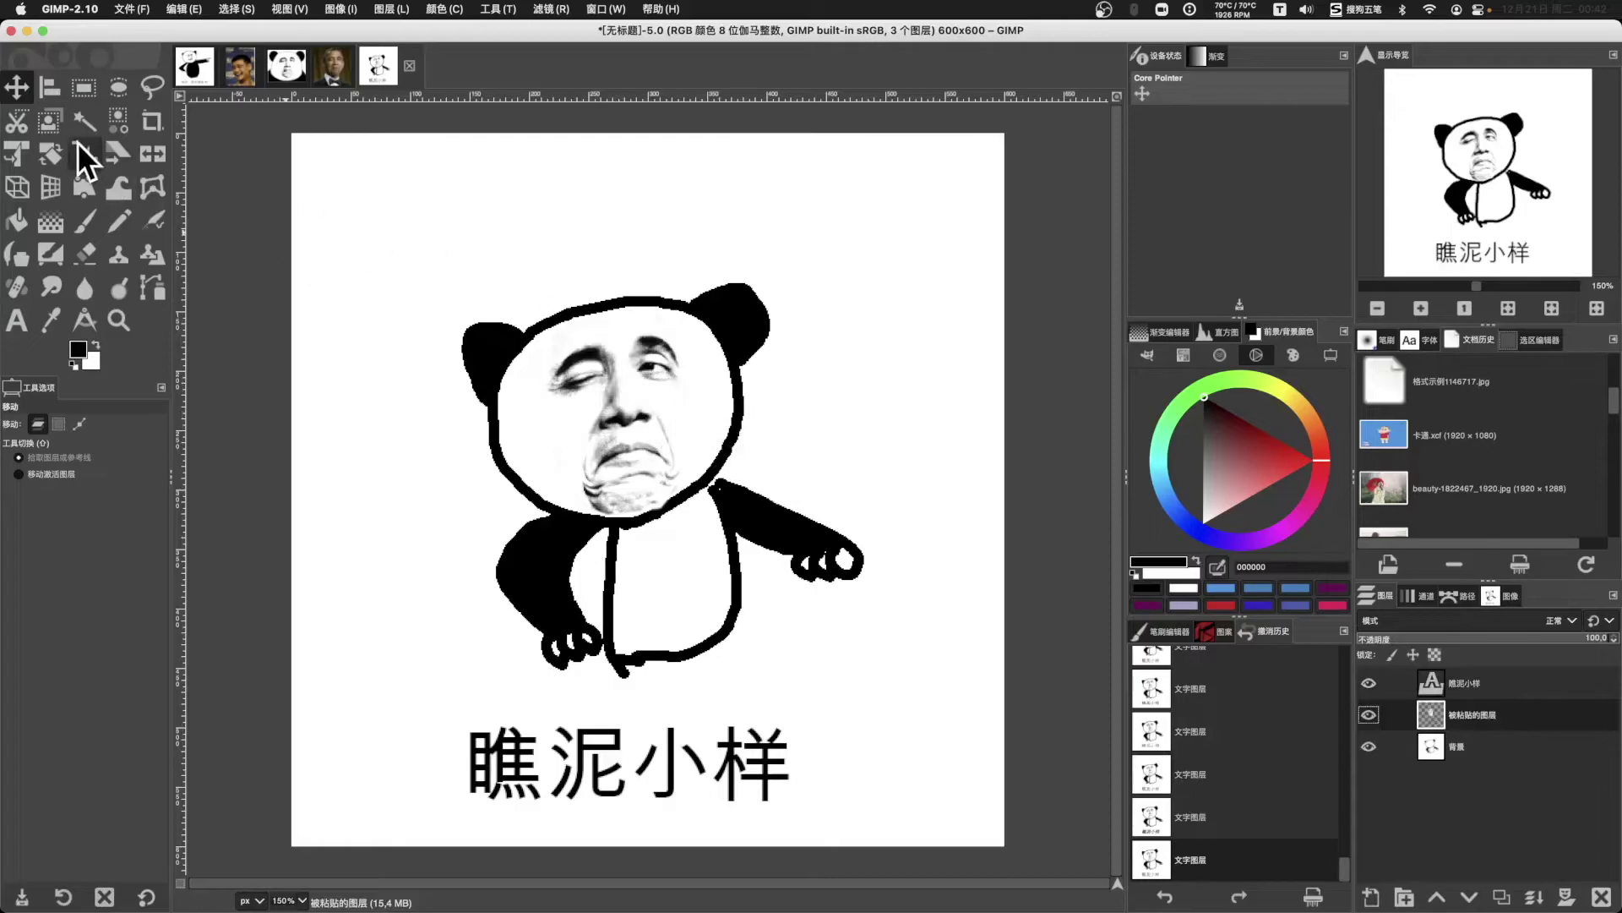
left_click(1371, 897)
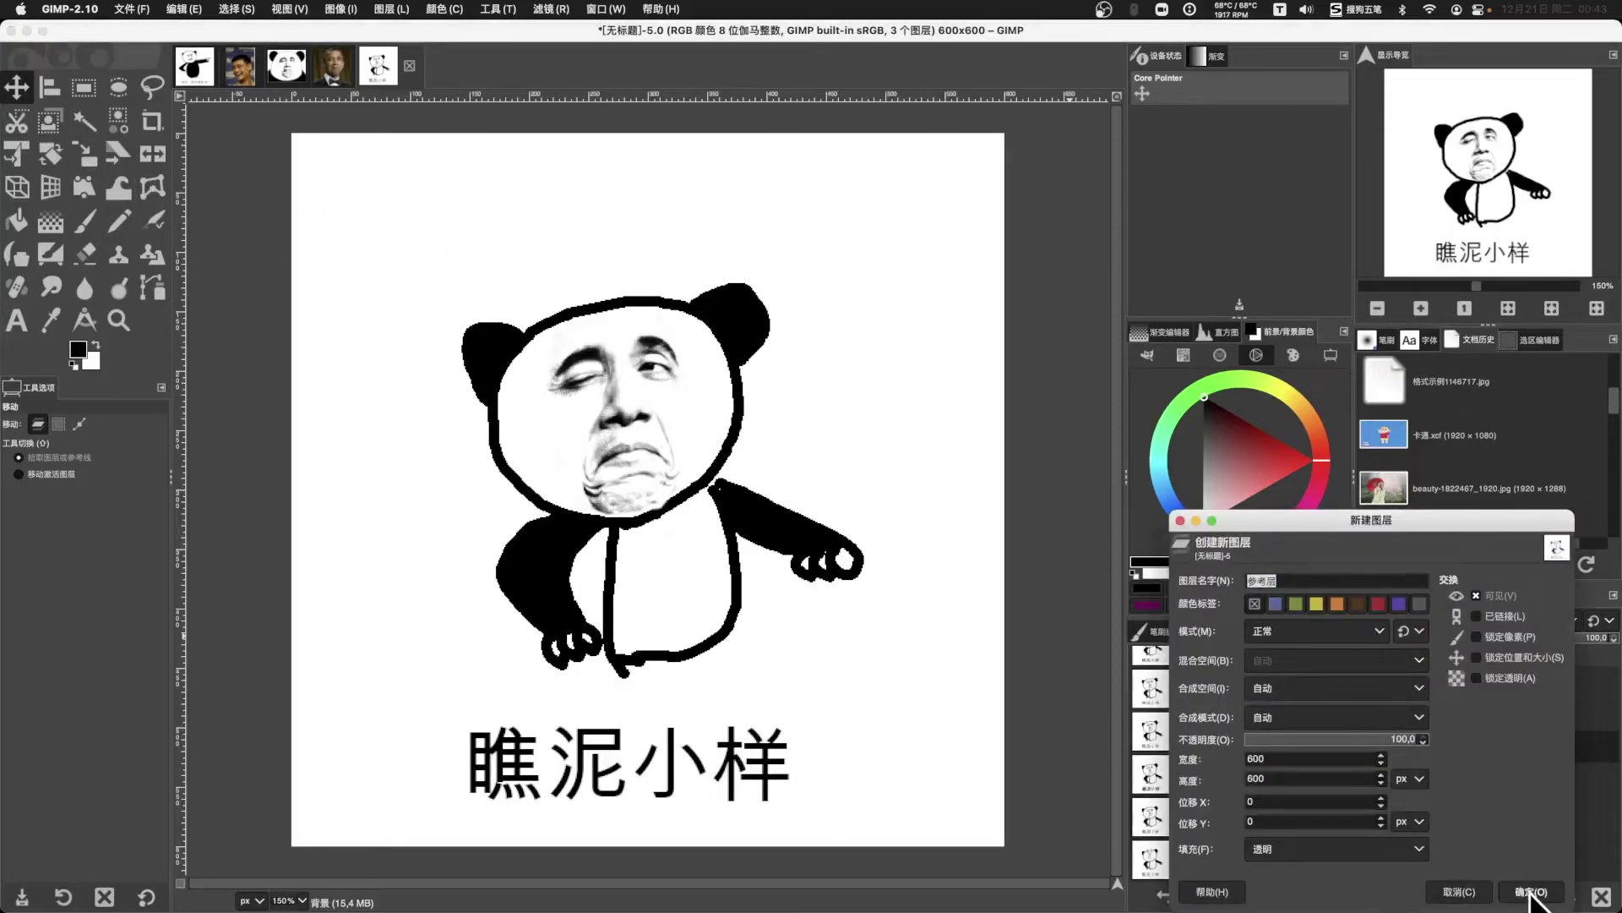
left_click(1530, 892)
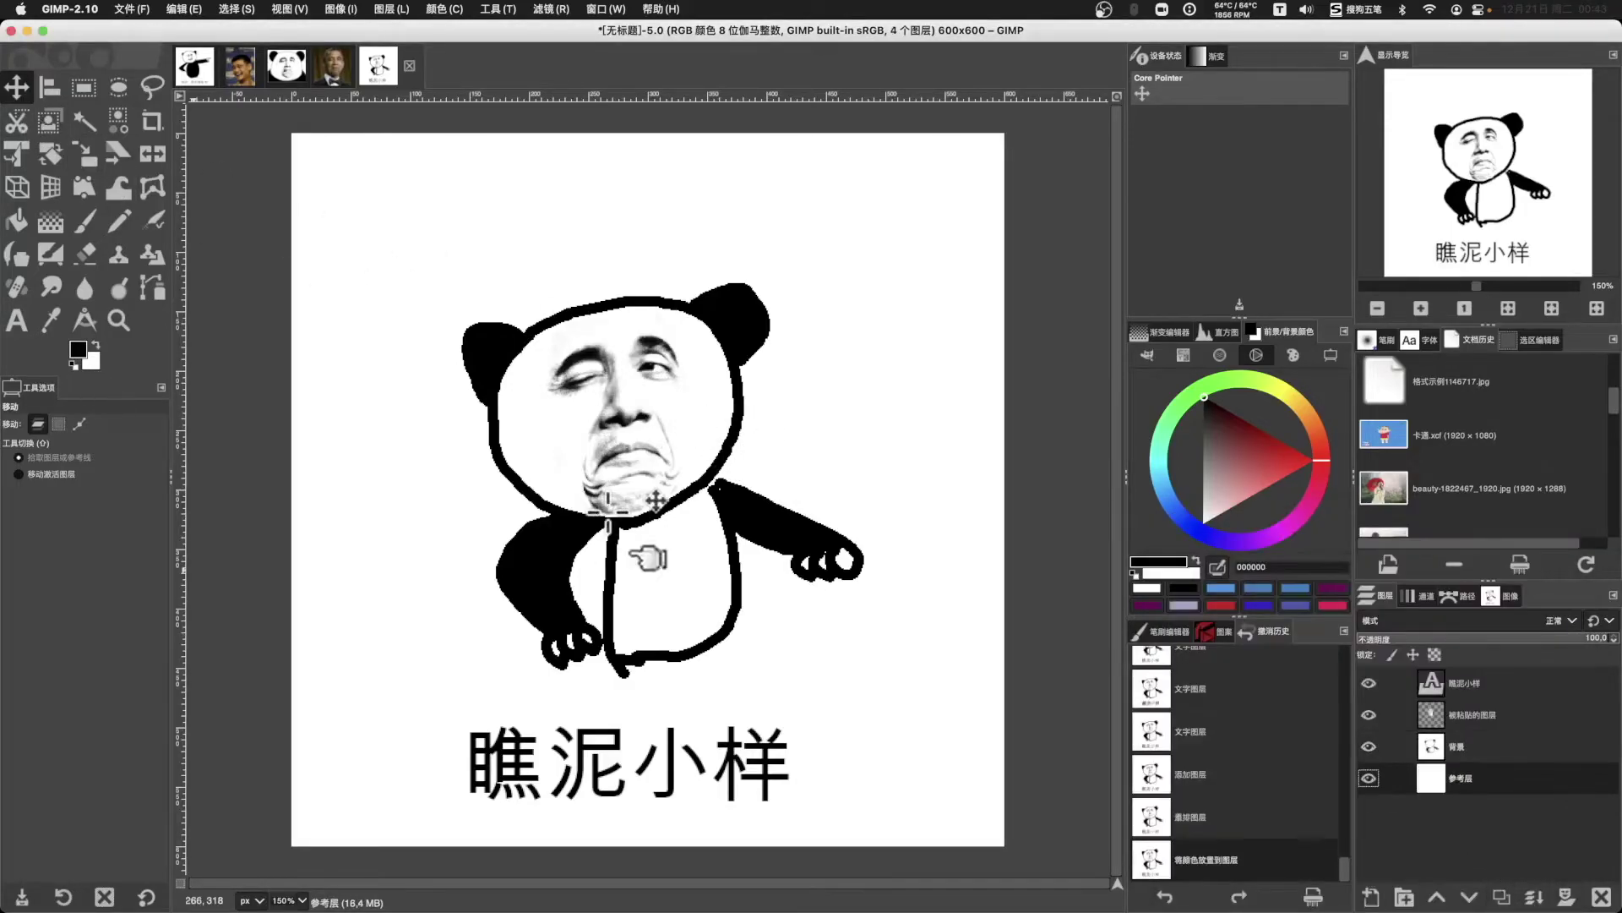
left_click(688, 434)
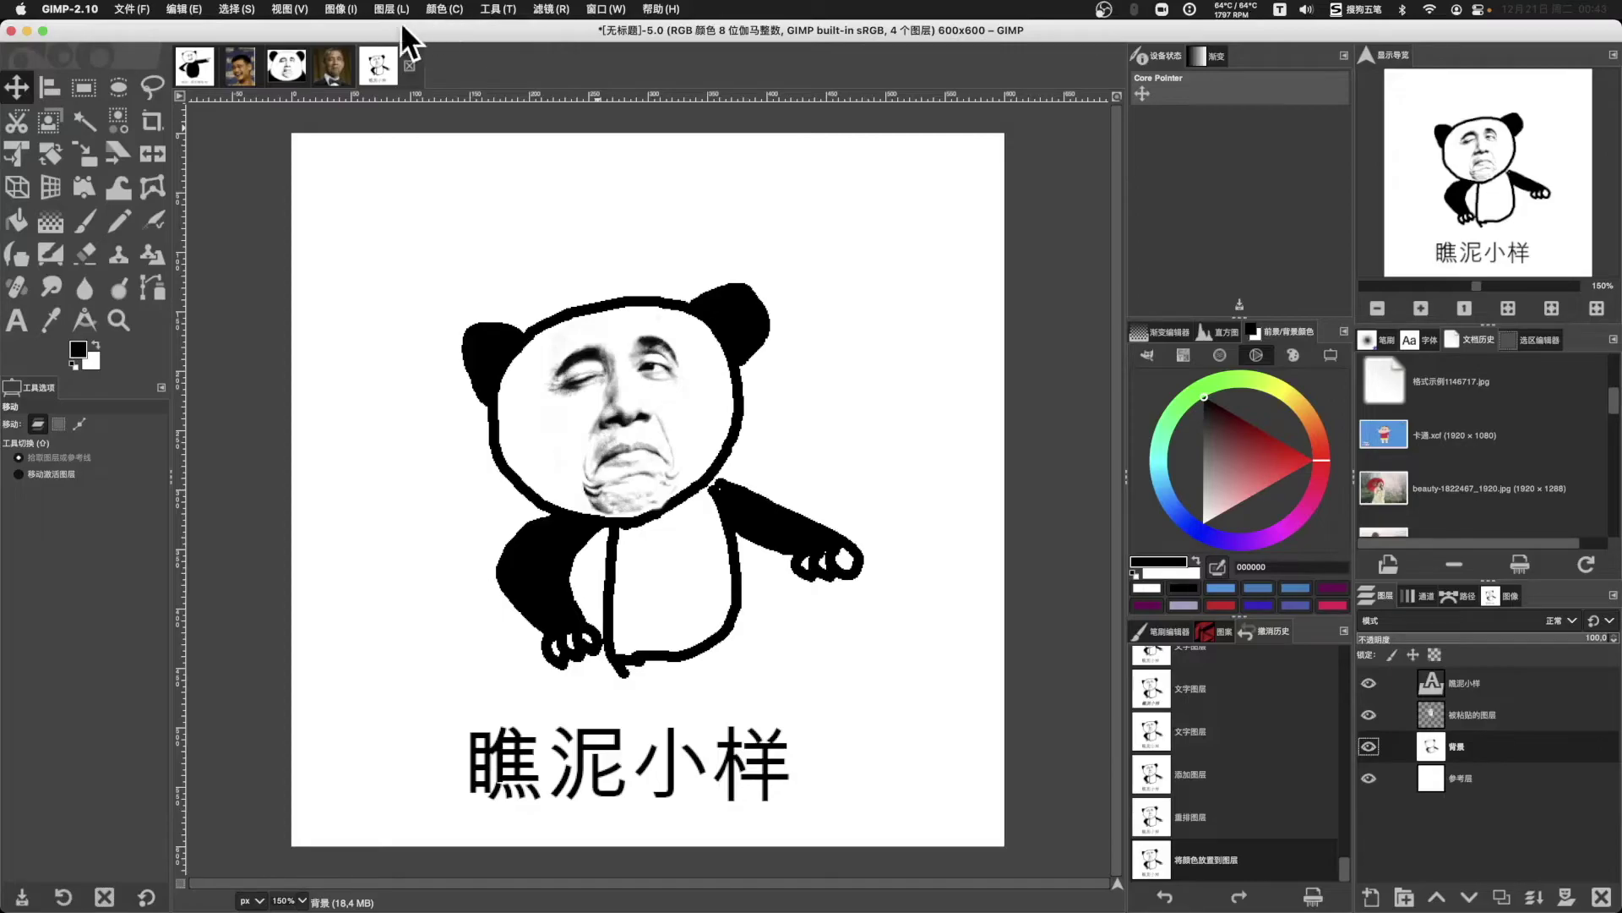
Step: Make 背景's white transparent with Color to Alpha, toggling 参考层 visibility to check it
left_click(444, 9)
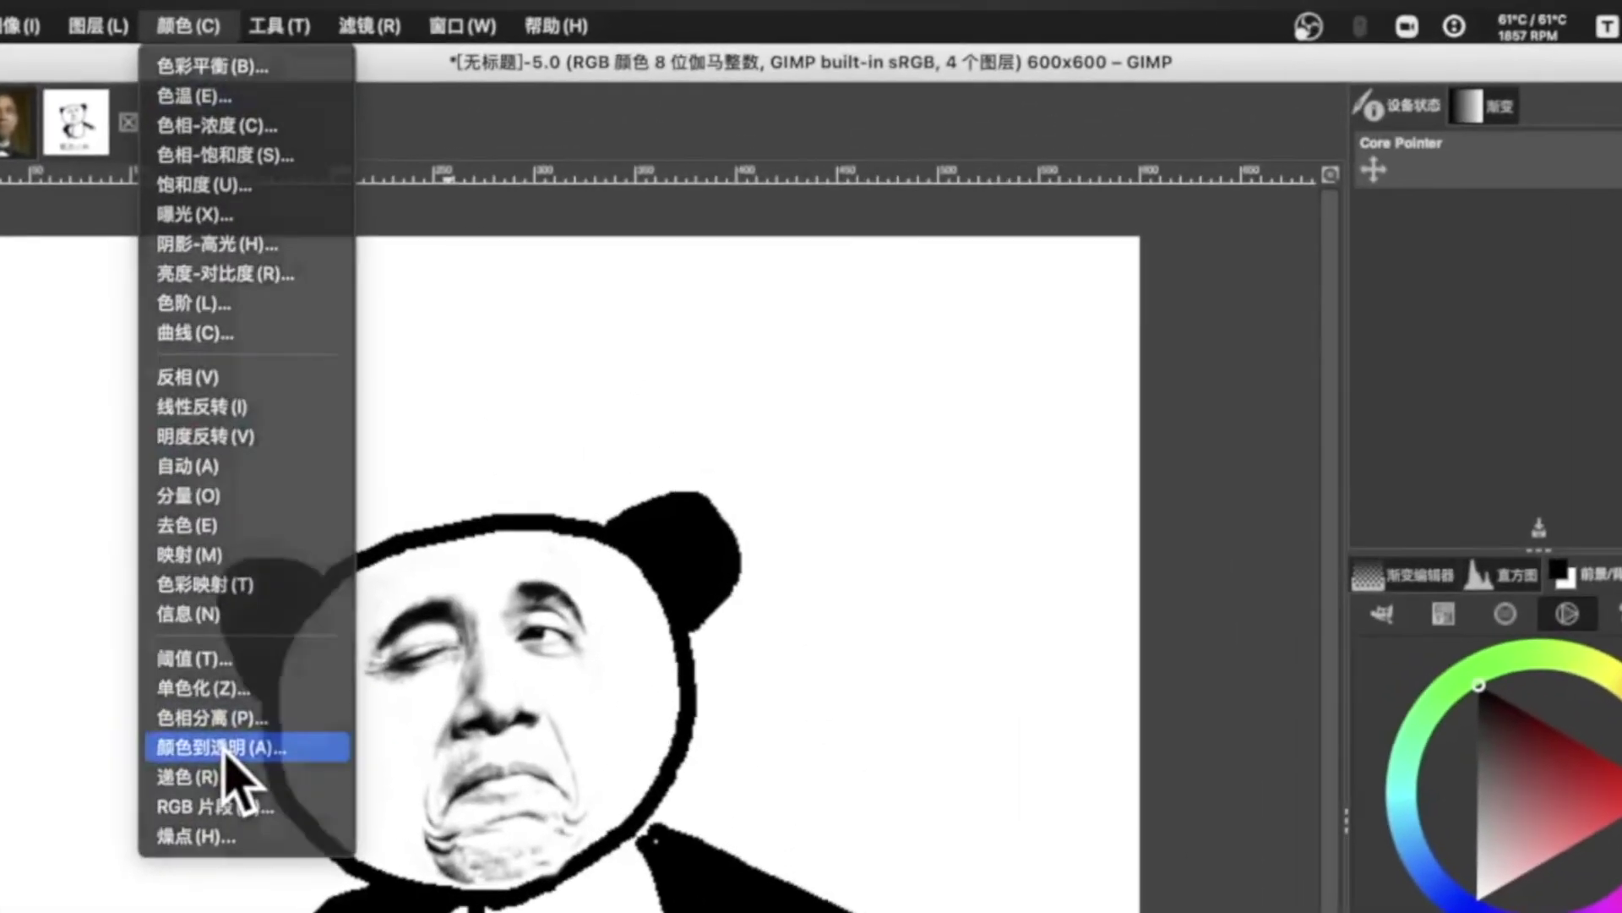
left_click(286, 670)
left_click(1377, 692)
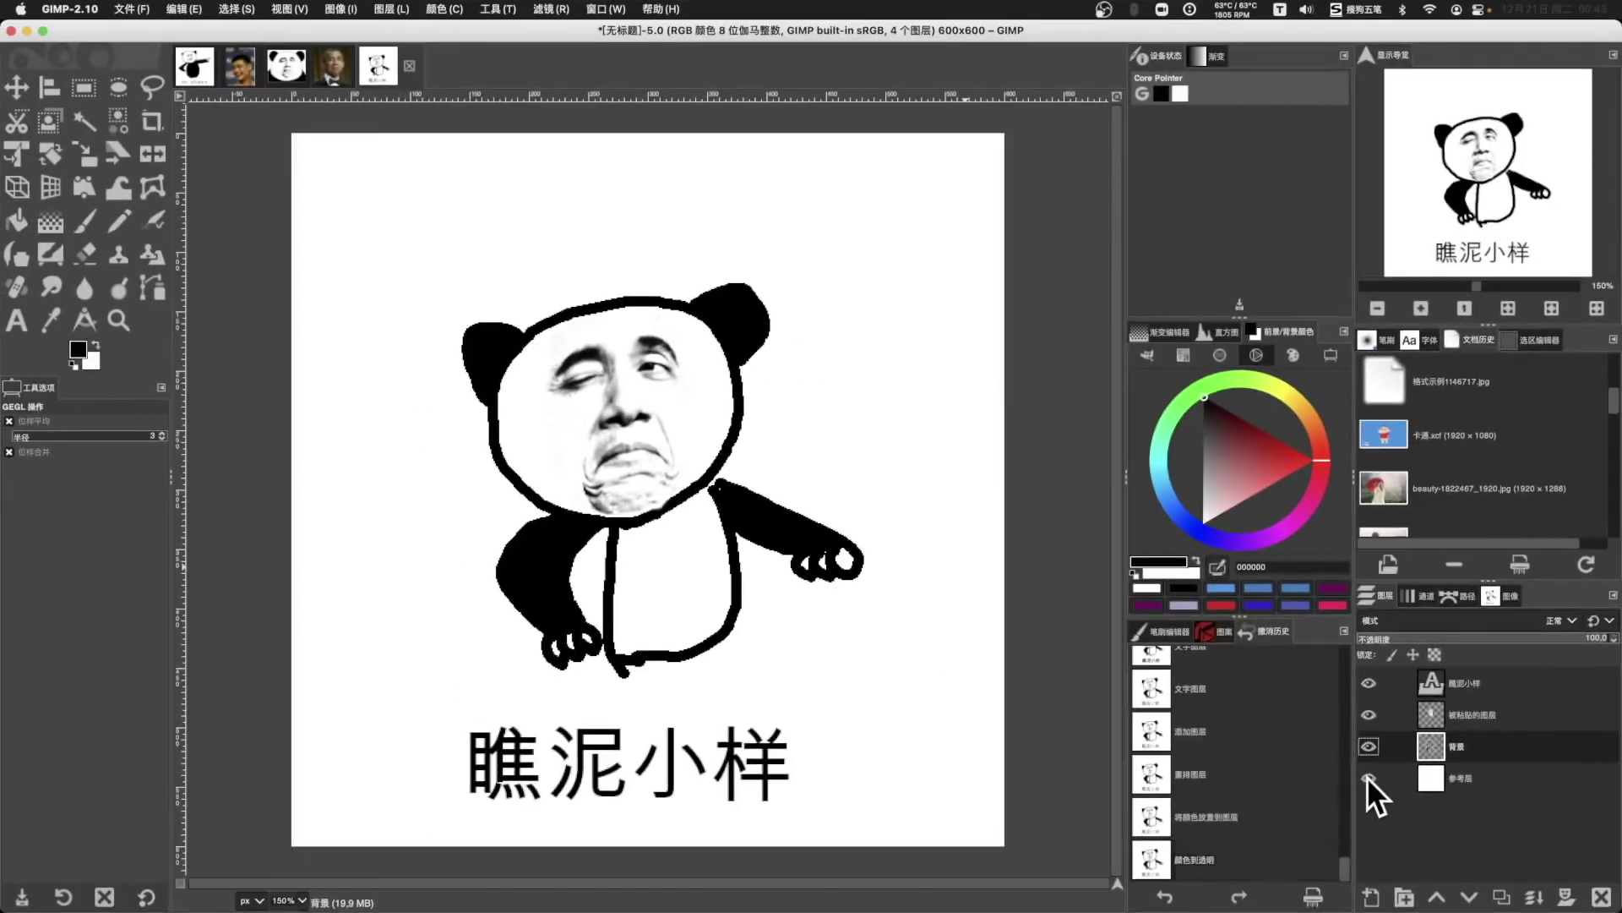
left_click(1367, 777)
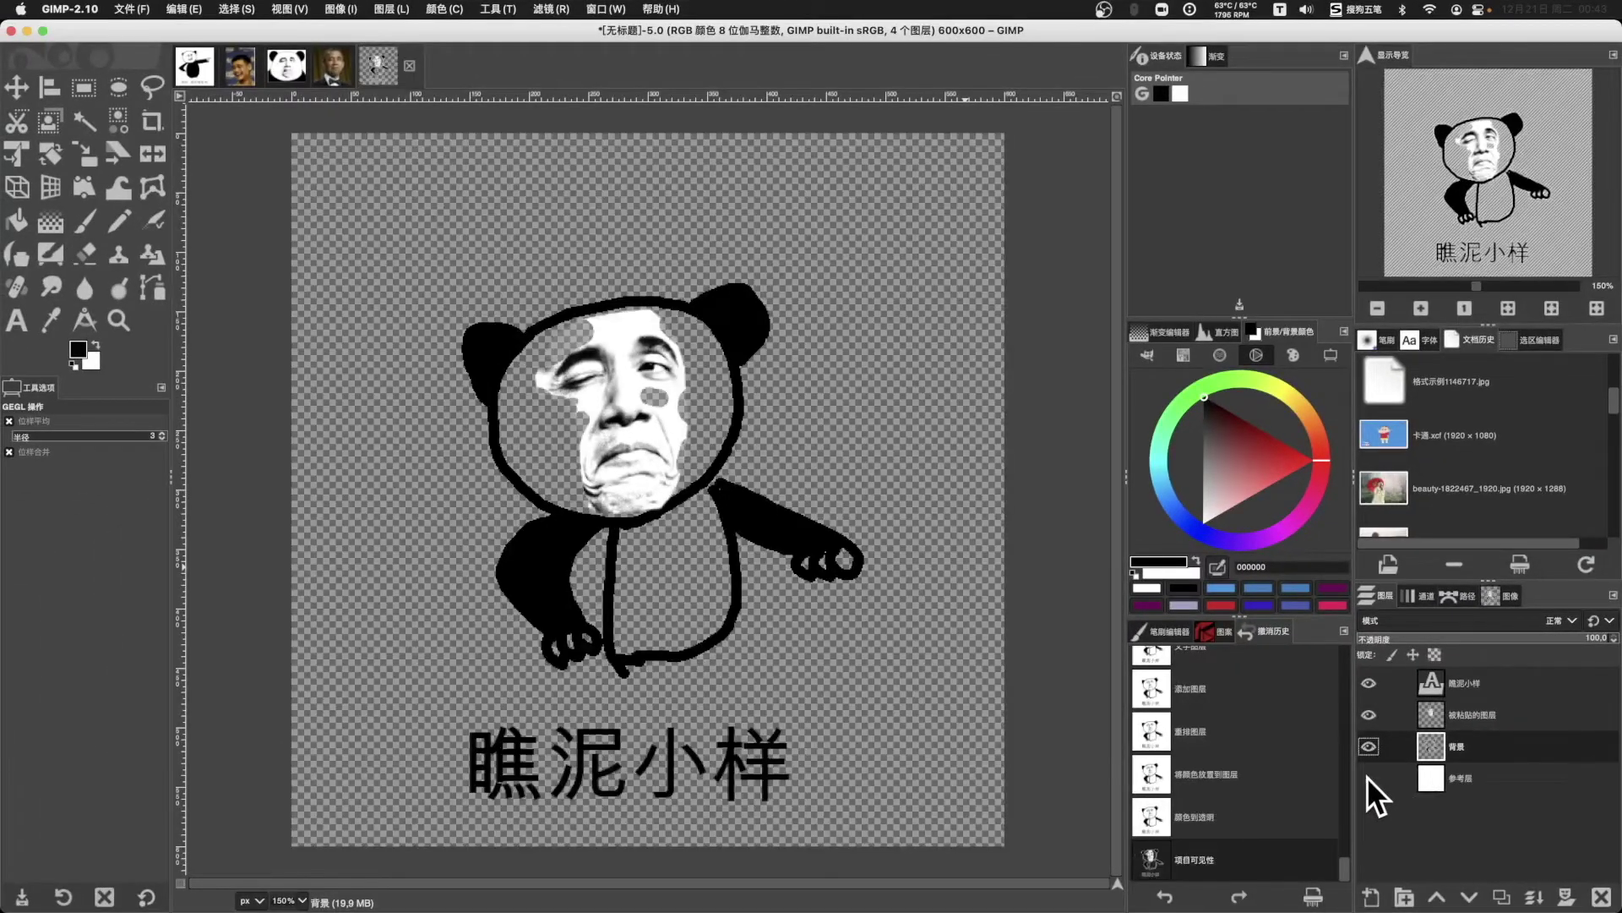
left_click(1368, 778)
Step: With the caption layer selected, add a new layer group at the top of the stack
left_click(1489, 703)
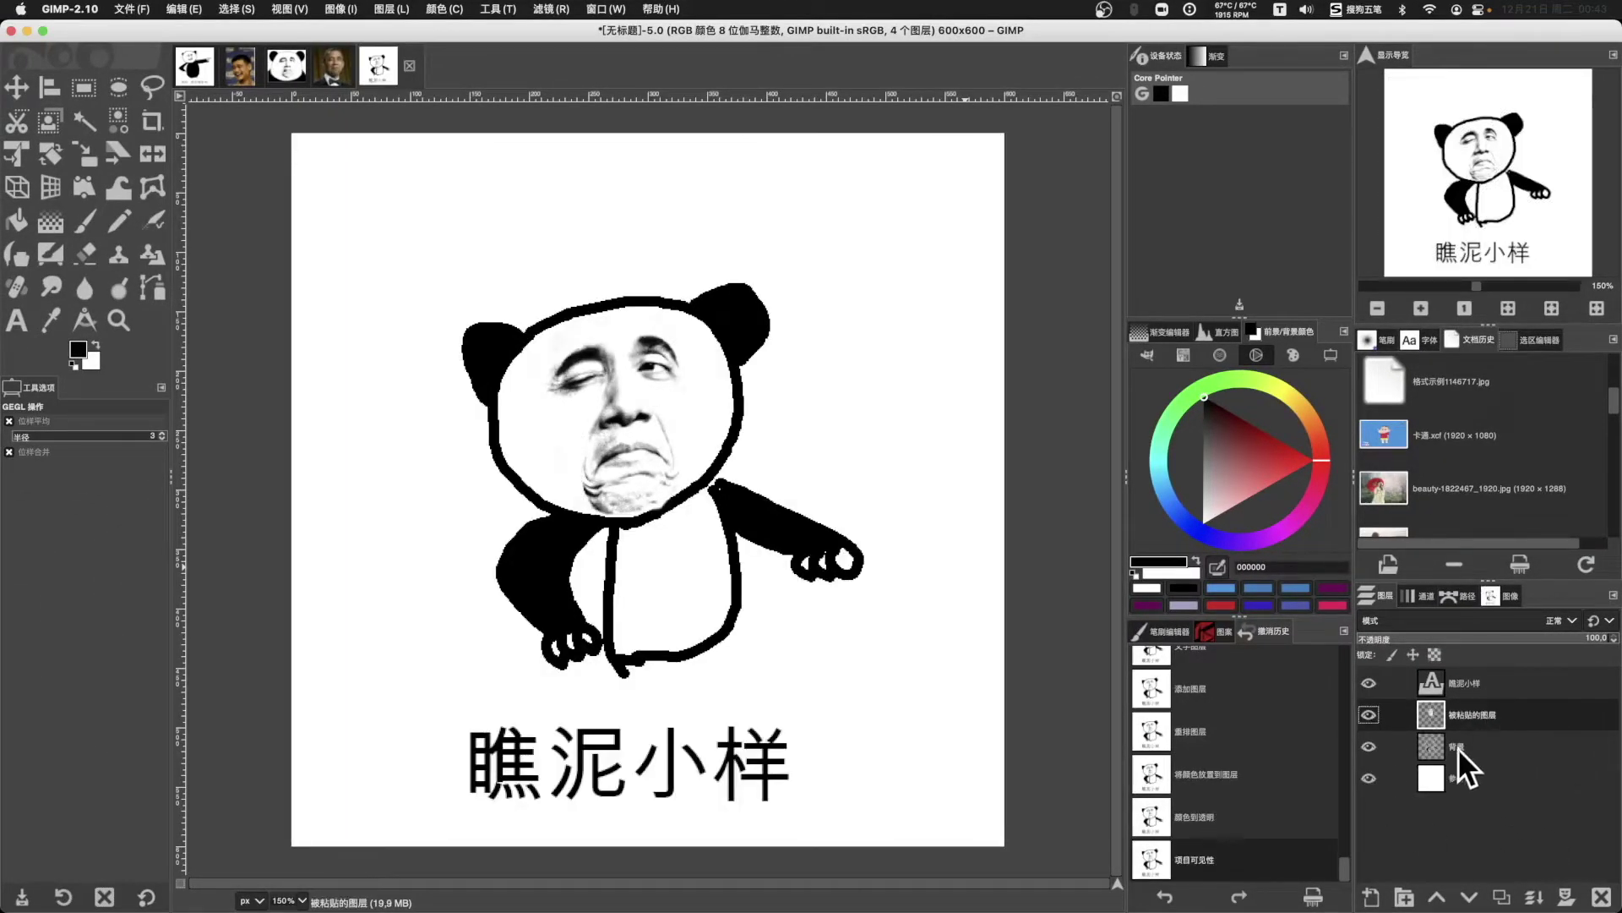
left_click(1477, 693)
left_click(1405, 896)
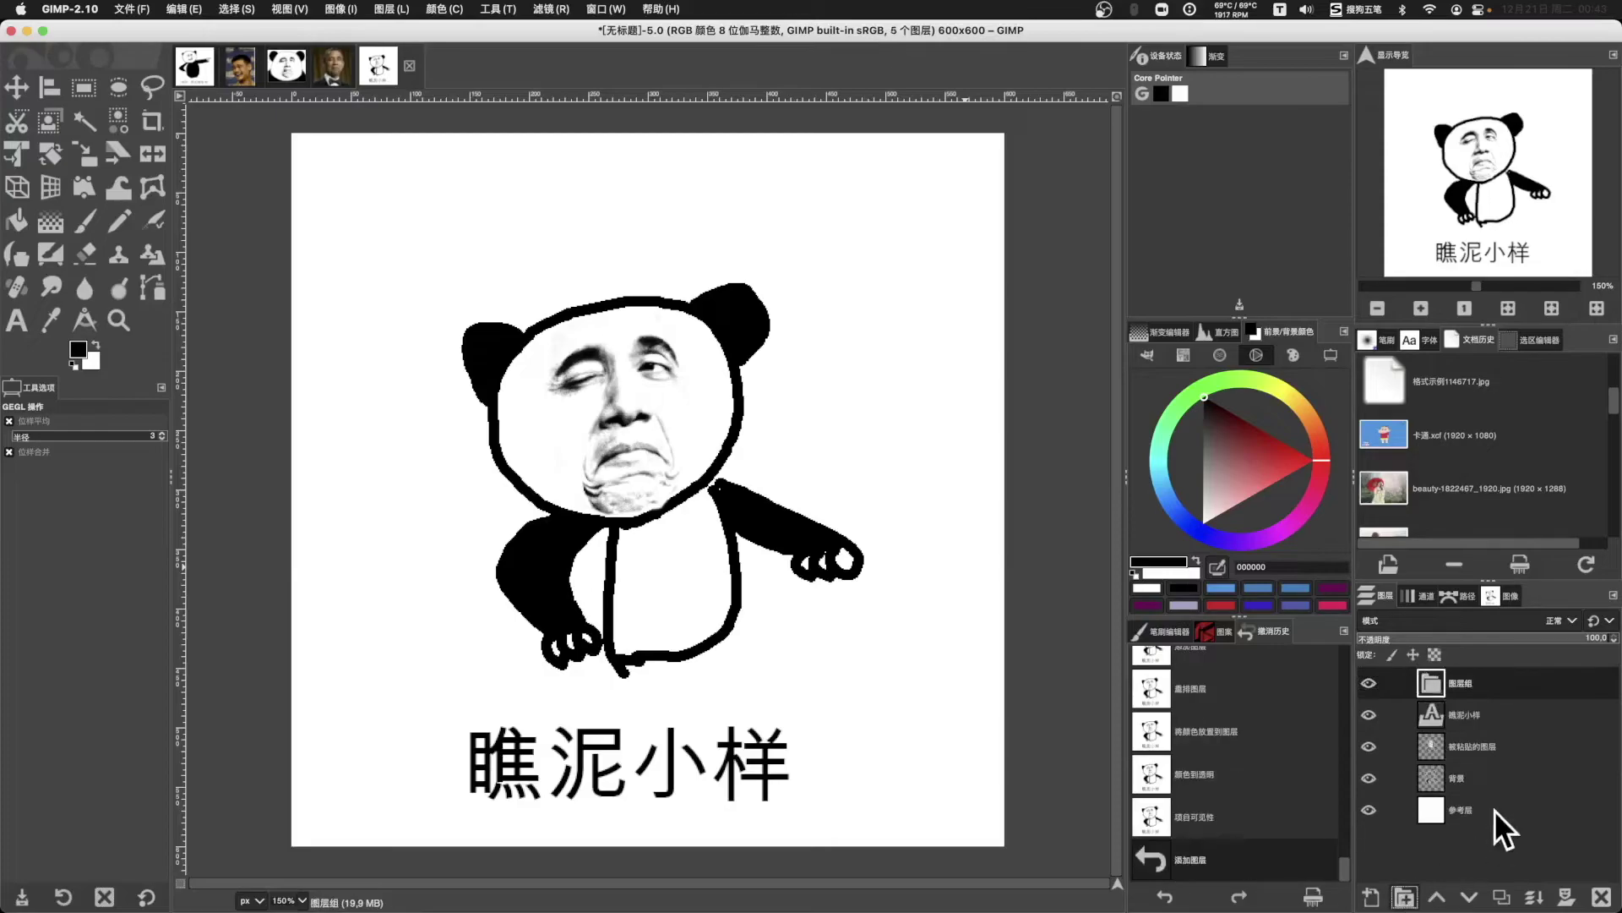
Step: Put the face and 背景 layers into the group, then move the panda group and caption upward
left_click_drag(1484, 744, 1453, 682)
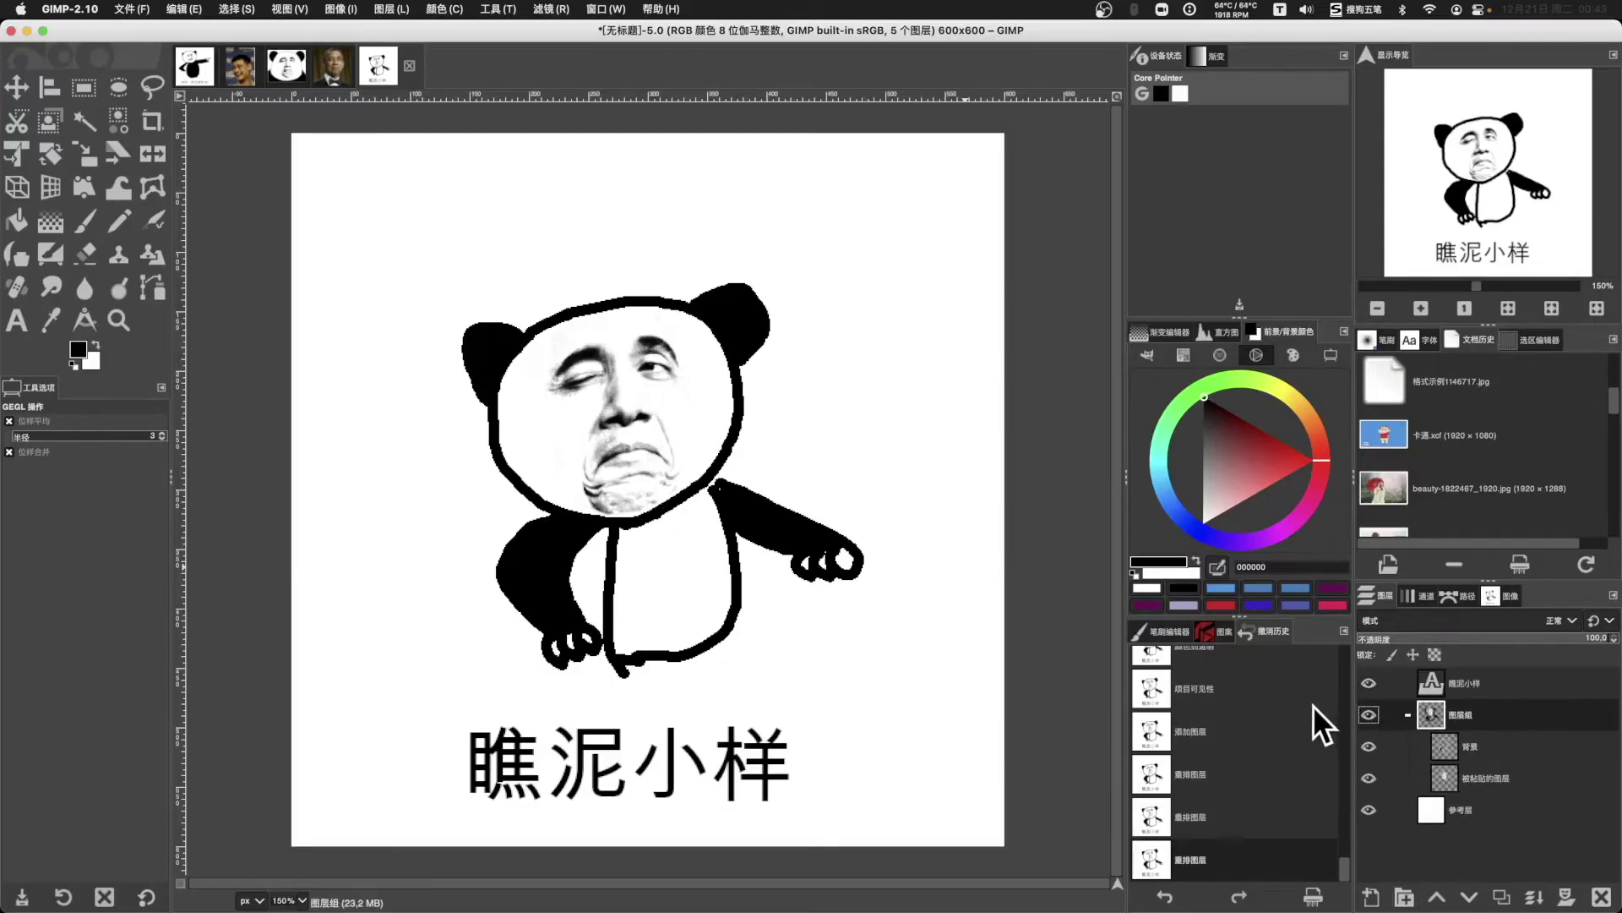
left_click(17, 87)
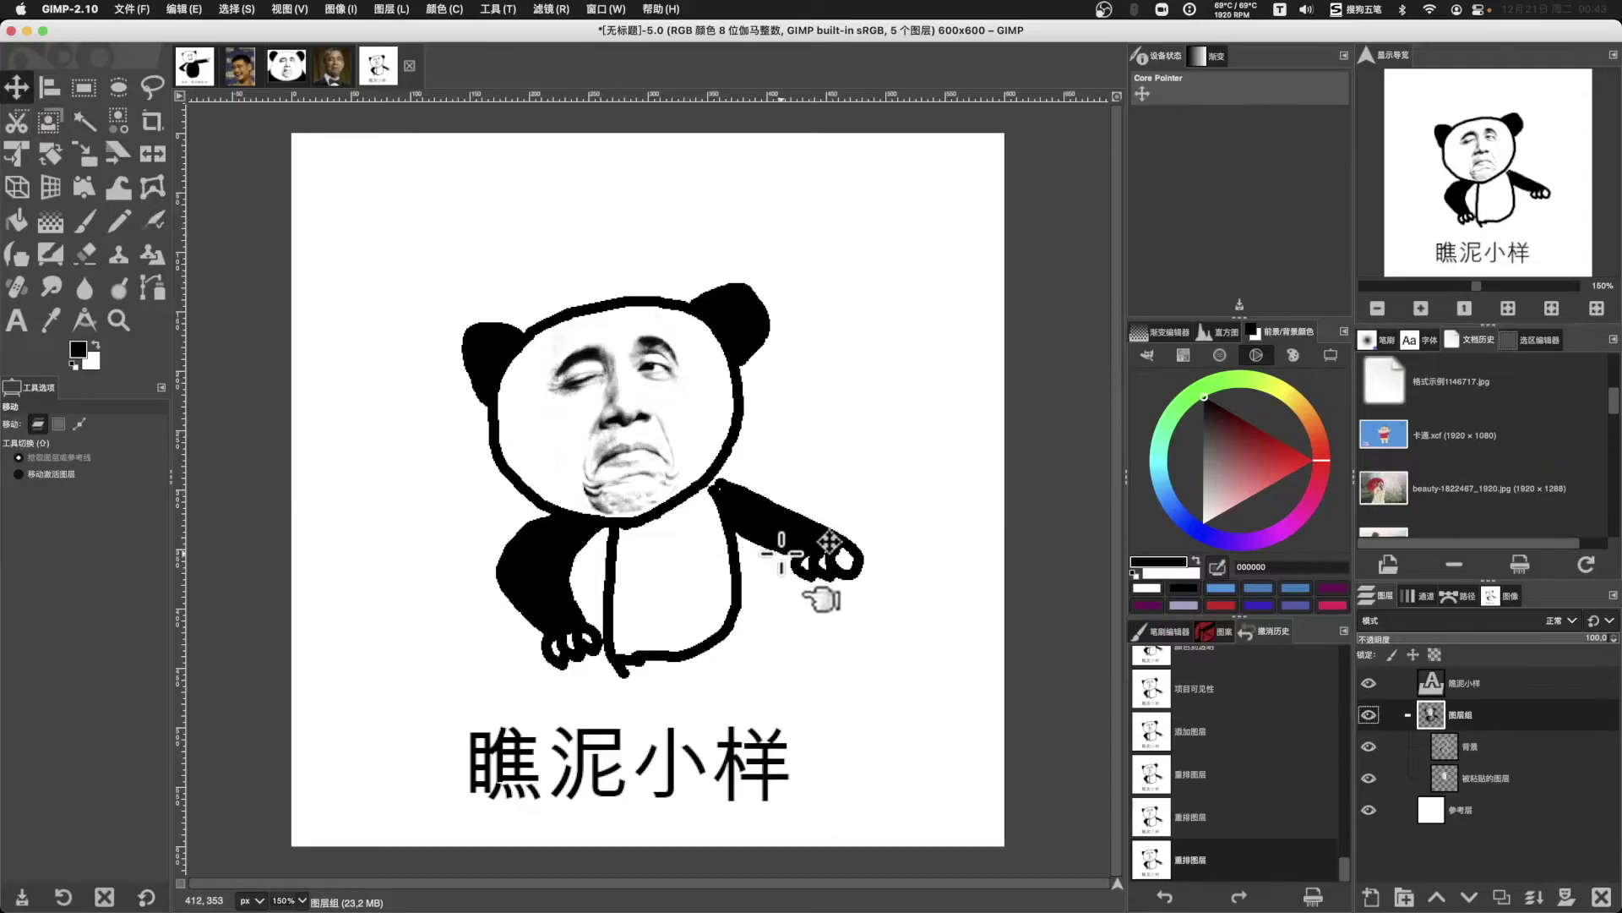
left_click_drag(781, 554, 740, 455)
left_click(1554, 684)
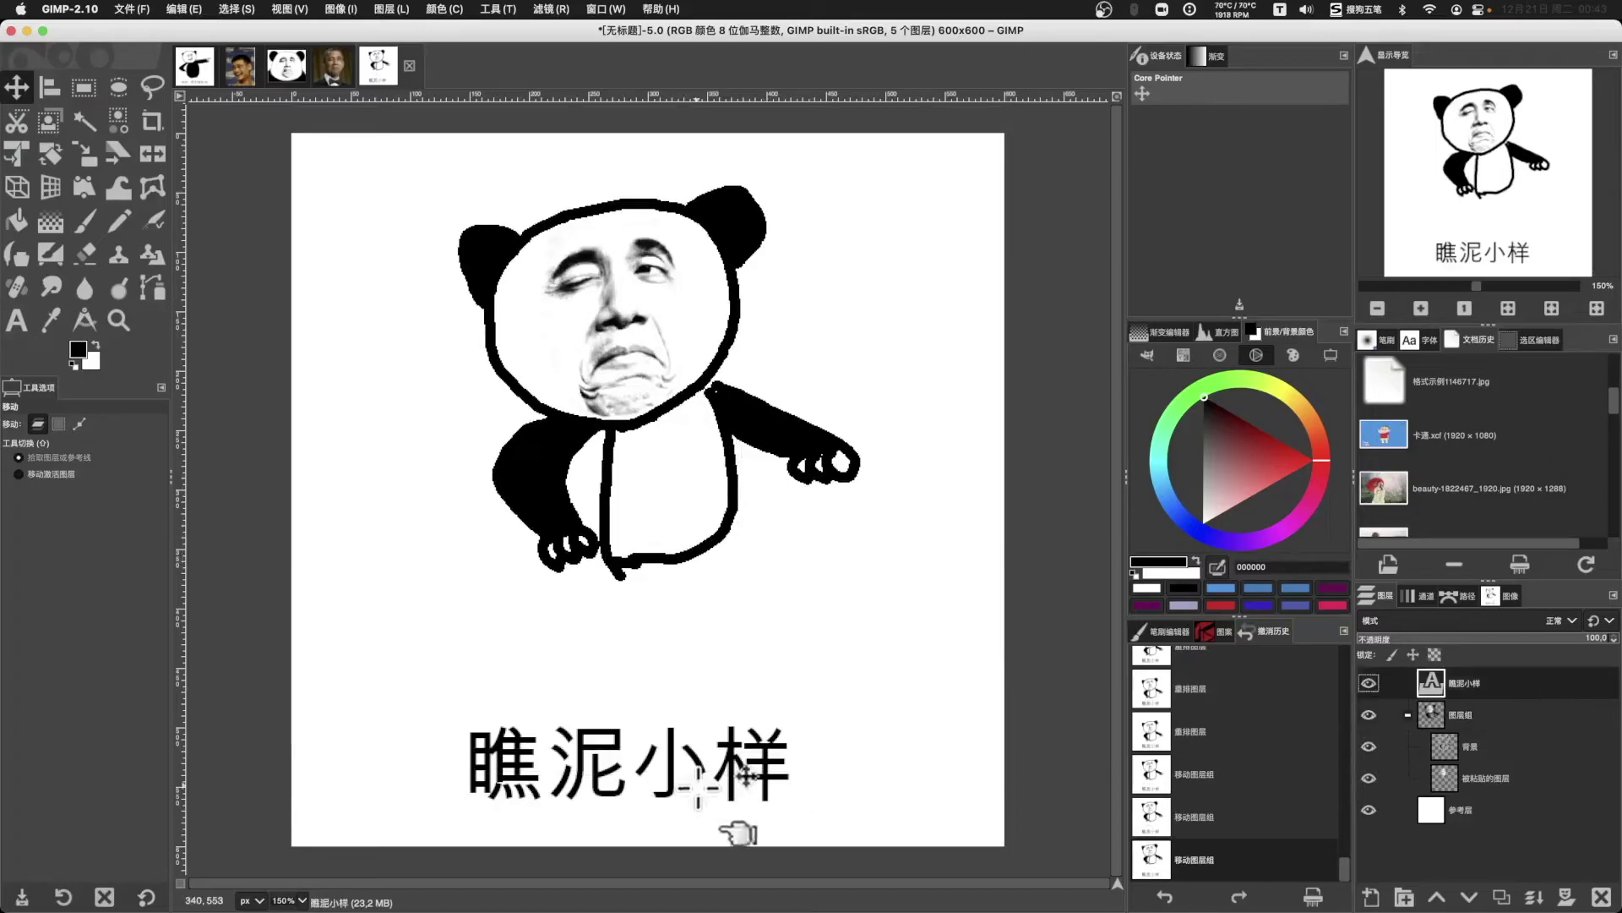
left_click_drag(772, 807, 787, 751)
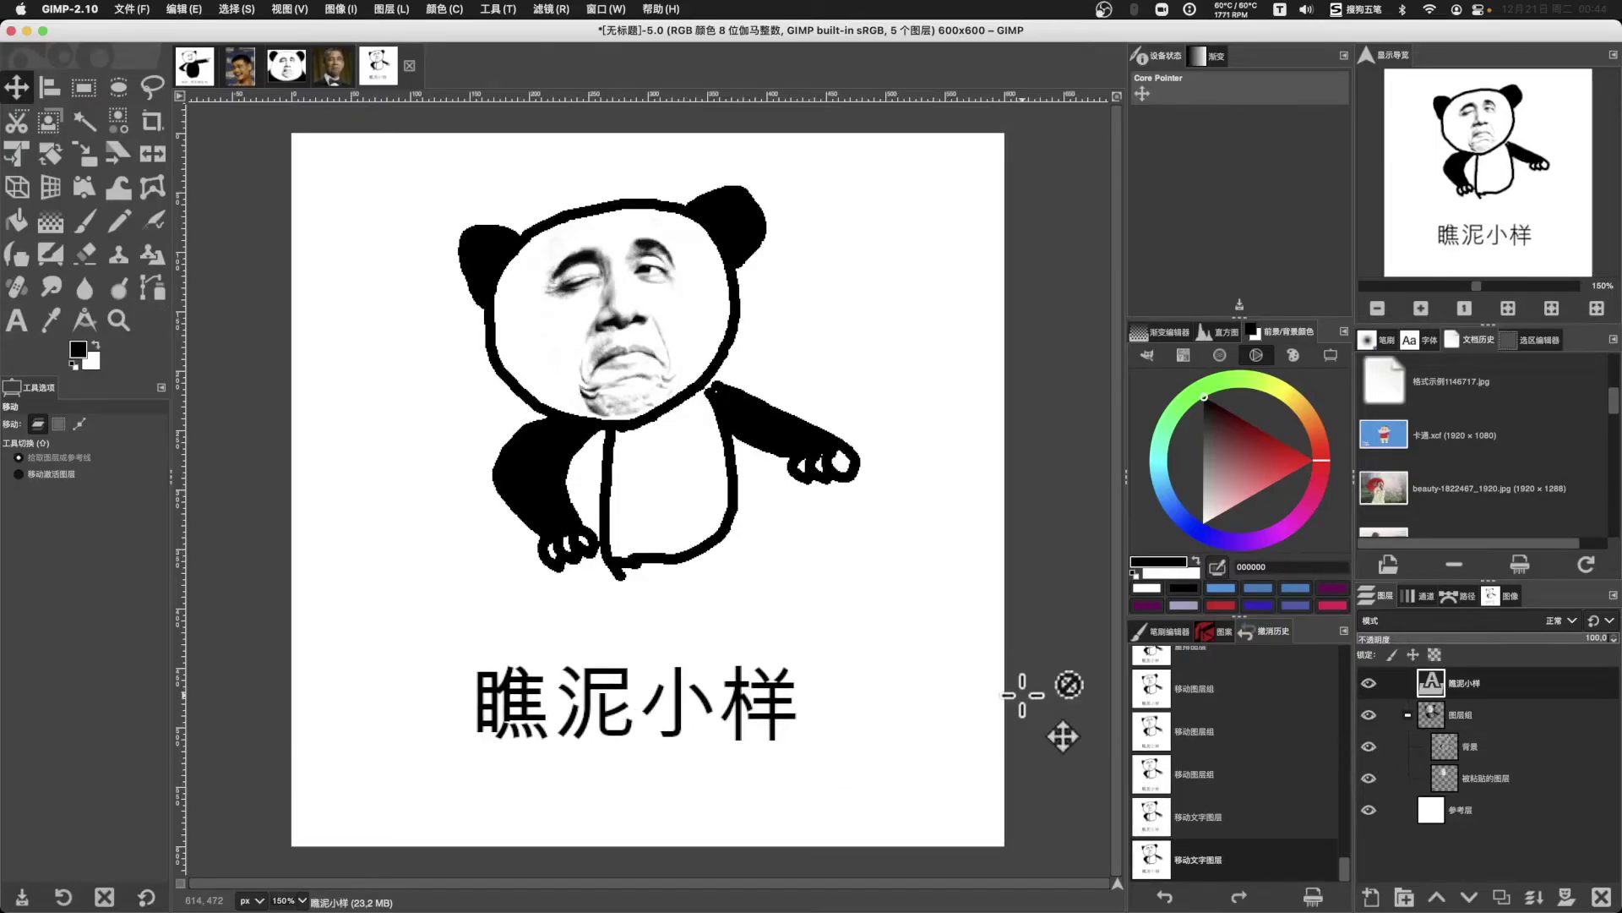